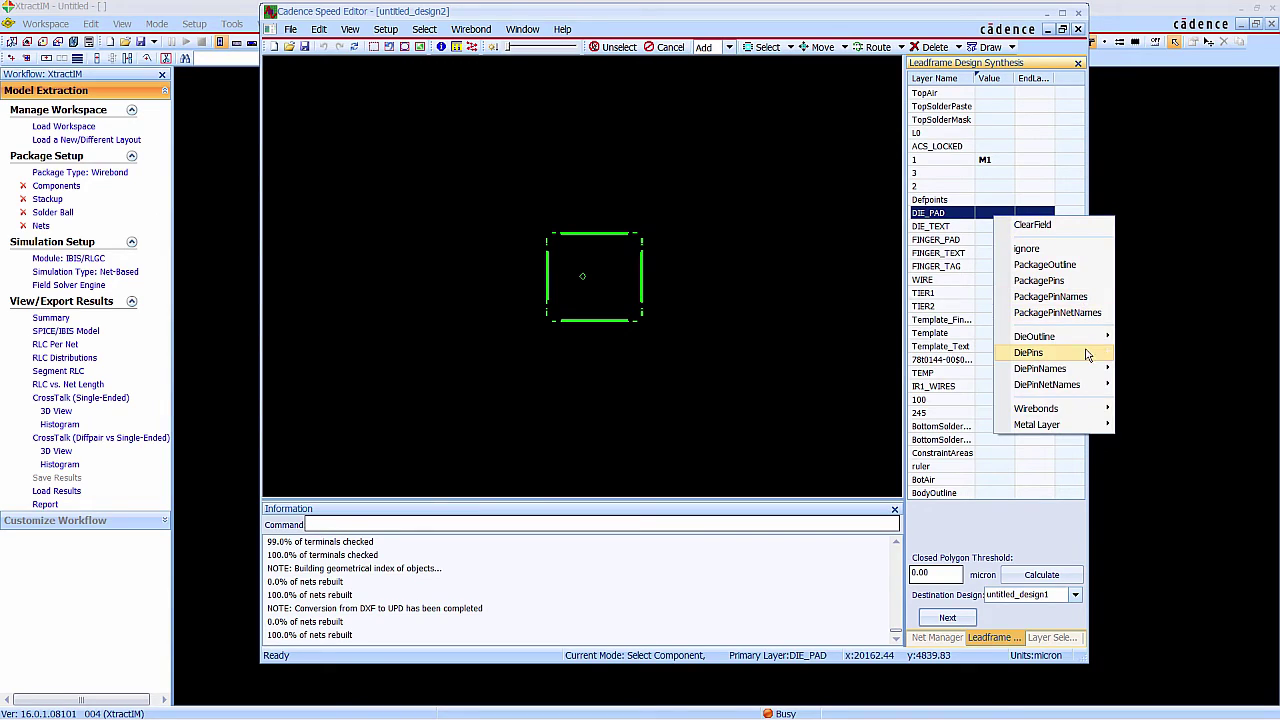
Assign the DIE_PAD layer to DiePins1 and the TIER1 layer to Wirebonds high.
mouse_move(1088, 352)
click(1147, 352)
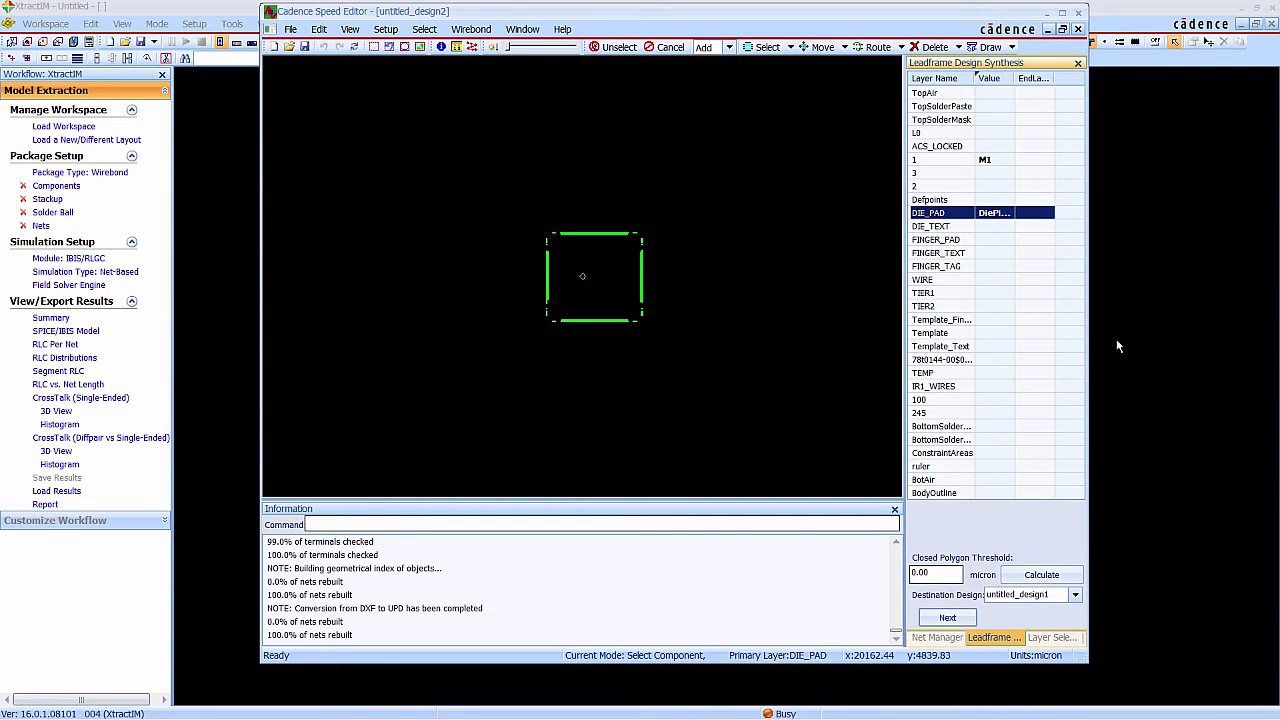
click(986, 293)
click(993, 299)
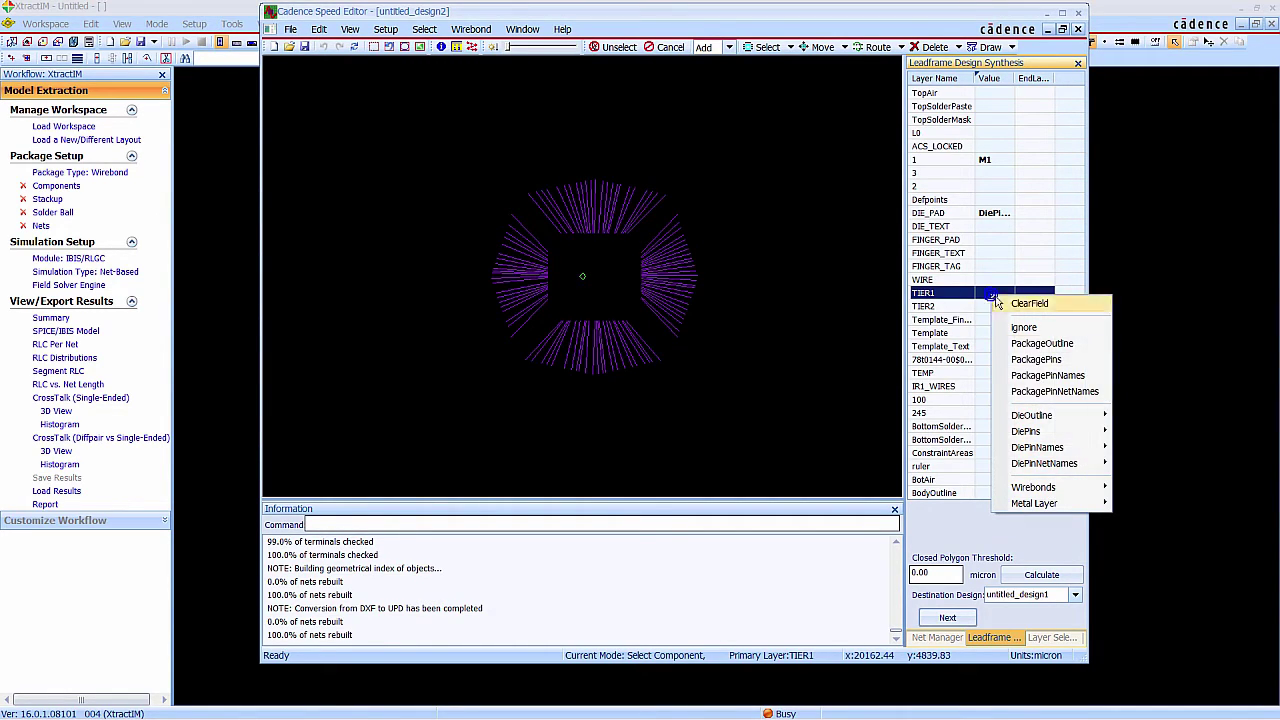
mouse_move(1079, 489)
click(1143, 490)
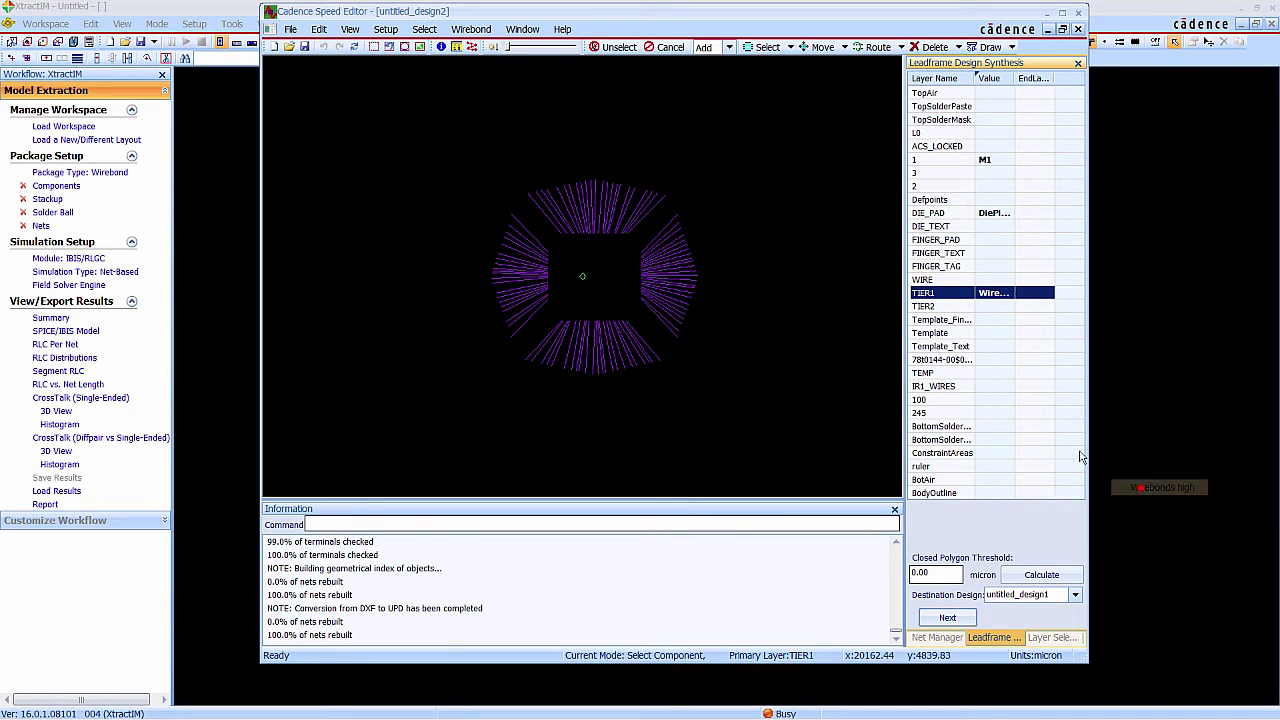
Assign the TIER2 layer to Wirebonds low and widen the value column to show the full assignments.
click(998, 307)
click(997, 309)
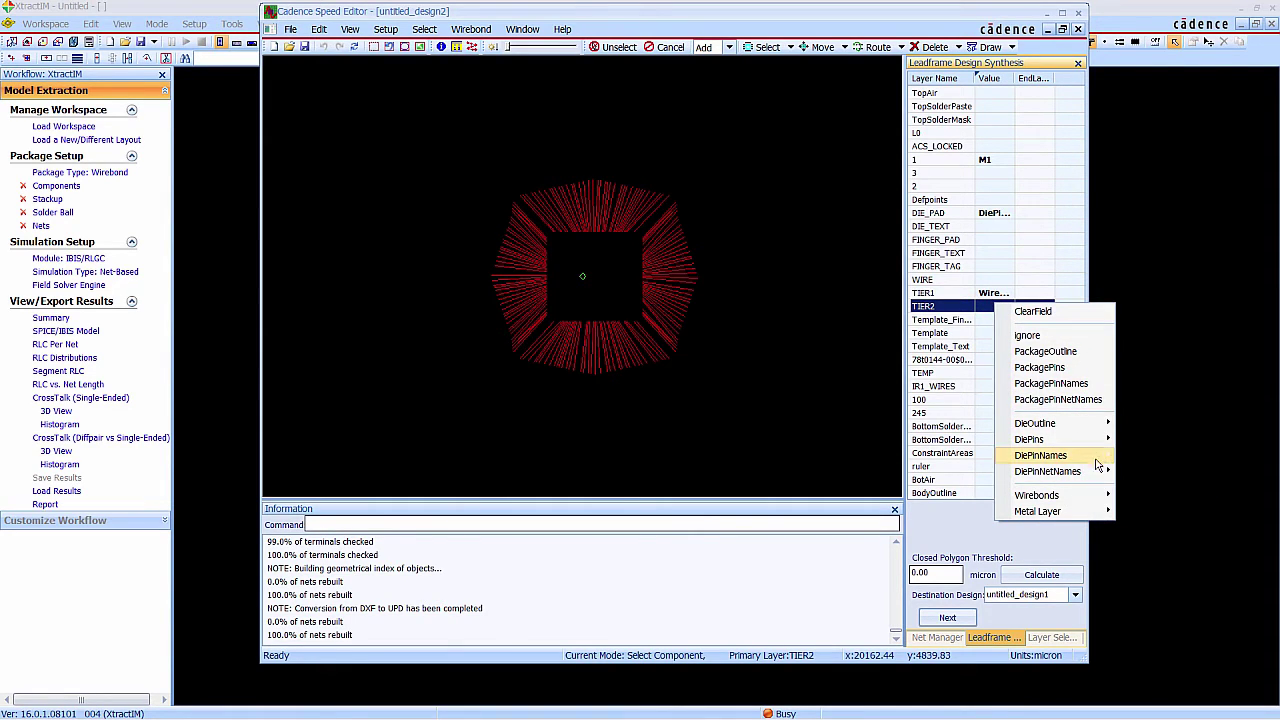
mouse_move(1060, 495)
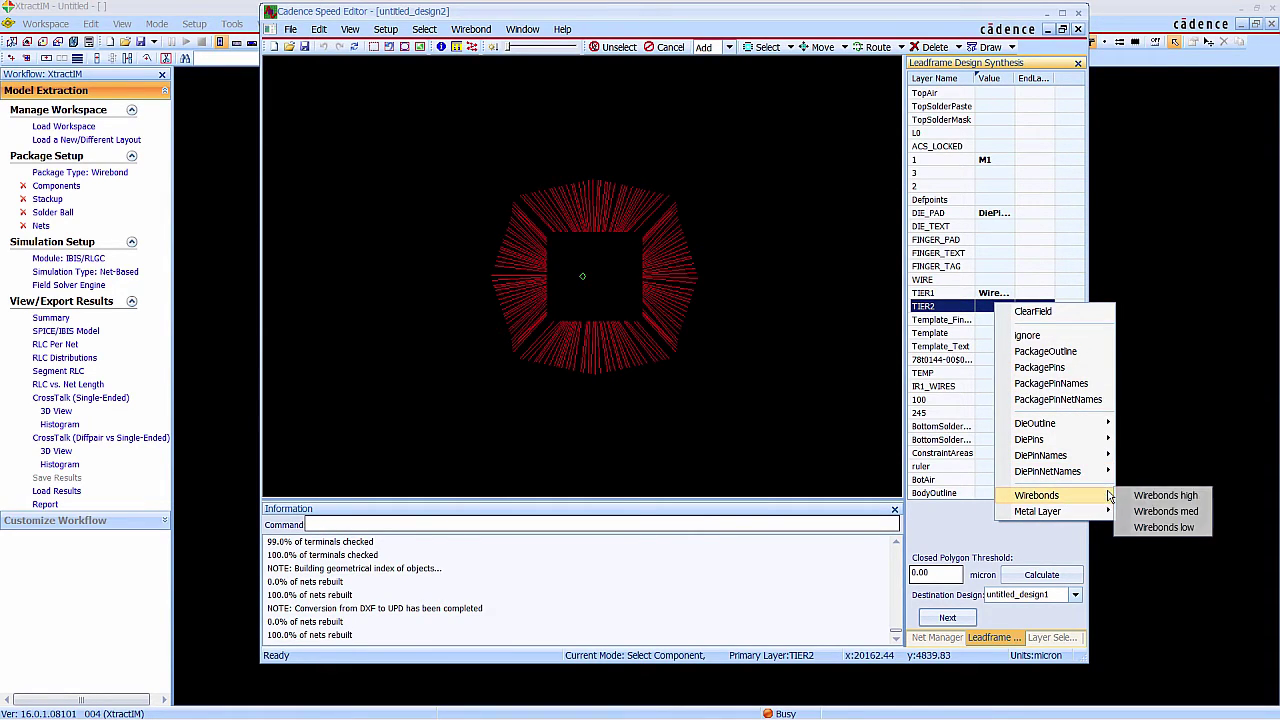
click(1165, 528)
drag(1012, 78, 1064, 78)
Set the closed polygon threshold to 3 micron and advance past the M1 layer/dielectric page to the area-fill selection.
click(931, 574)
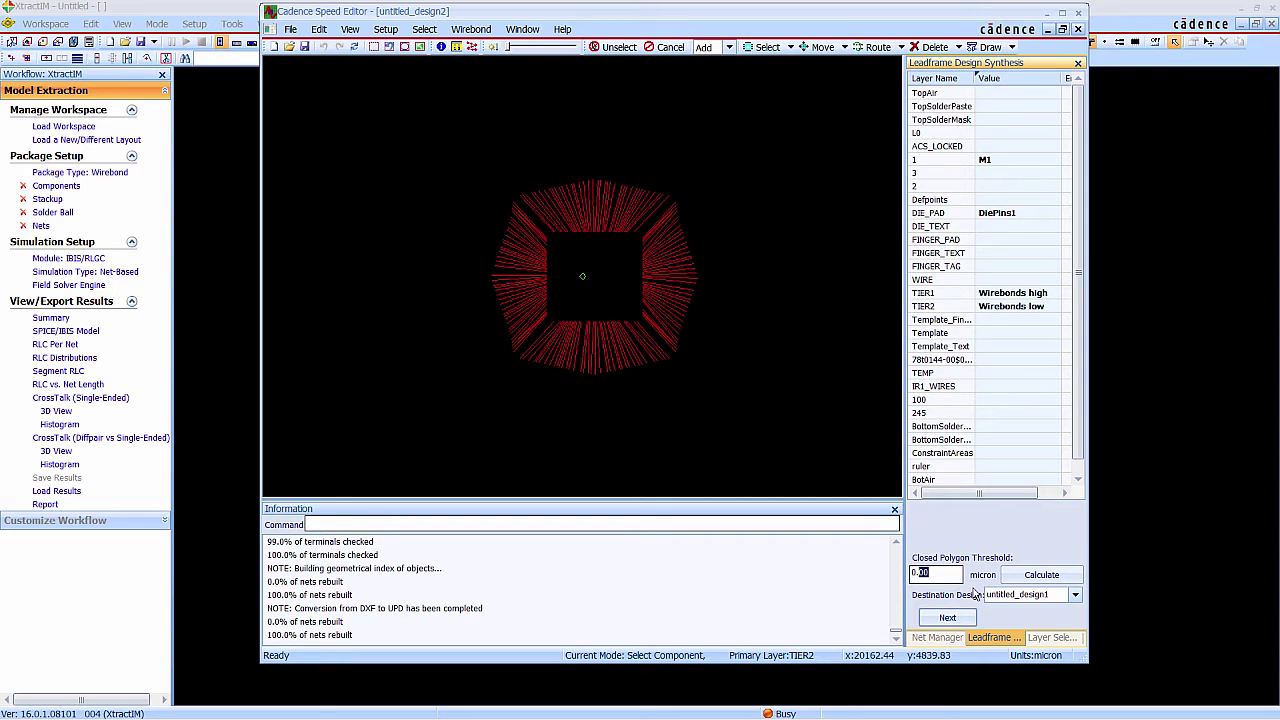
text(3)
click(950, 618)
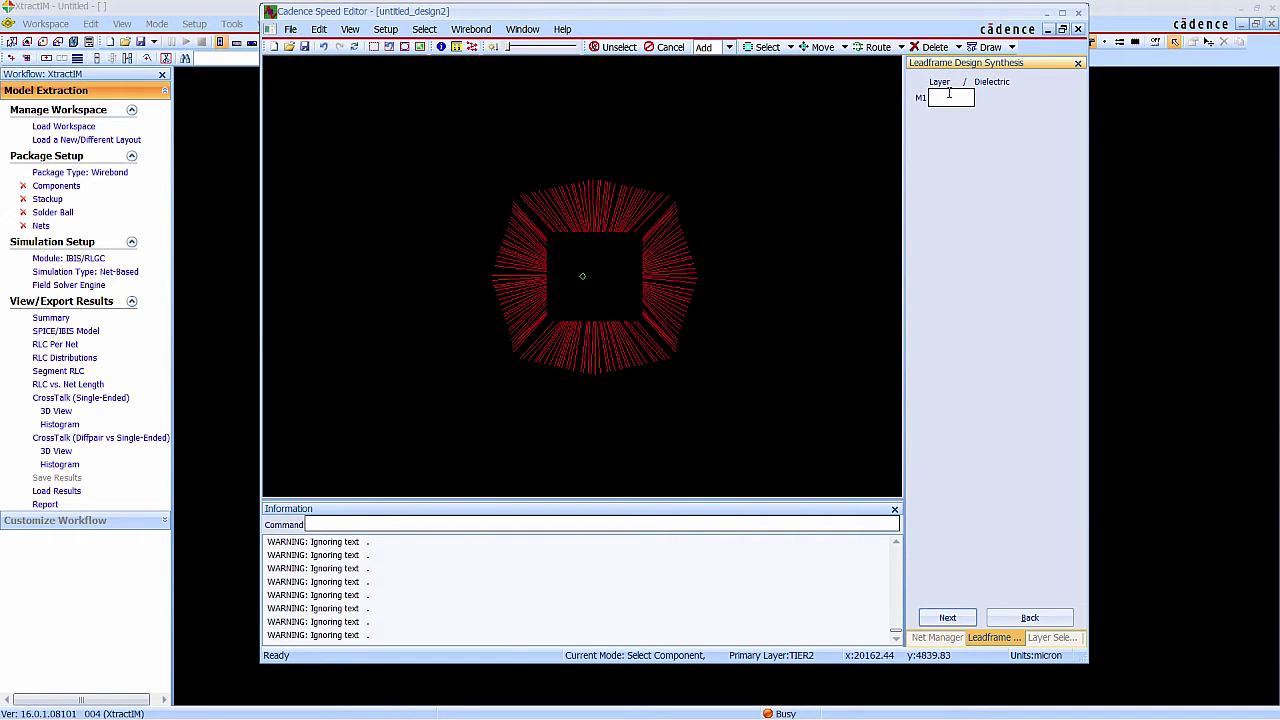
click(947, 617)
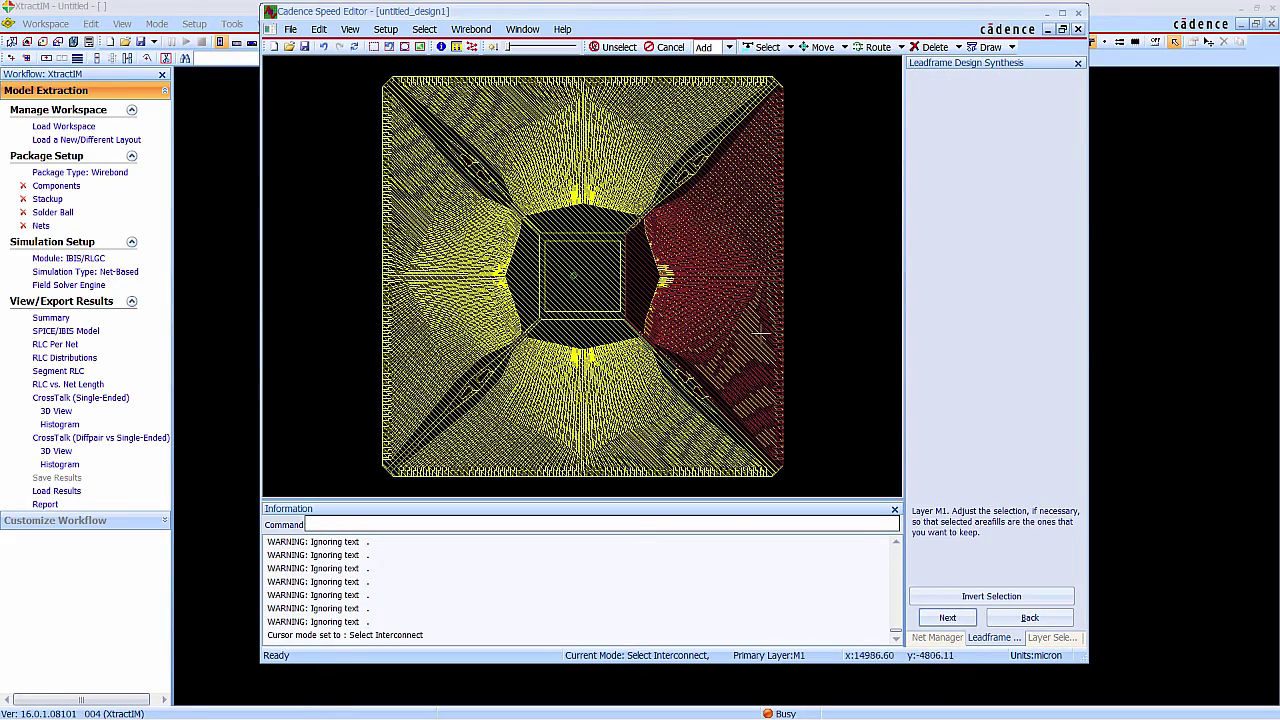
Add the upper, left and lower lead area fills around the die to the M1 selection and check the corners.
scroll(559, 247, up, 3)
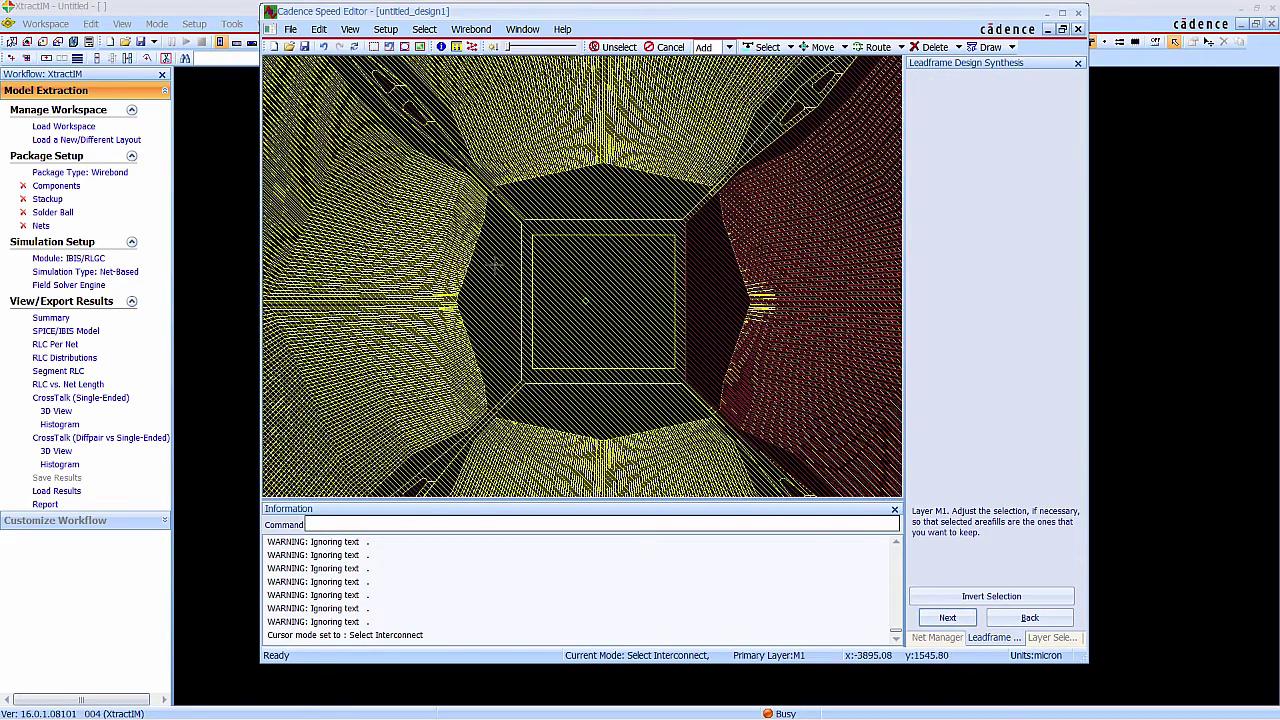
click(584, 203)
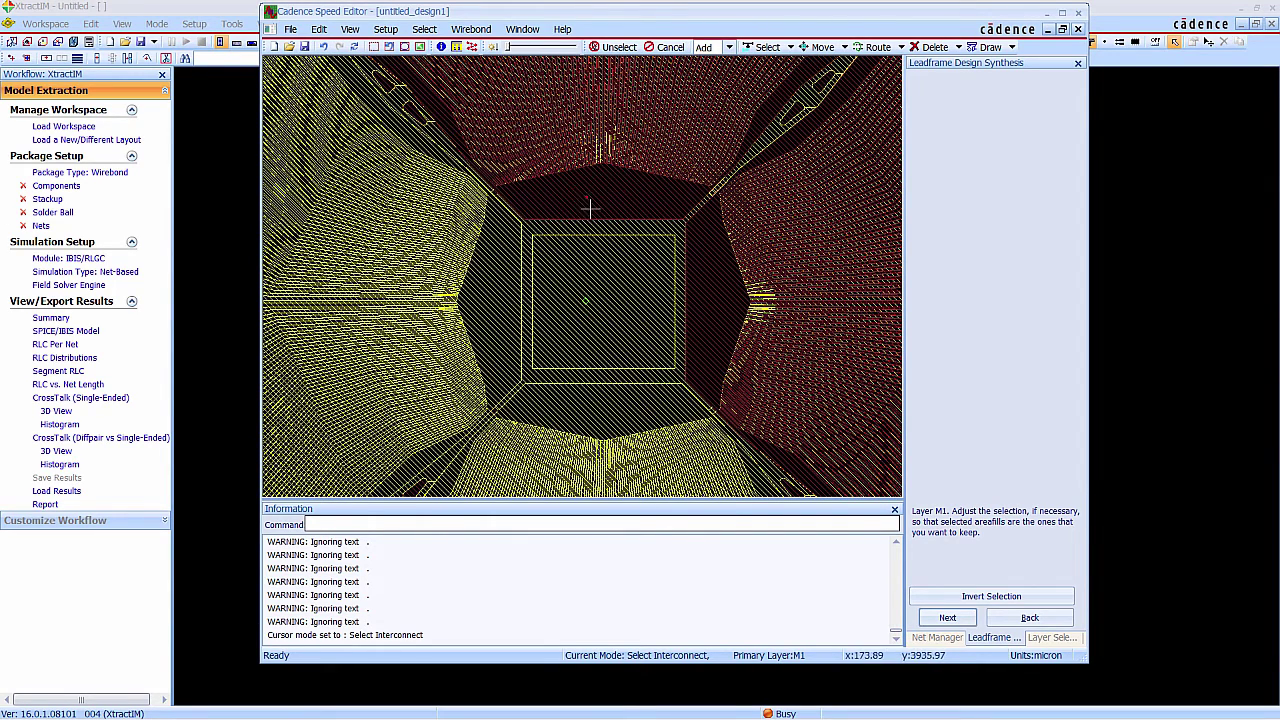
click(503, 294)
click(603, 407)
scroll(500, 195, up, 3)
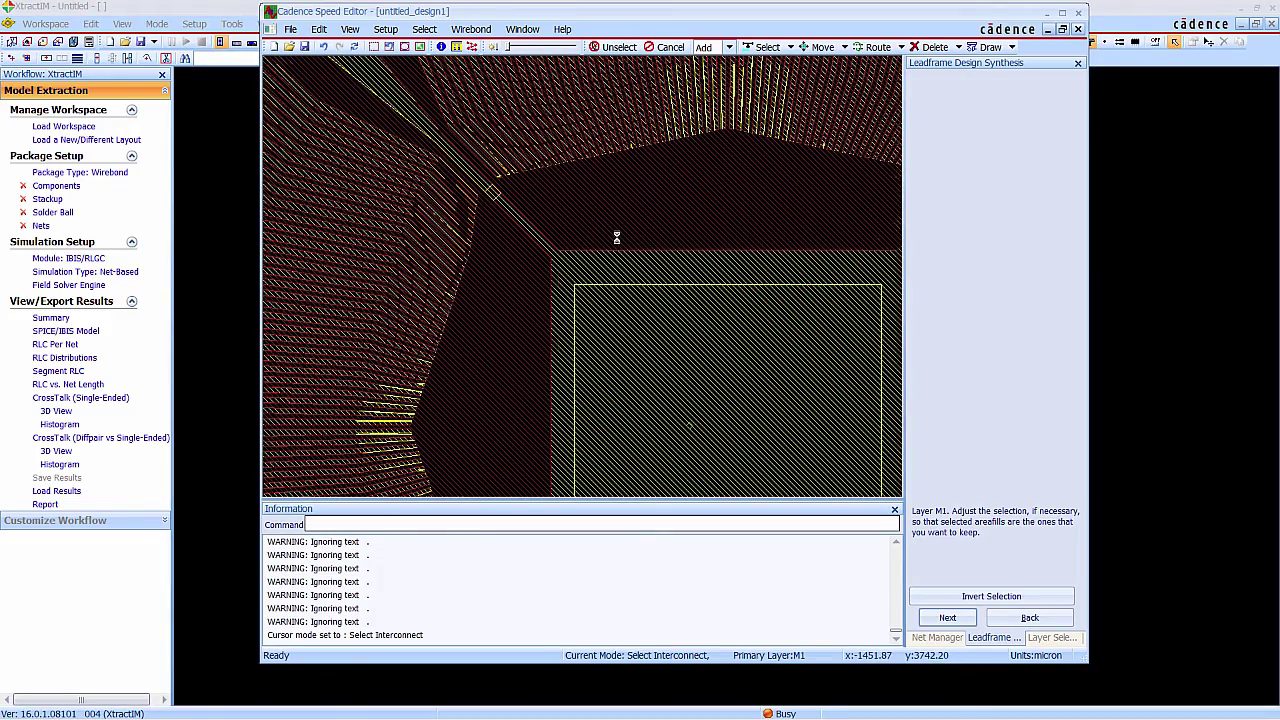
scroll(616, 237, down, 3)
scroll(657, 343, down, 2)
scroll(646, 312, up, 4)
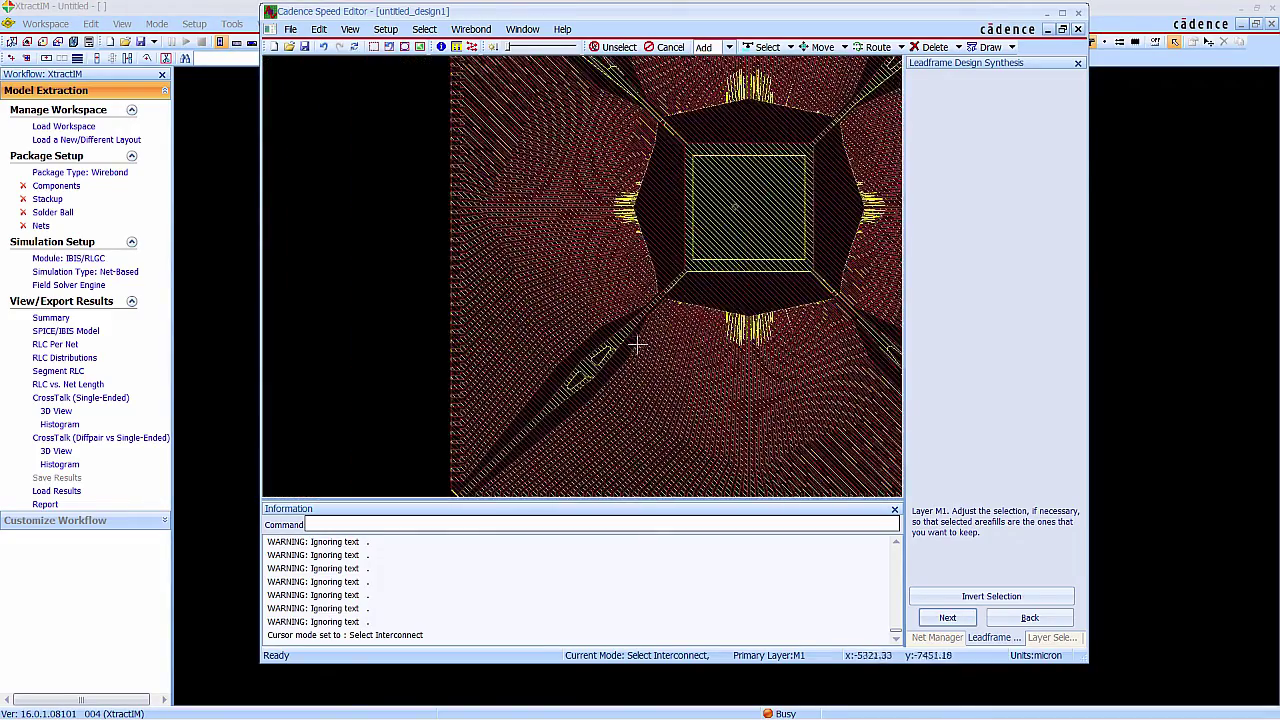
scroll(646, 312, up, 1)
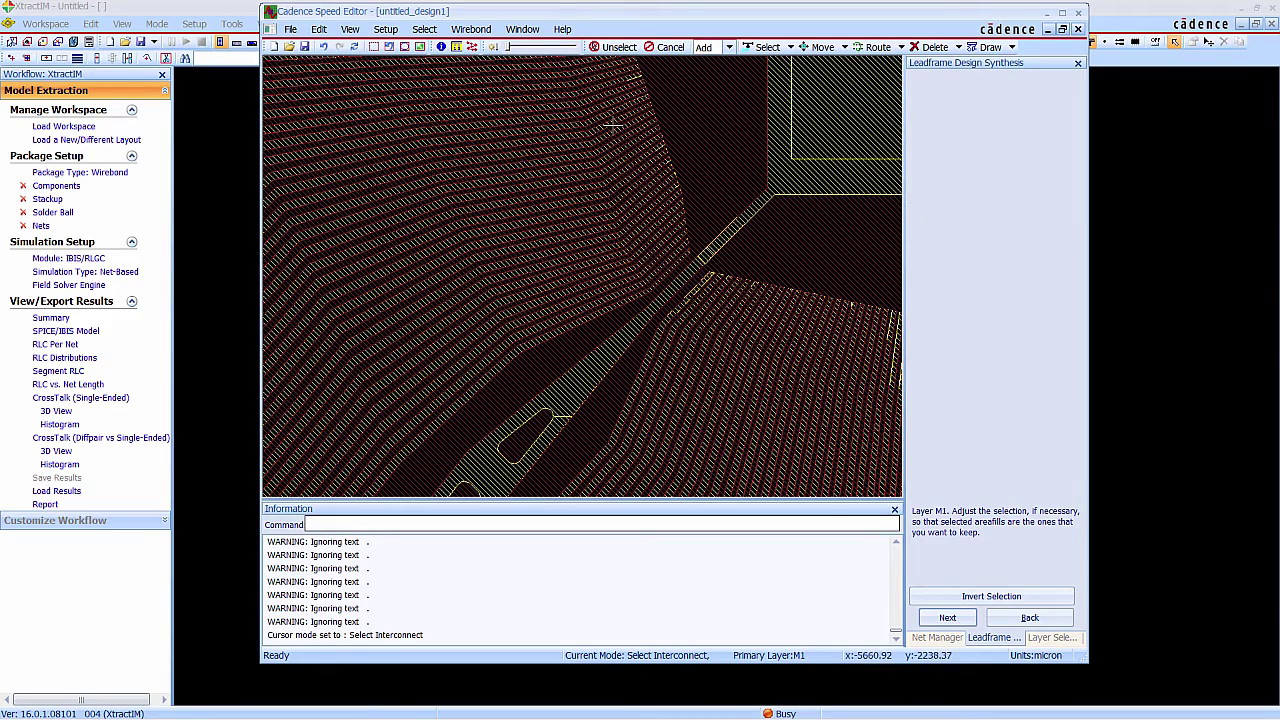
click(405, 48)
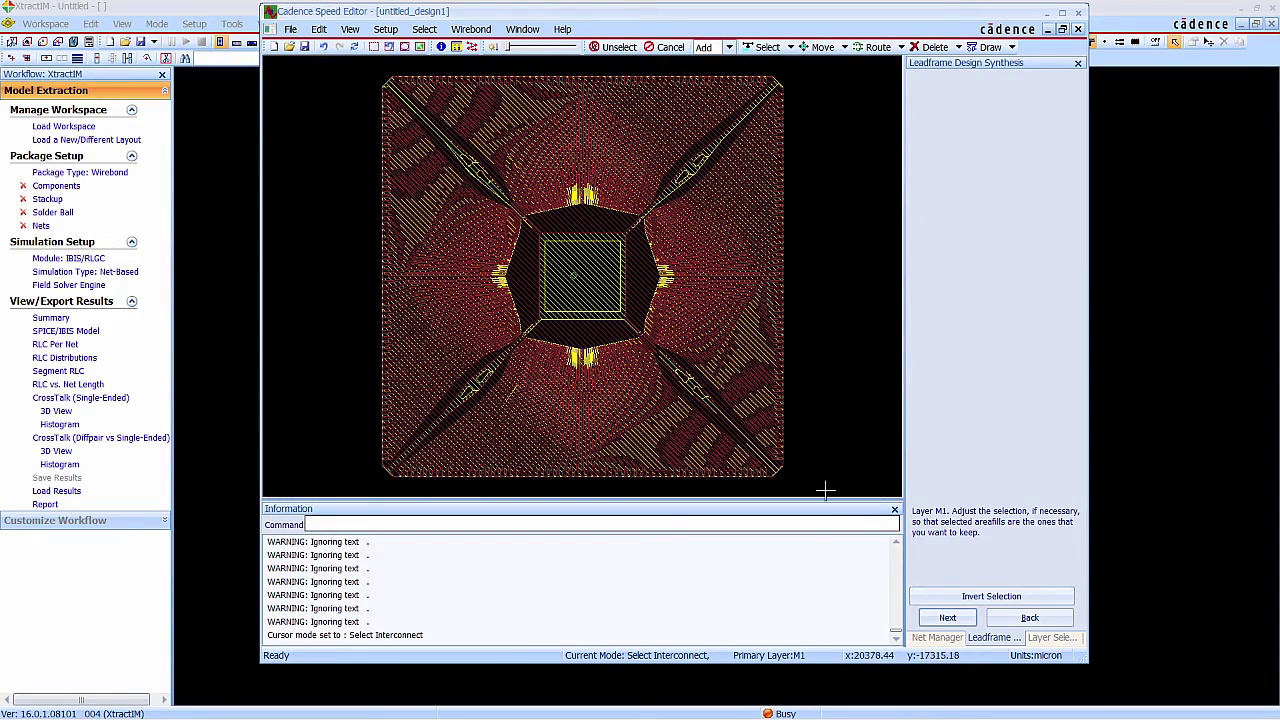
Merge the selected M1 area fills, accept the merge and create the package pin vias automatically.
click(947, 618)
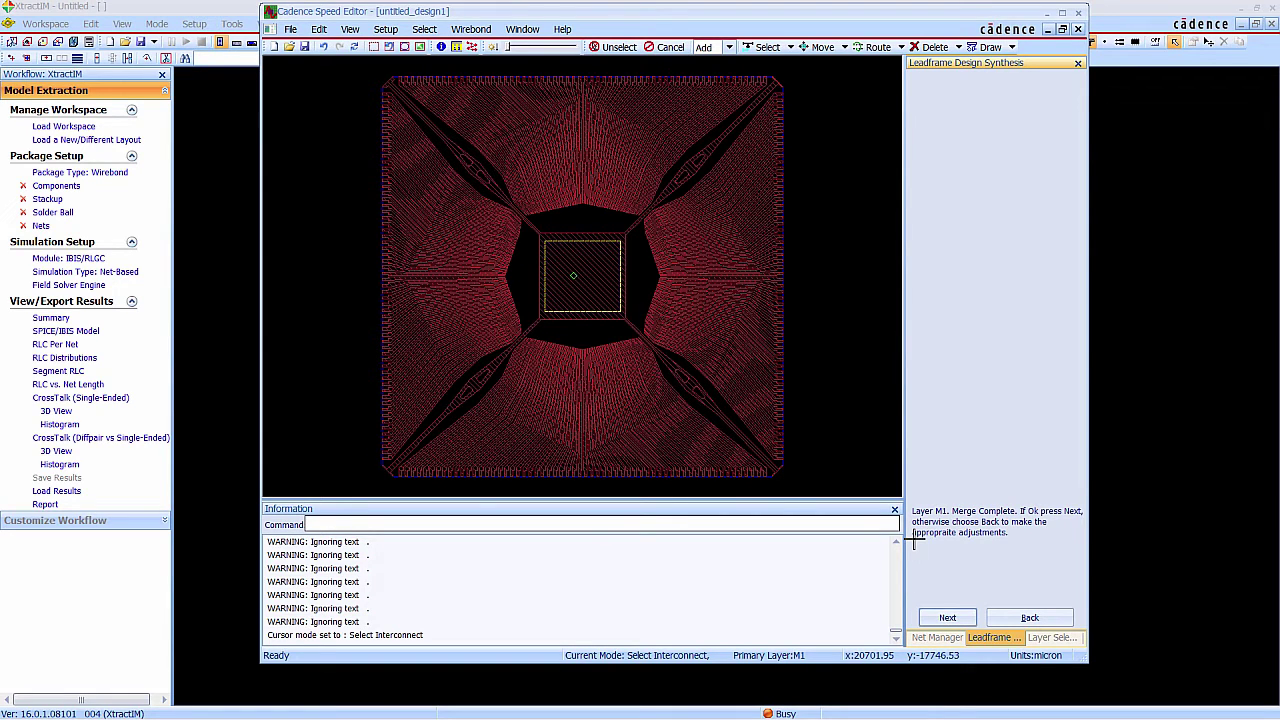
click(945, 620)
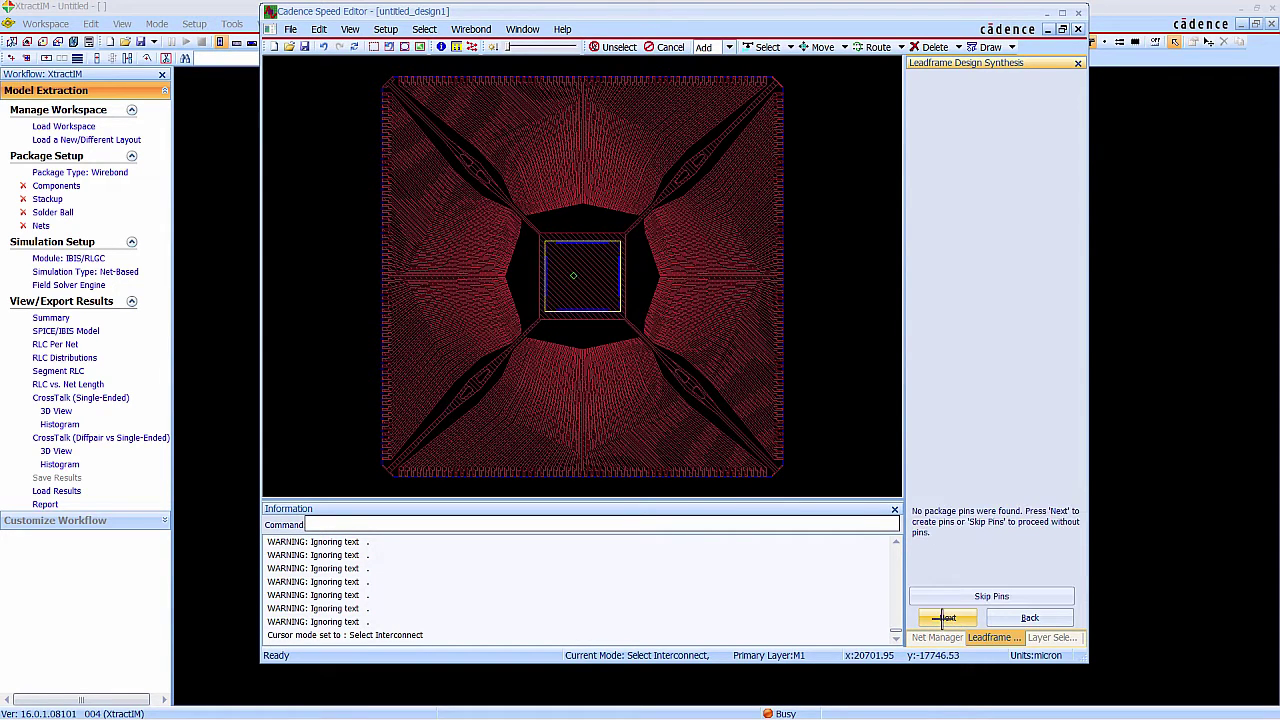
click(953, 619)
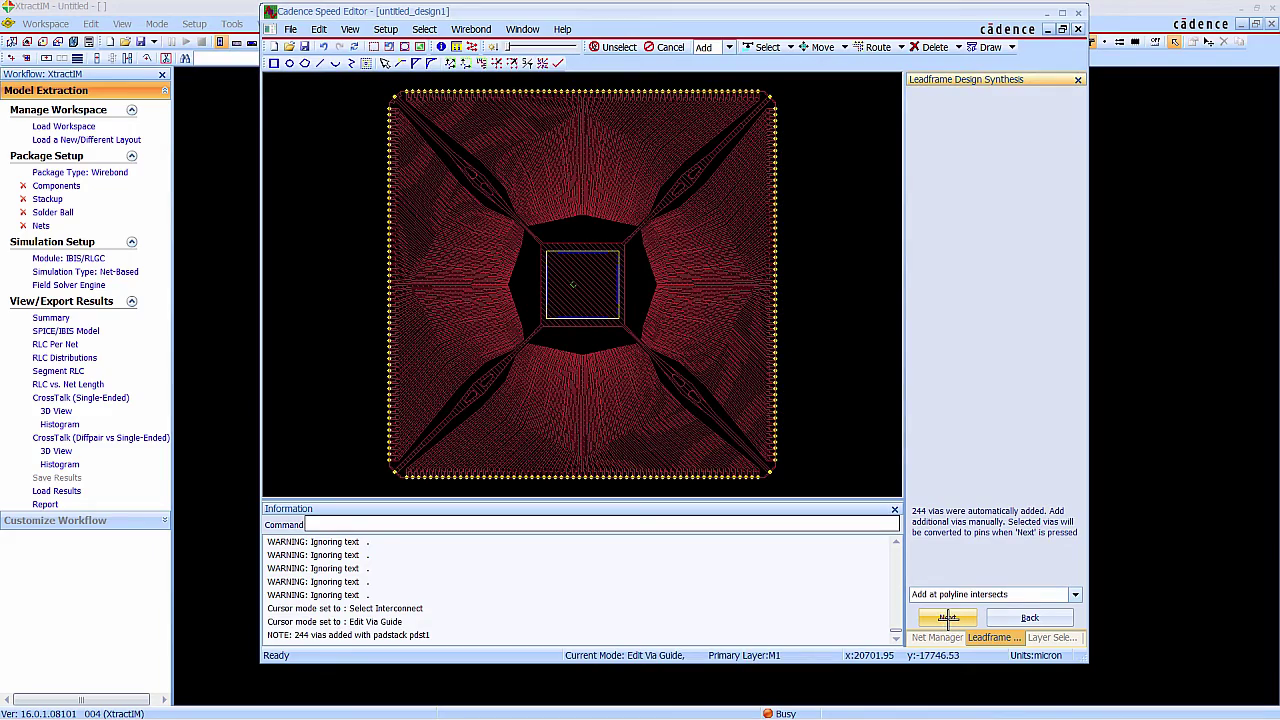
Delete the extra via at each of the four corners of the leadframe.
click(930, 48)
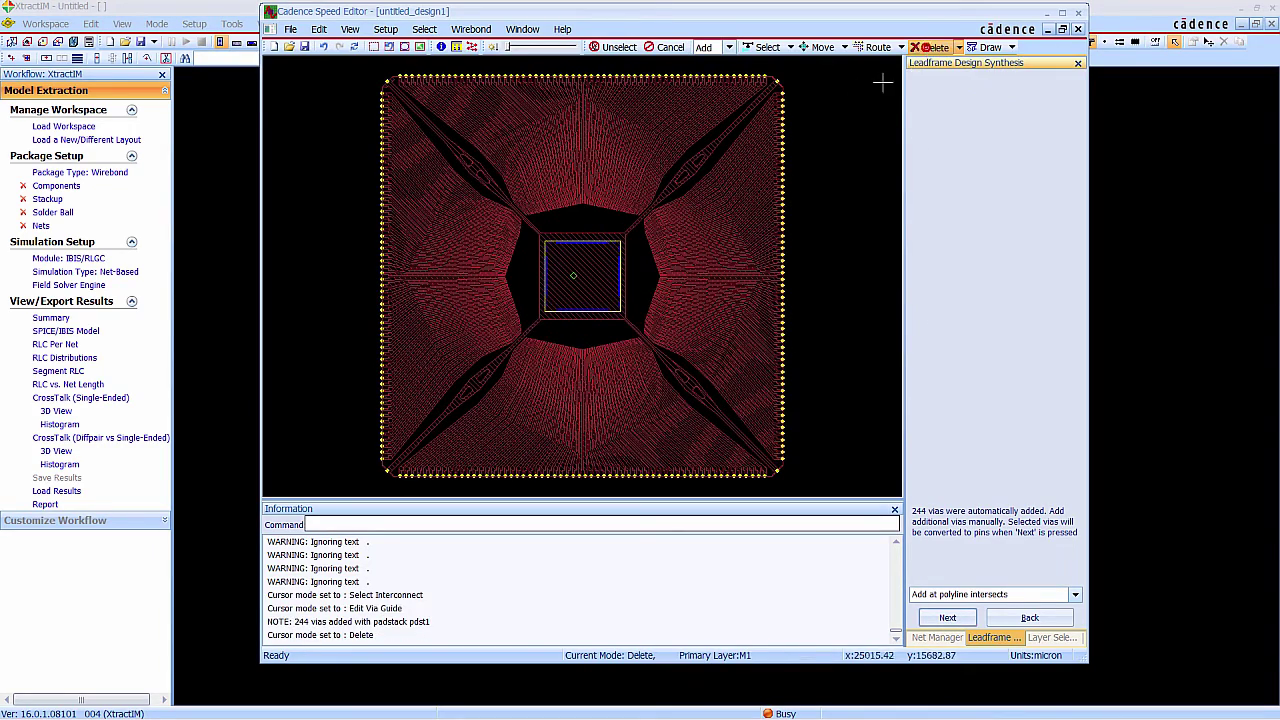
scroll(775, 80, up, 3)
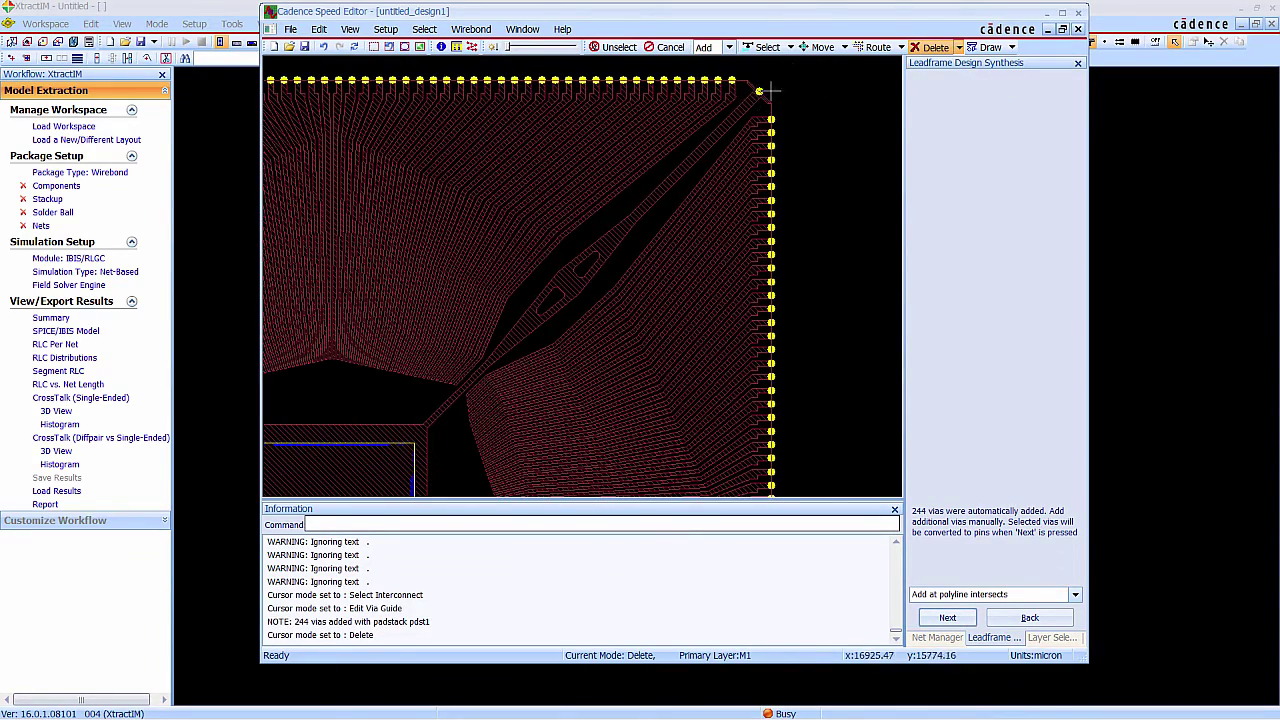
scroll(775, 93, down, 3)
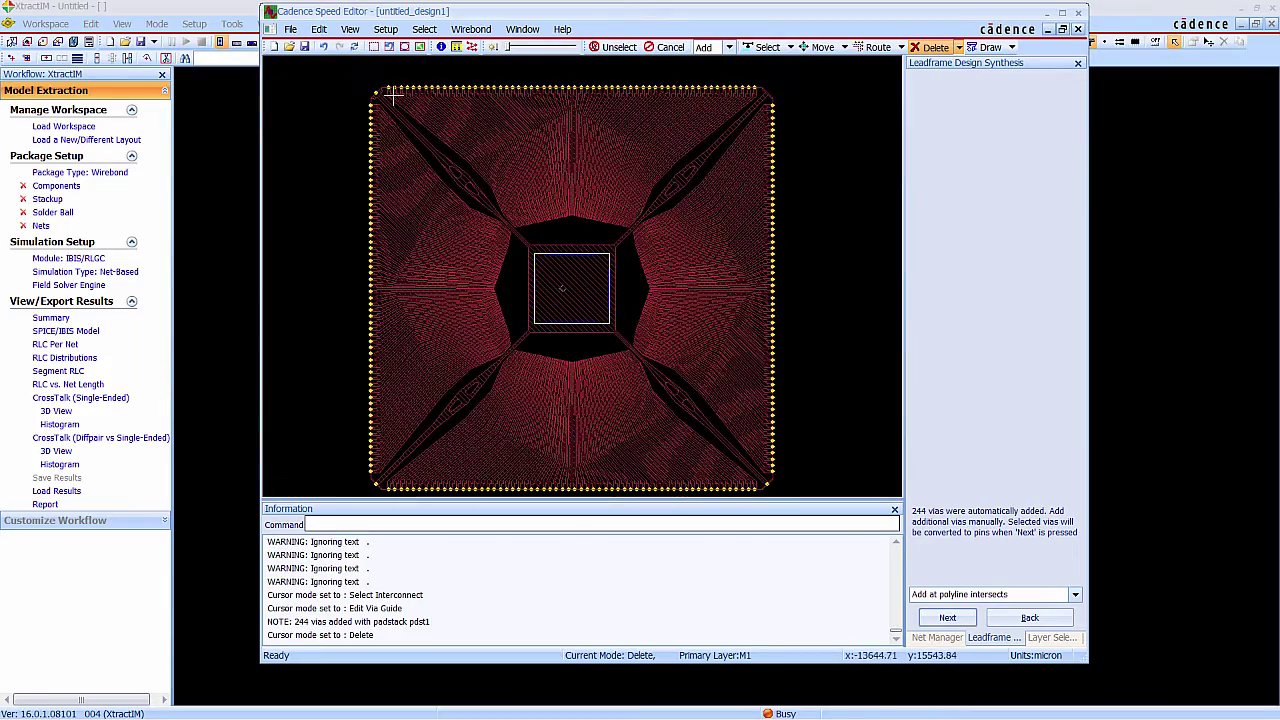
scroll(378, 90, up, 3)
scroll(554, 128, down, 3)
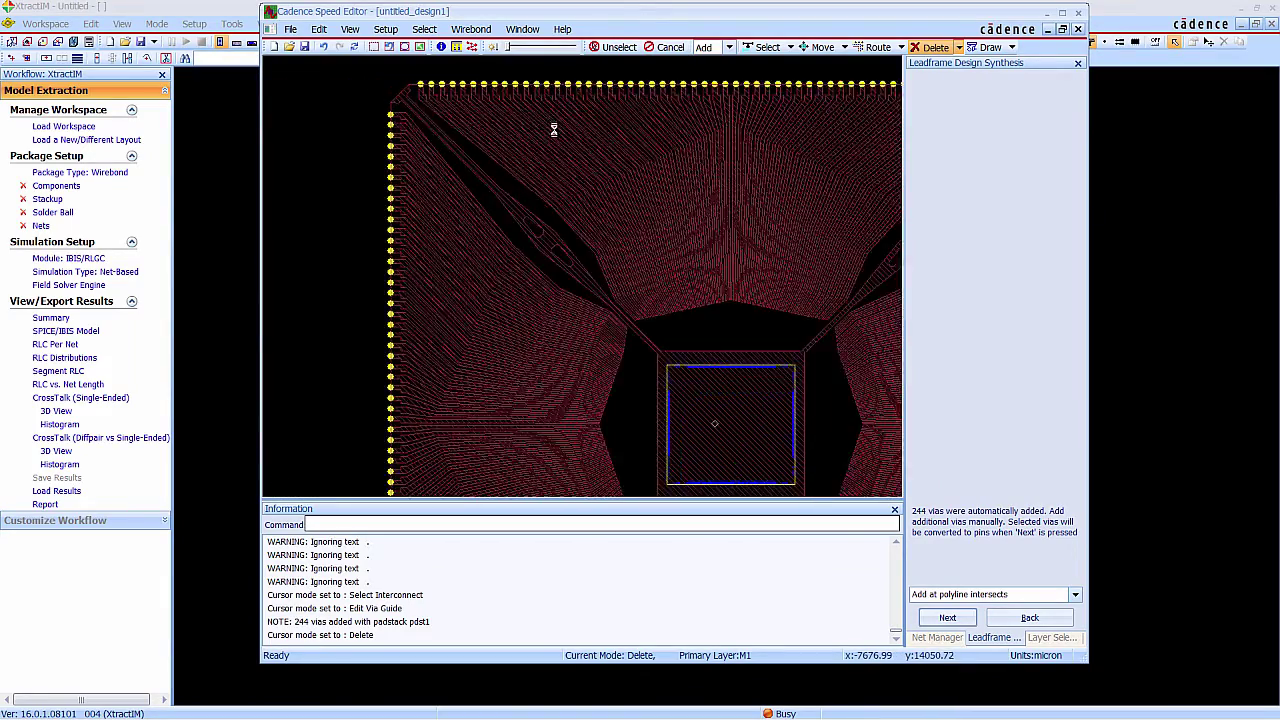
scroll(479, 456, up, 3)
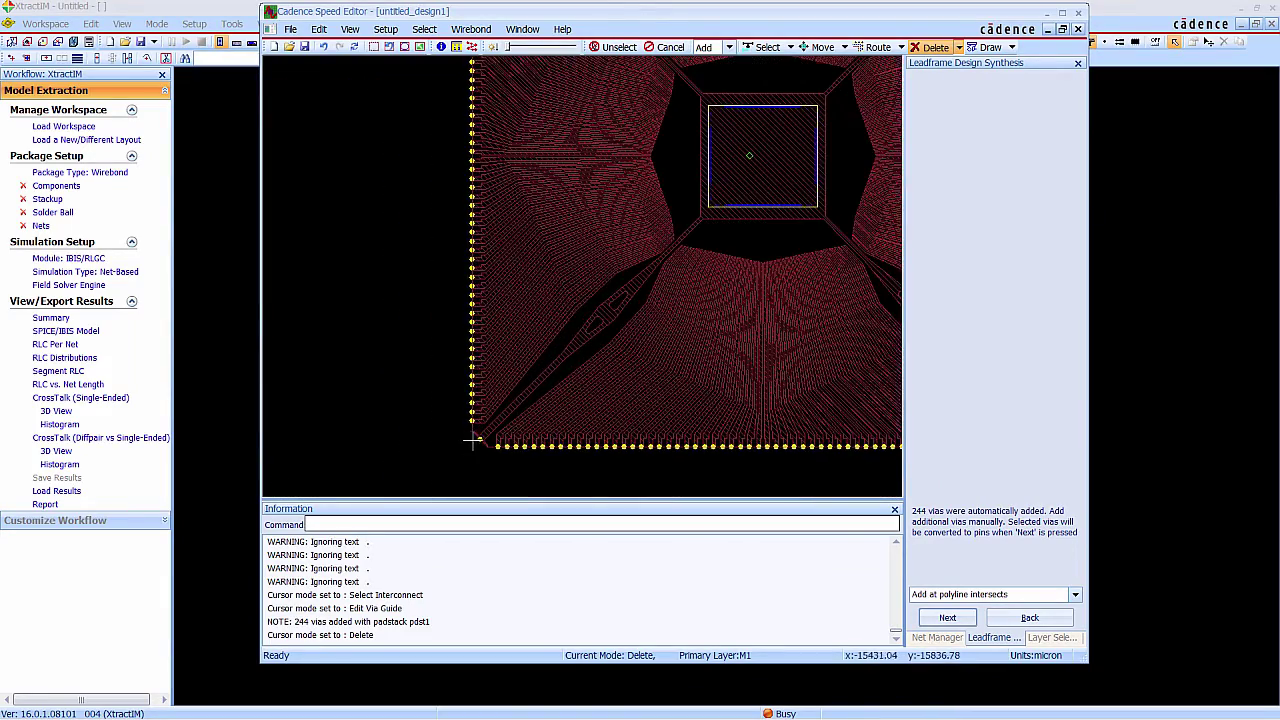
scroll(479, 437, down, 2)
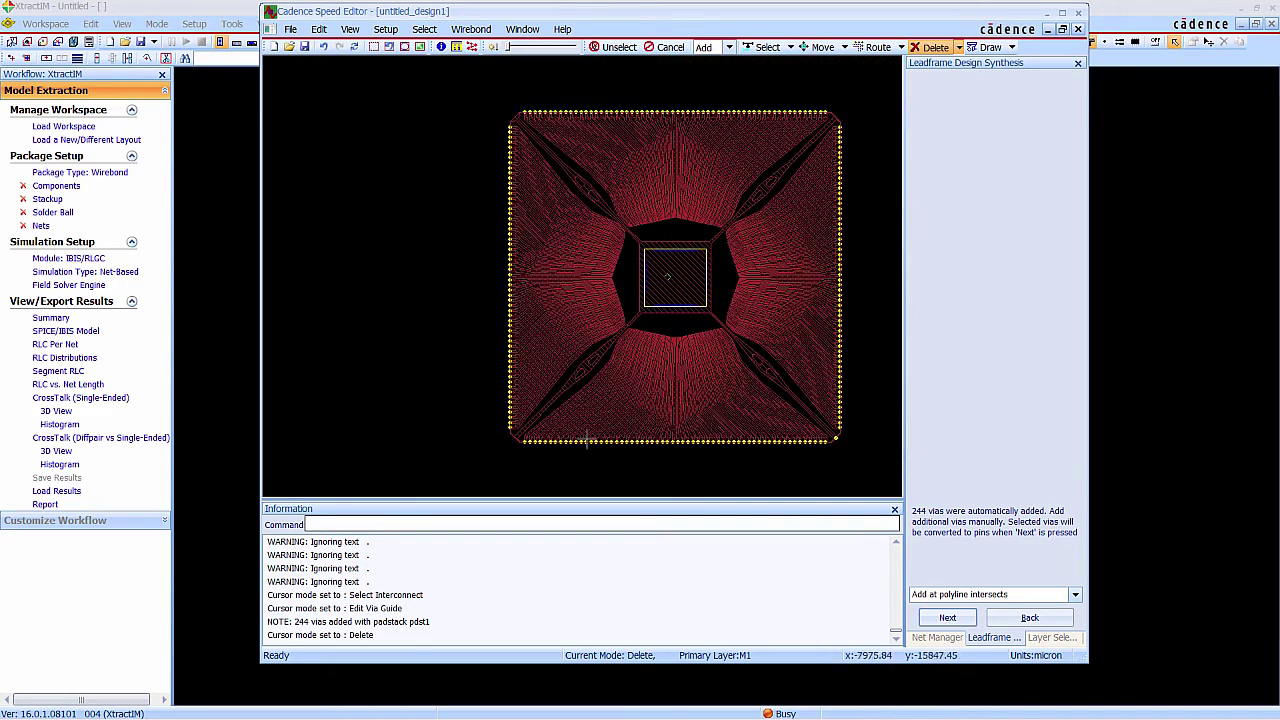
scroll(838, 437, up, 1)
scroll(840, 437, up, 1)
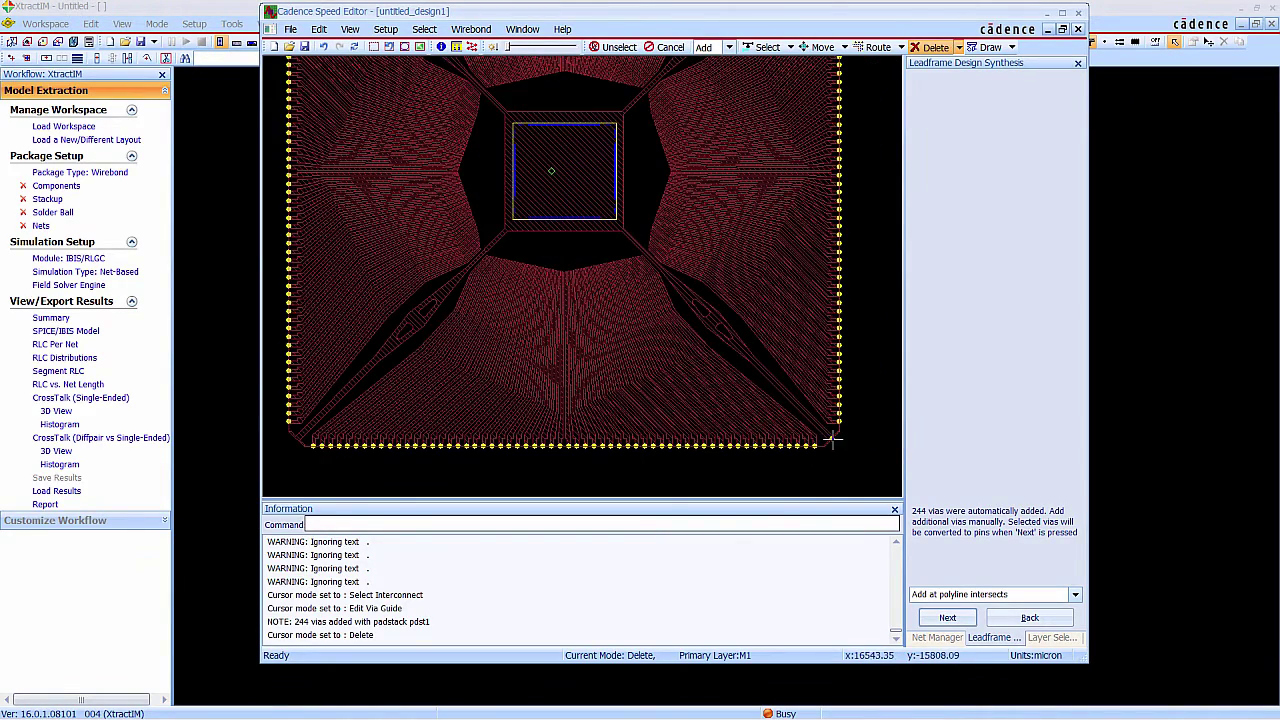
click(405, 47)
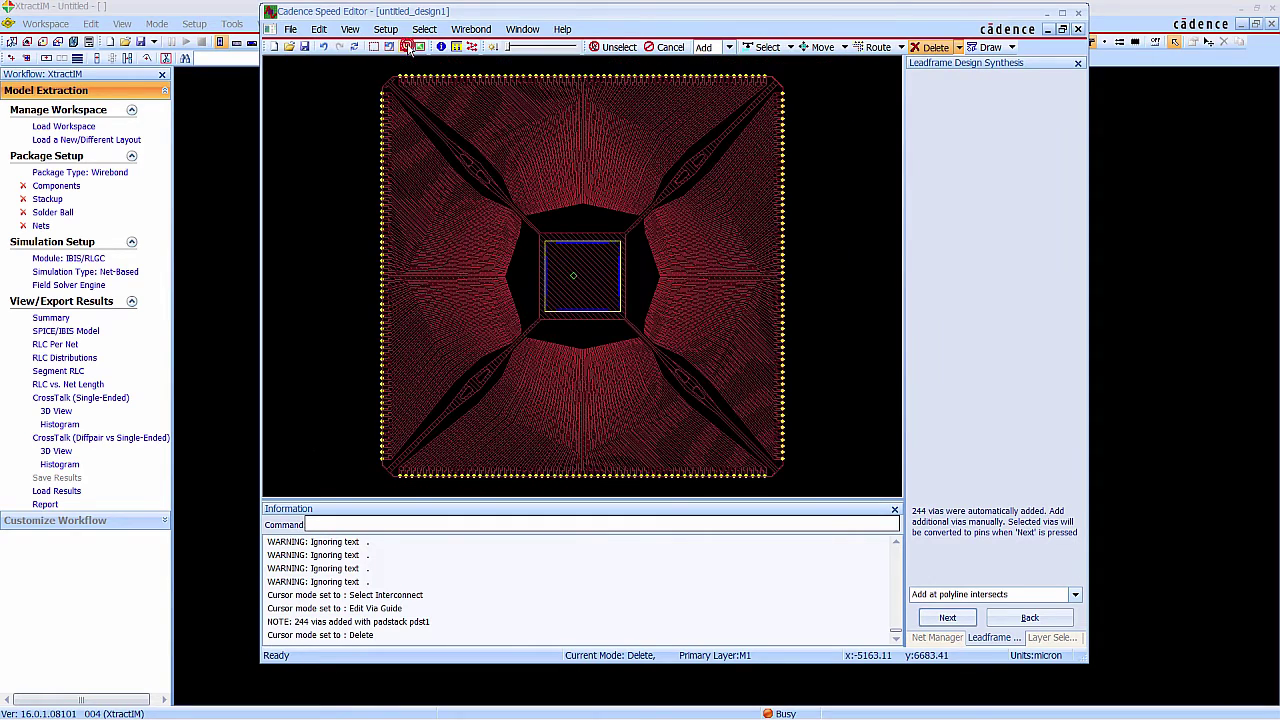
Convert the remaining vias to package pins, finish the leadframe with the Synthesize netlist option and activate the WBOND layer.
click(947, 617)
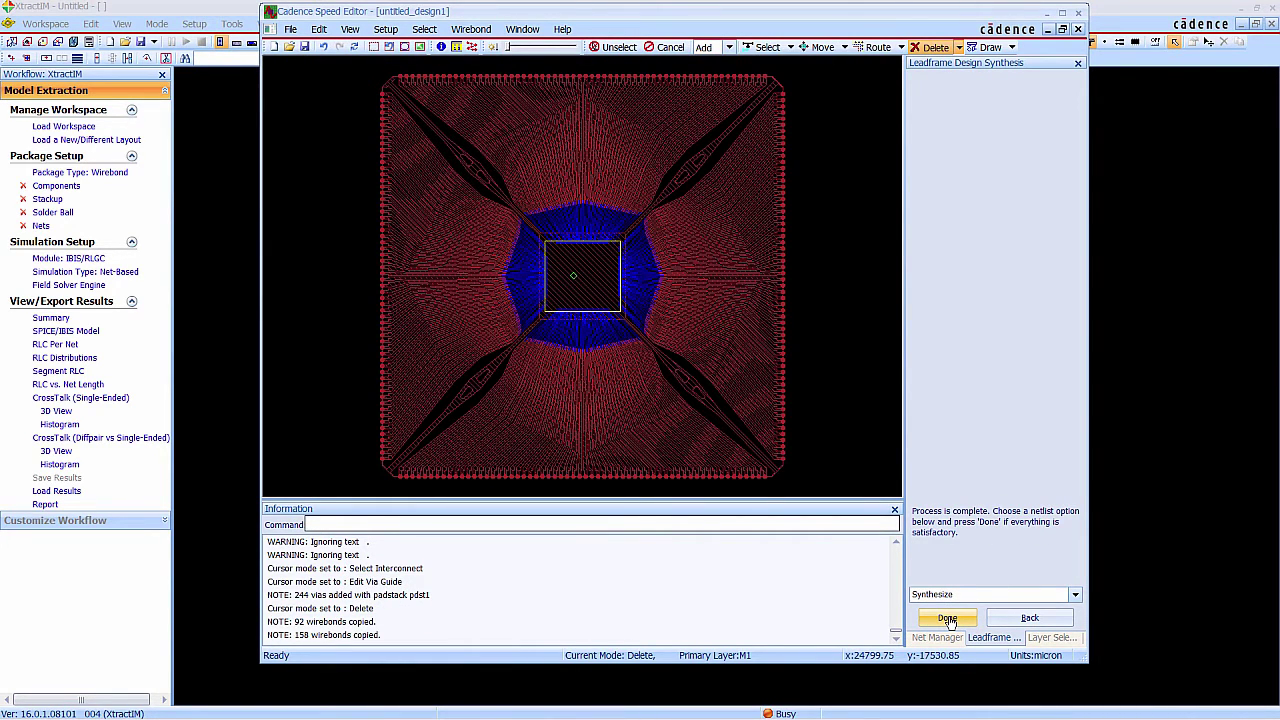
click(947, 619)
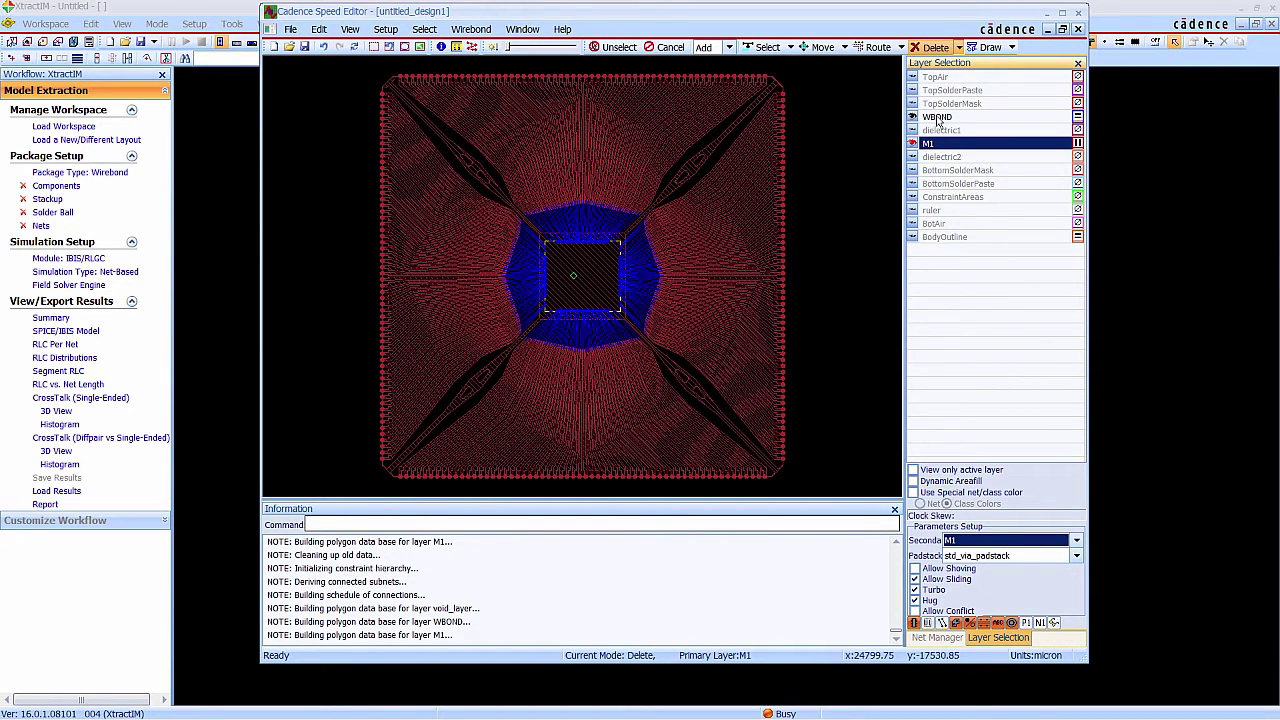
click(937, 119)
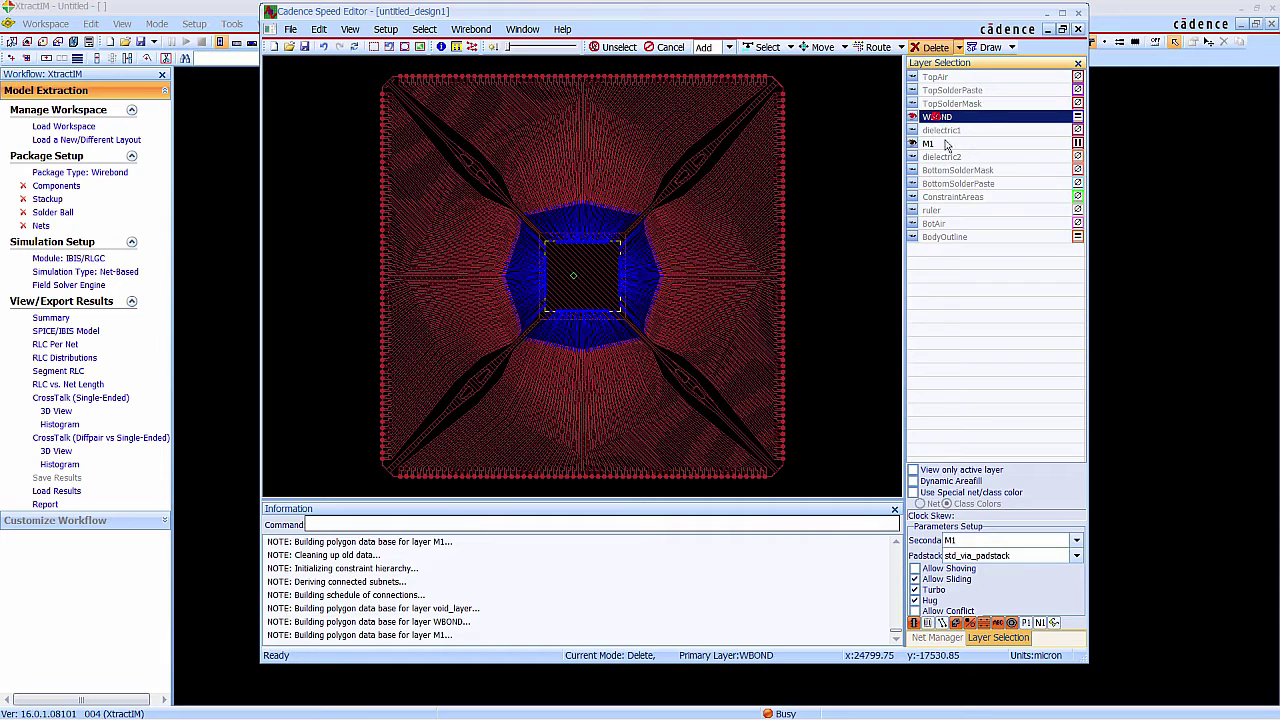
Export the synthesized design as an SPD file named qfp240 in the demo_case folder.
click(290, 29)
mouse_move(340, 208)
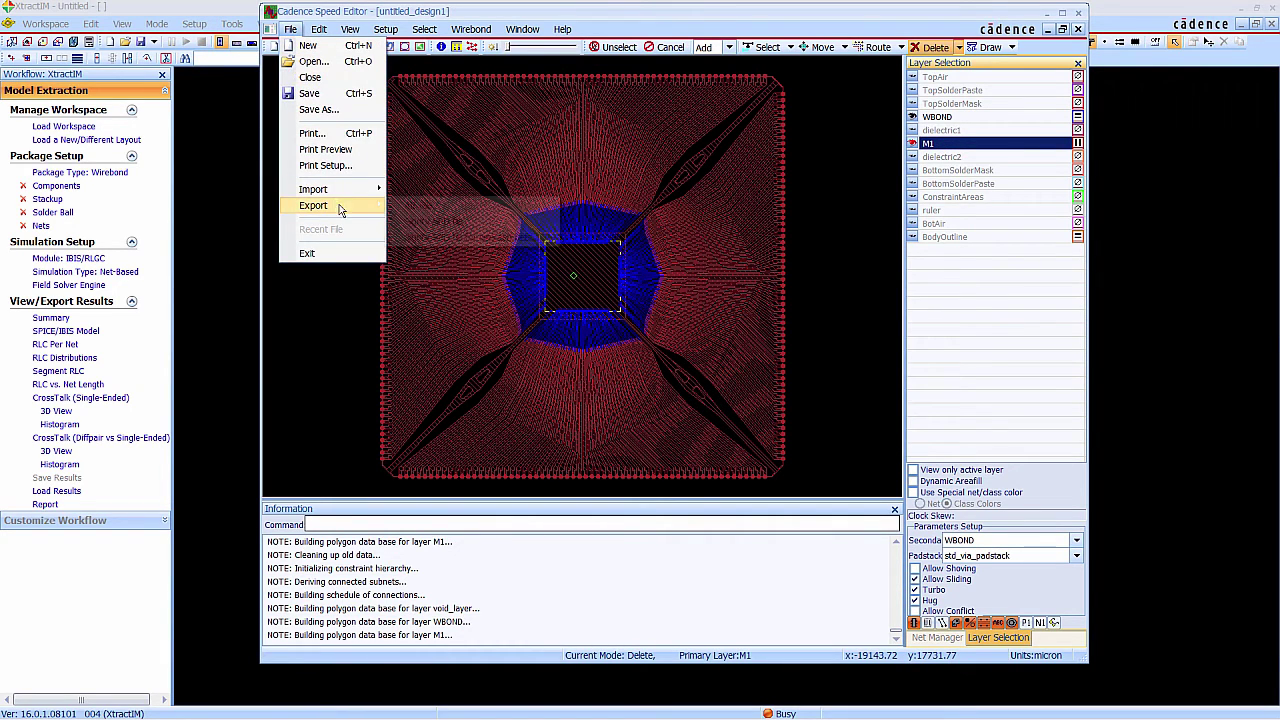
click(422, 221)
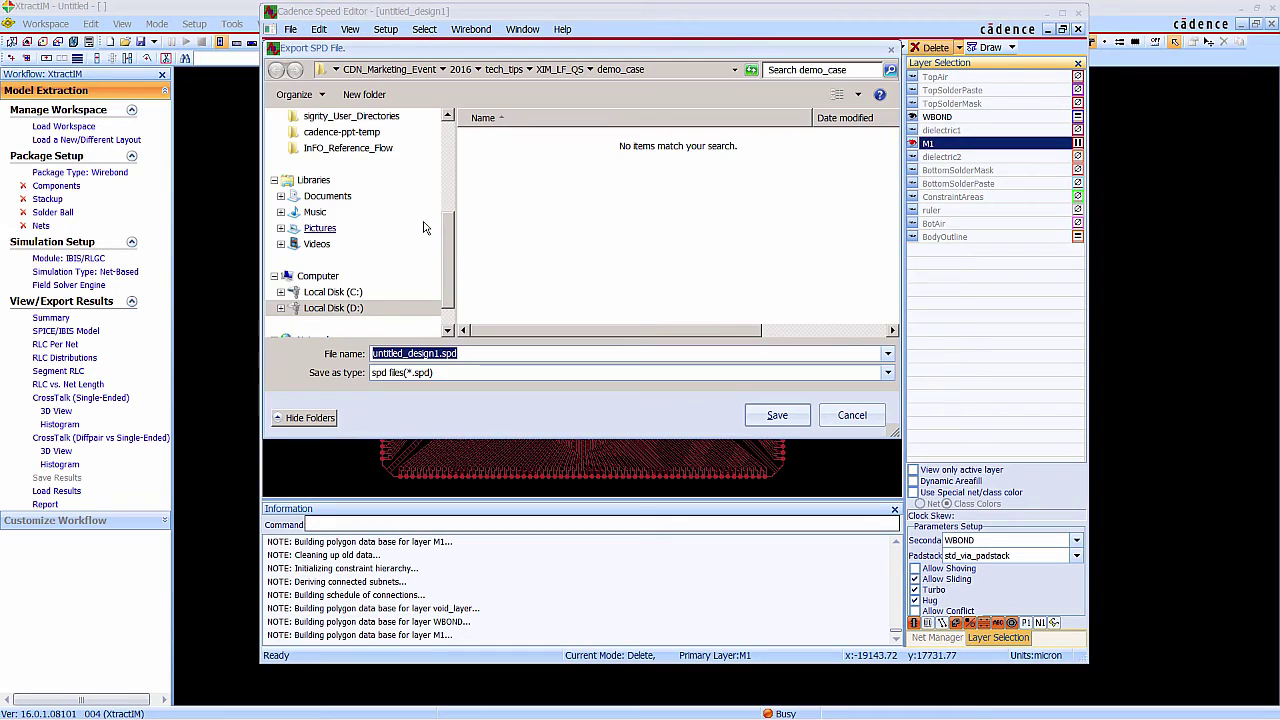
text(cfp)
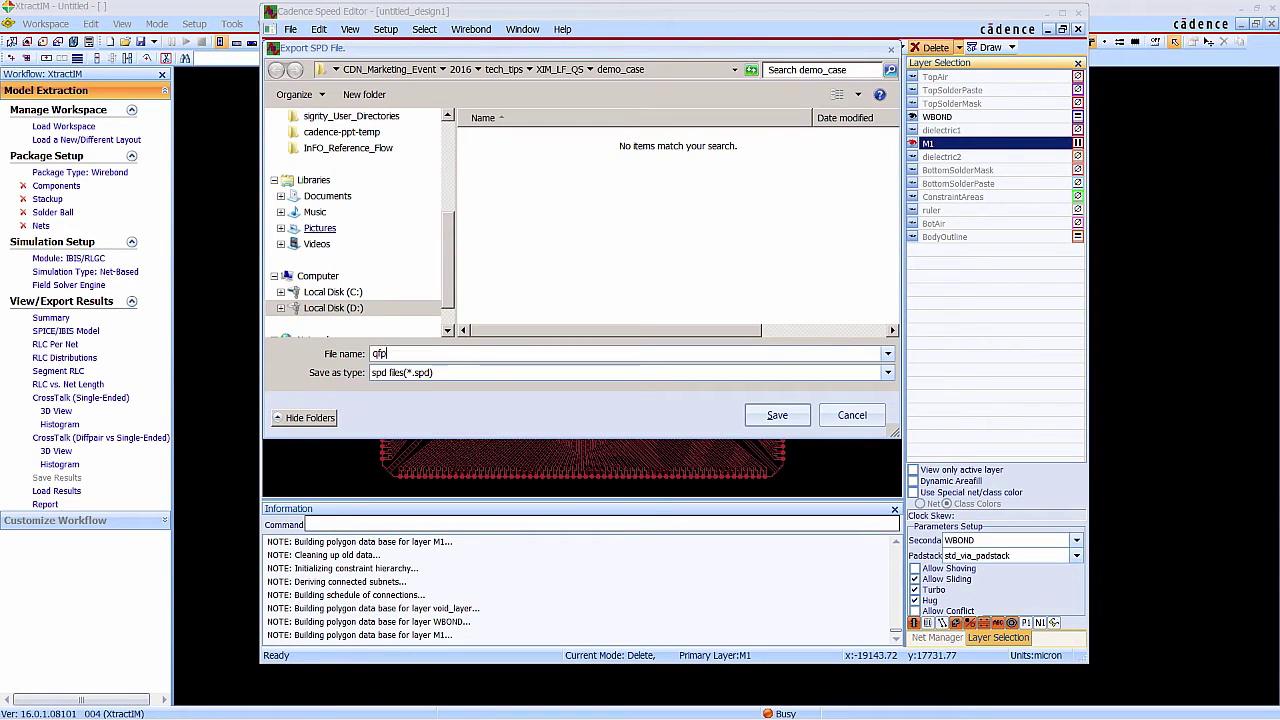
text(240)
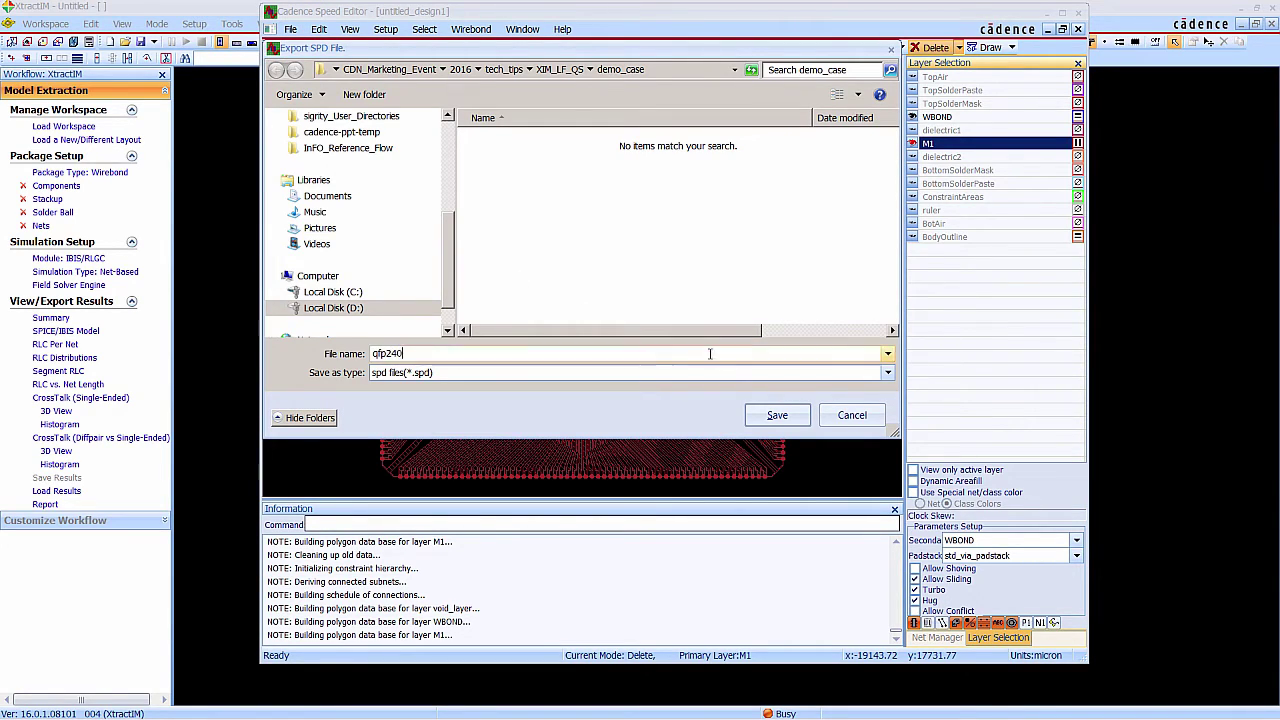
click(772, 415)
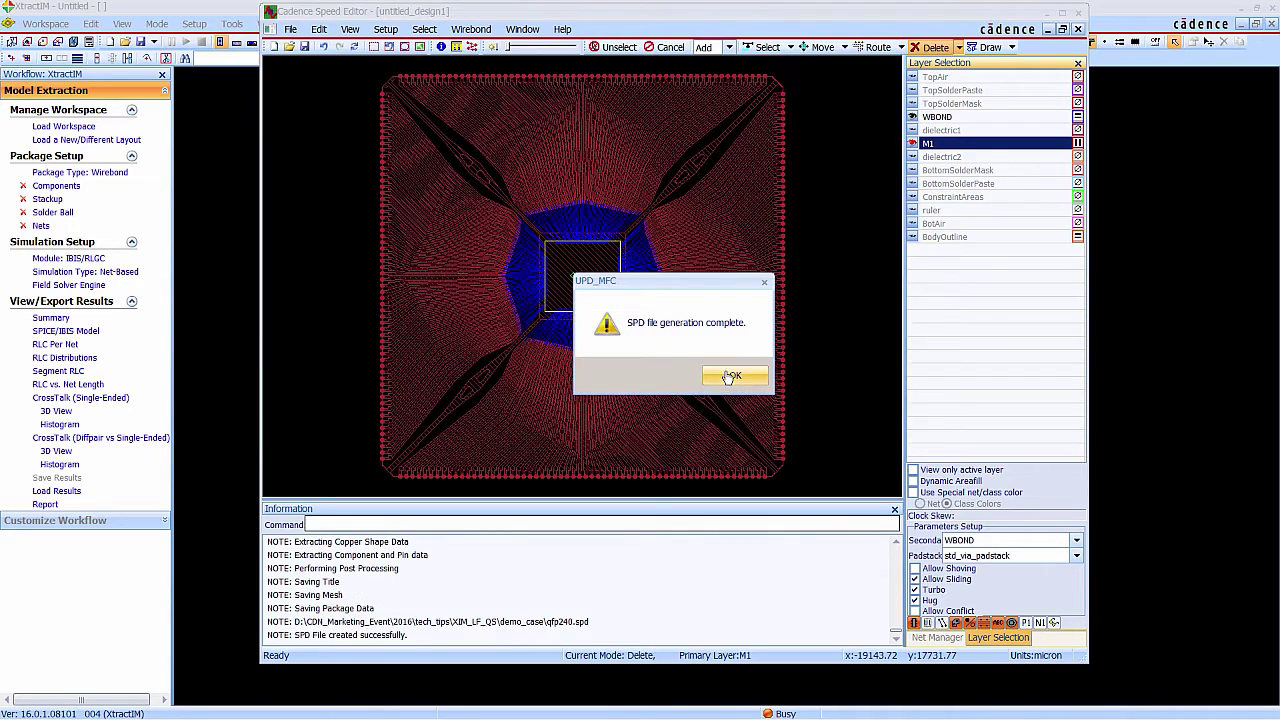
click(735, 375)
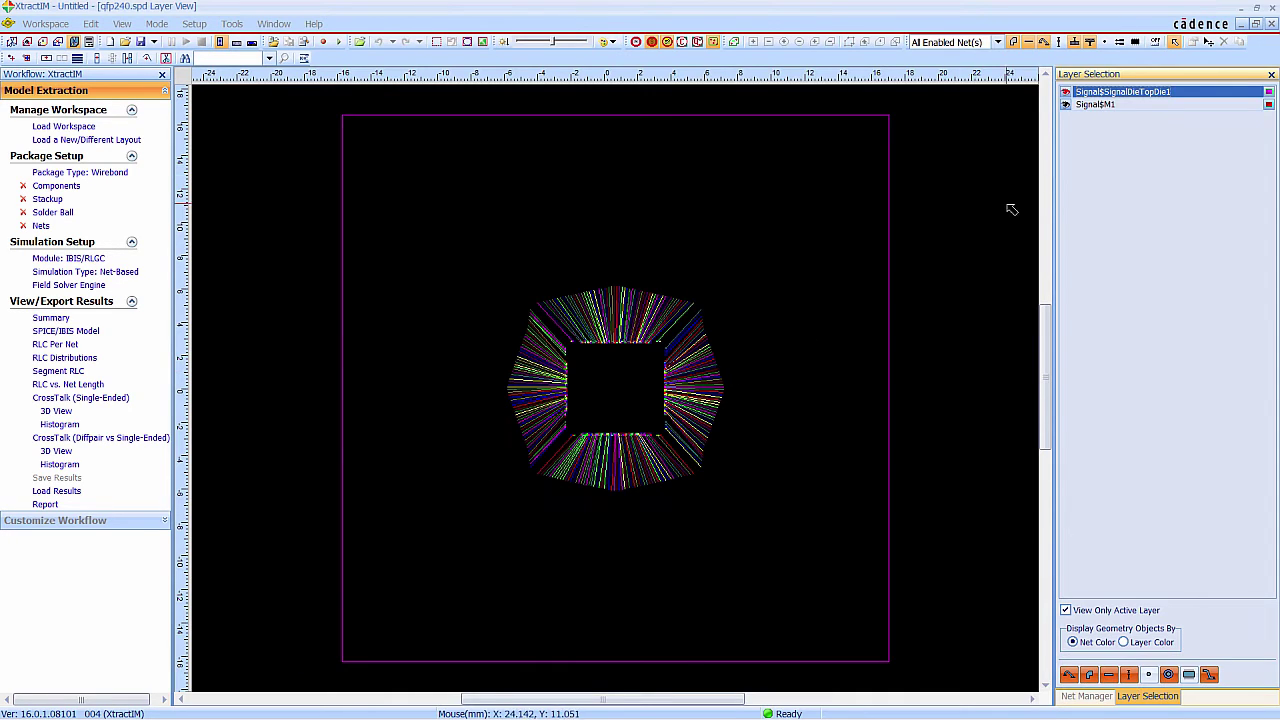
View the Signal$M1 layer of the imported layout, then switch back to the Signal$SignalDieTopDie1 layer.
click(1100, 105)
click(1115, 92)
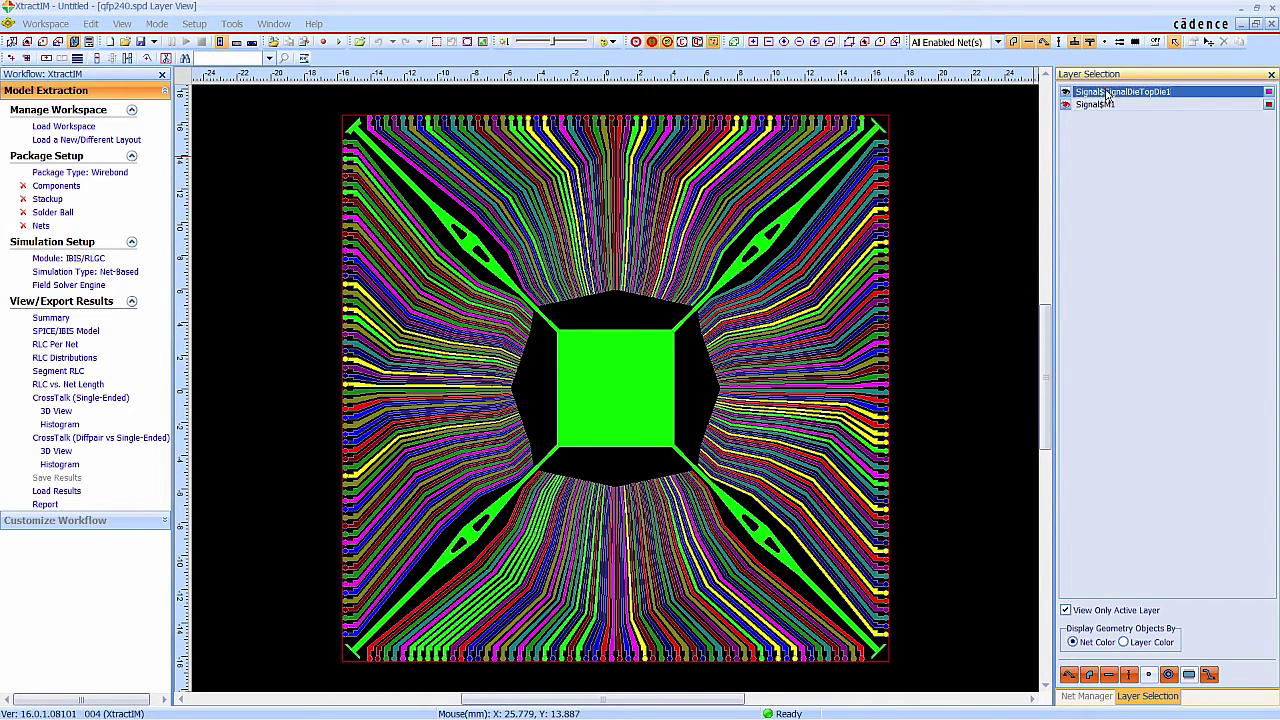
Review the list of nets in the imported layout, then return to the layer list.
click(1085, 696)
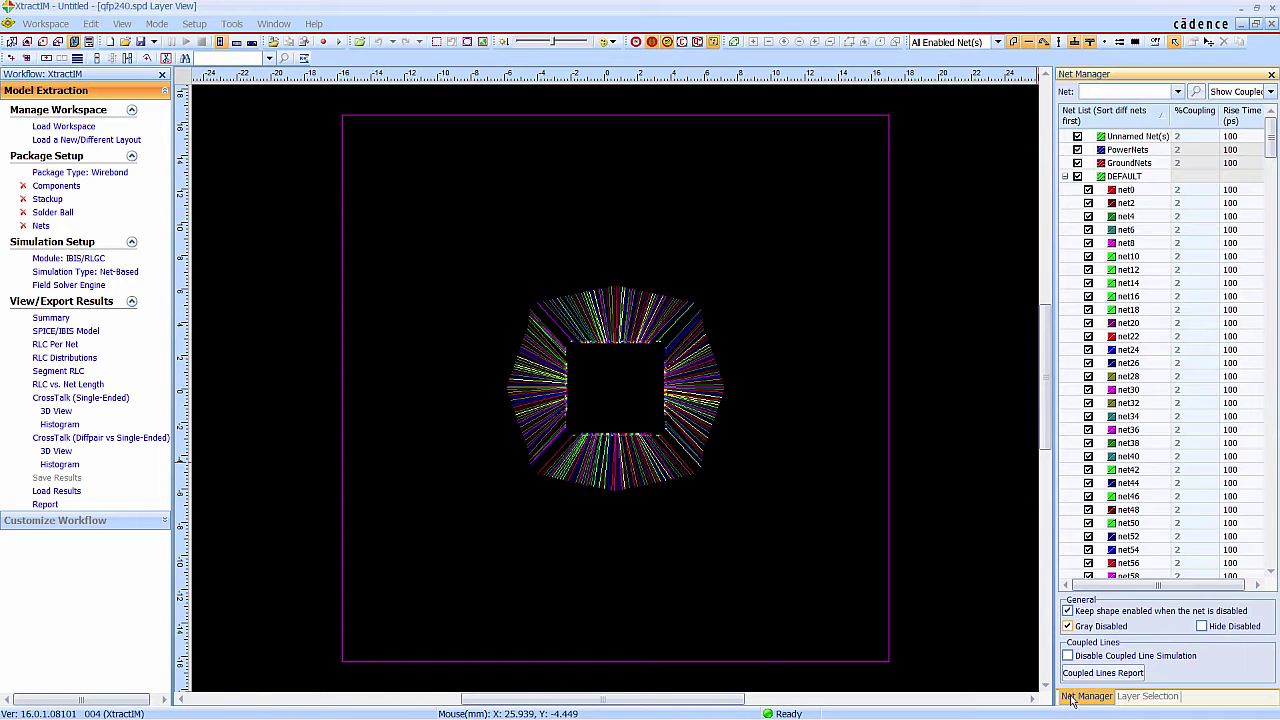
mouse_move(1270, 140)
mouse_down()
mouse_move(1270, 562)
mouse_move(1270, 140)
mouse_up()
click(1168, 697)
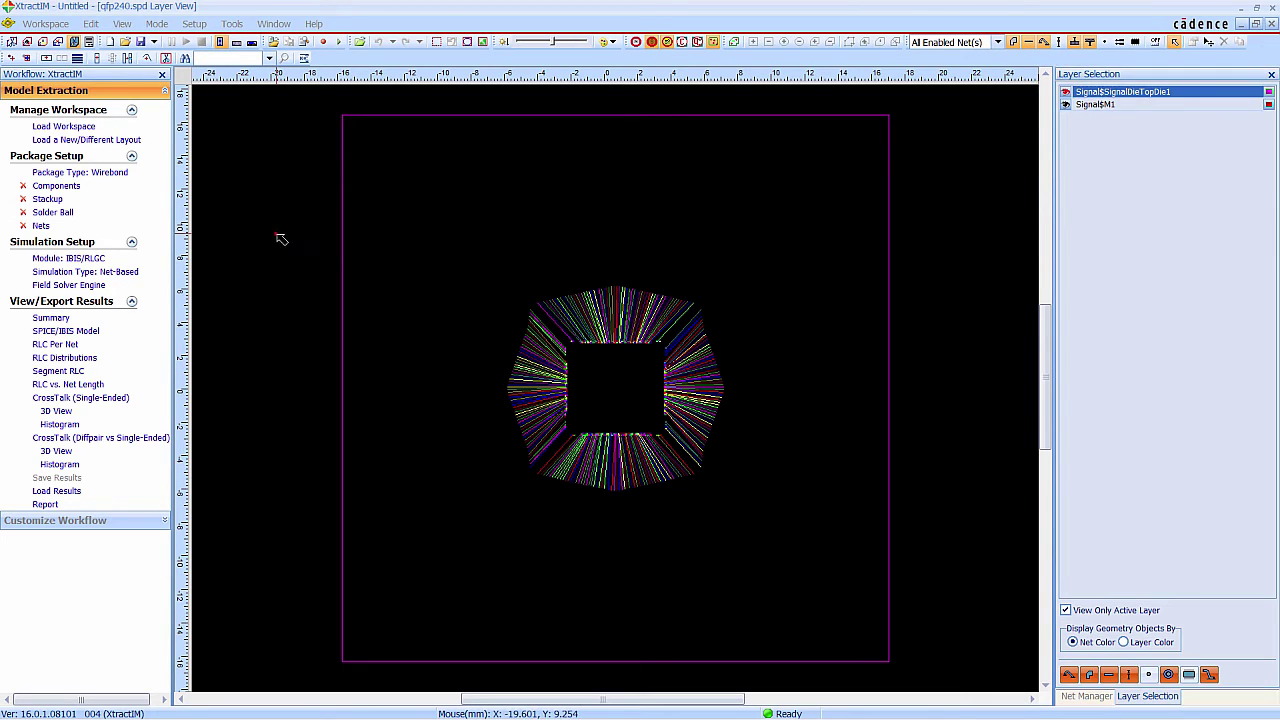
Set the package type to a single-die wirebond Leadframe with outer lead.
click(90, 173)
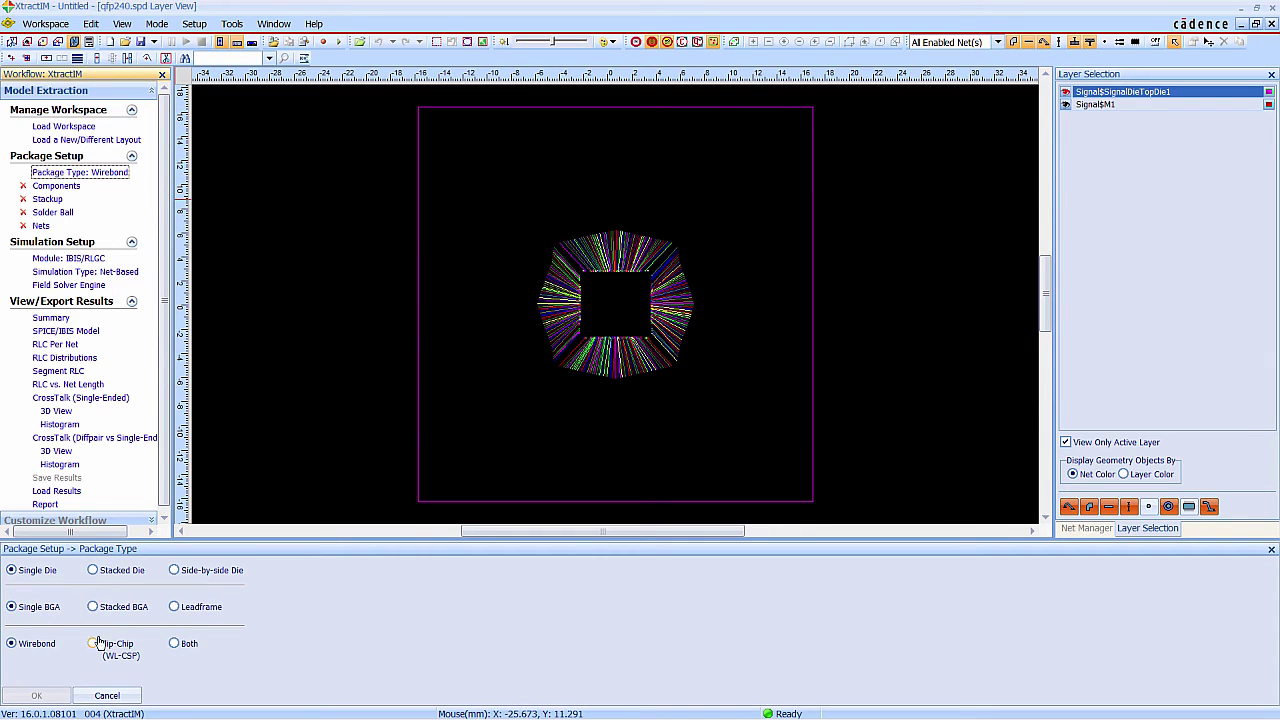
click(176, 607)
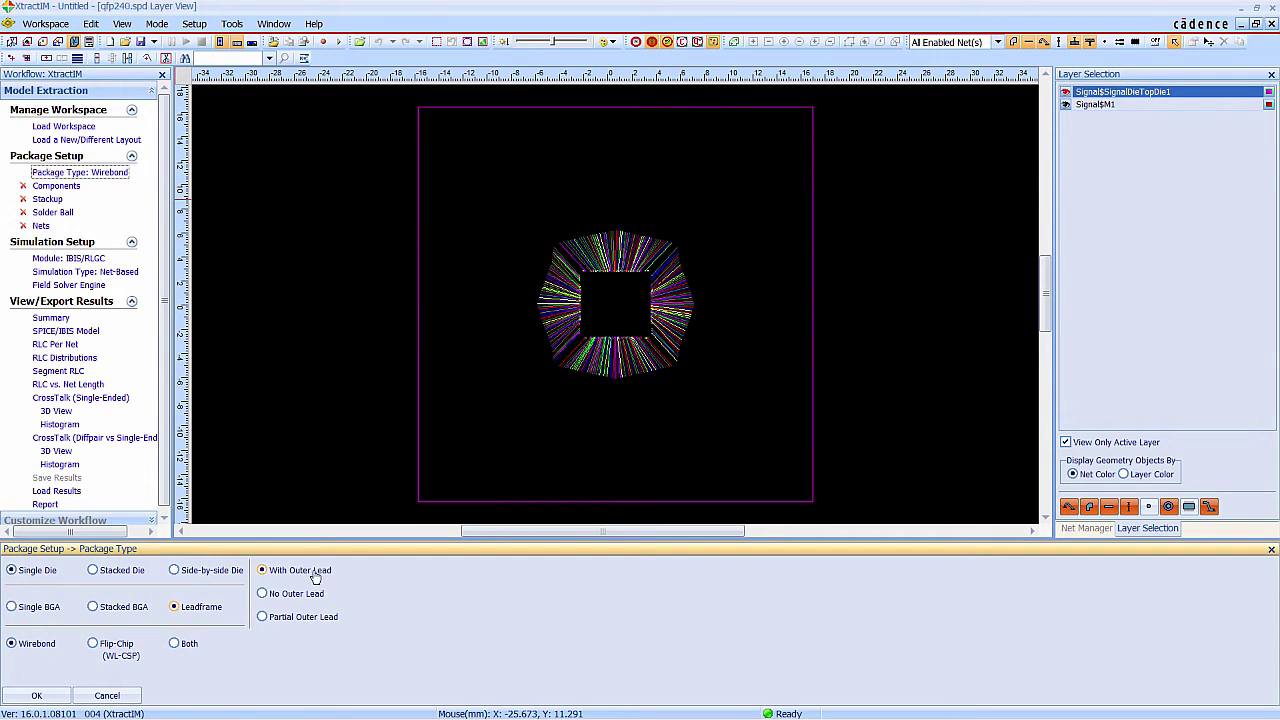
click(40, 695)
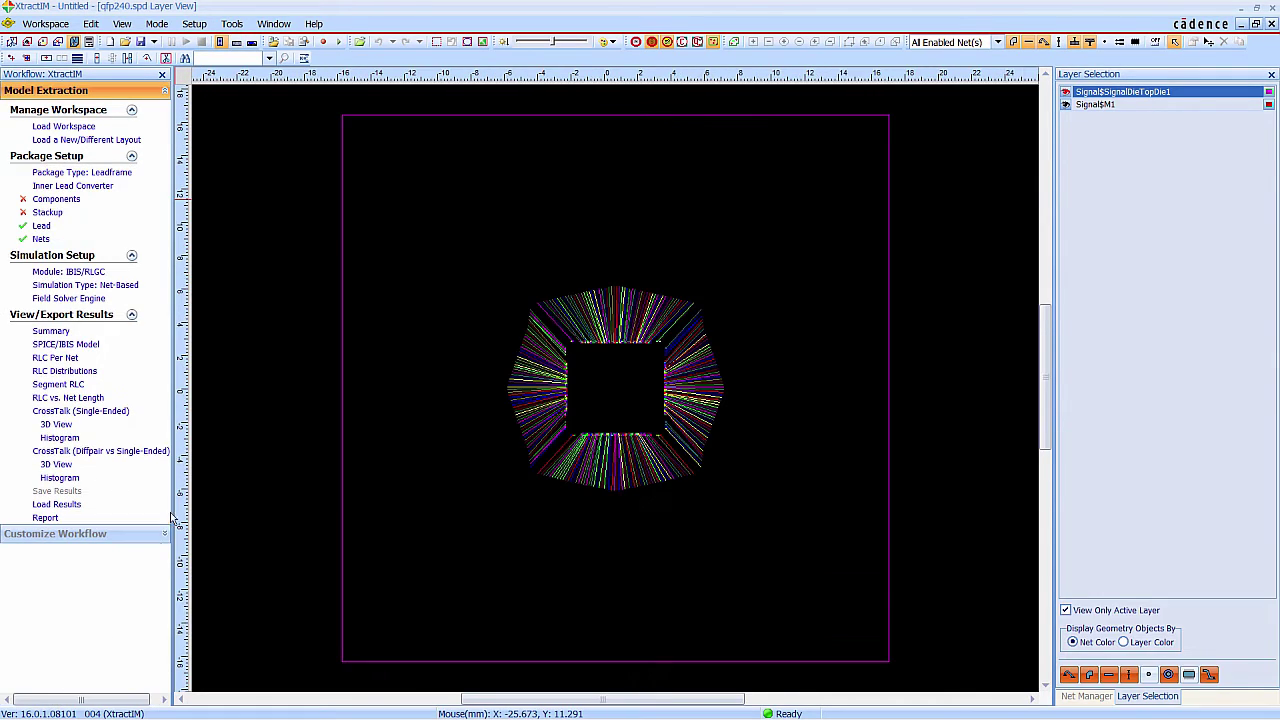
Assign component Die1 as the die and component BGA as the board.
click(53, 203)
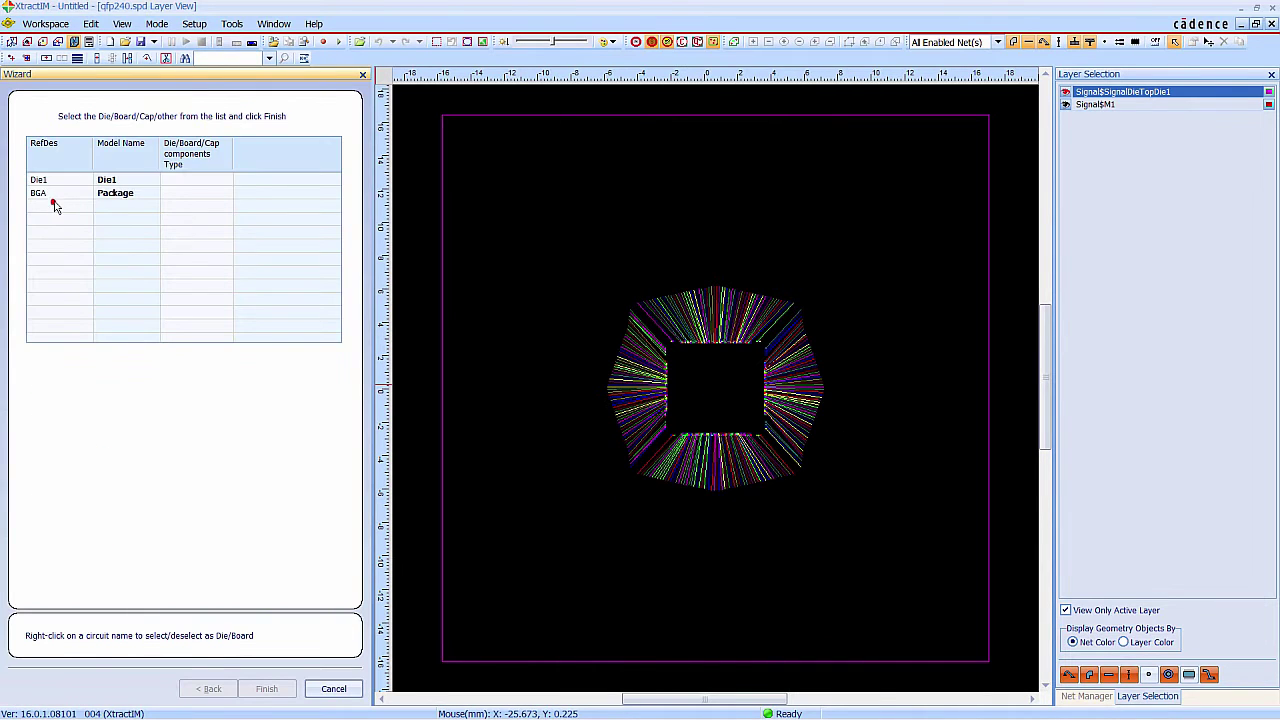
click(185, 182)
right_click(185, 181)
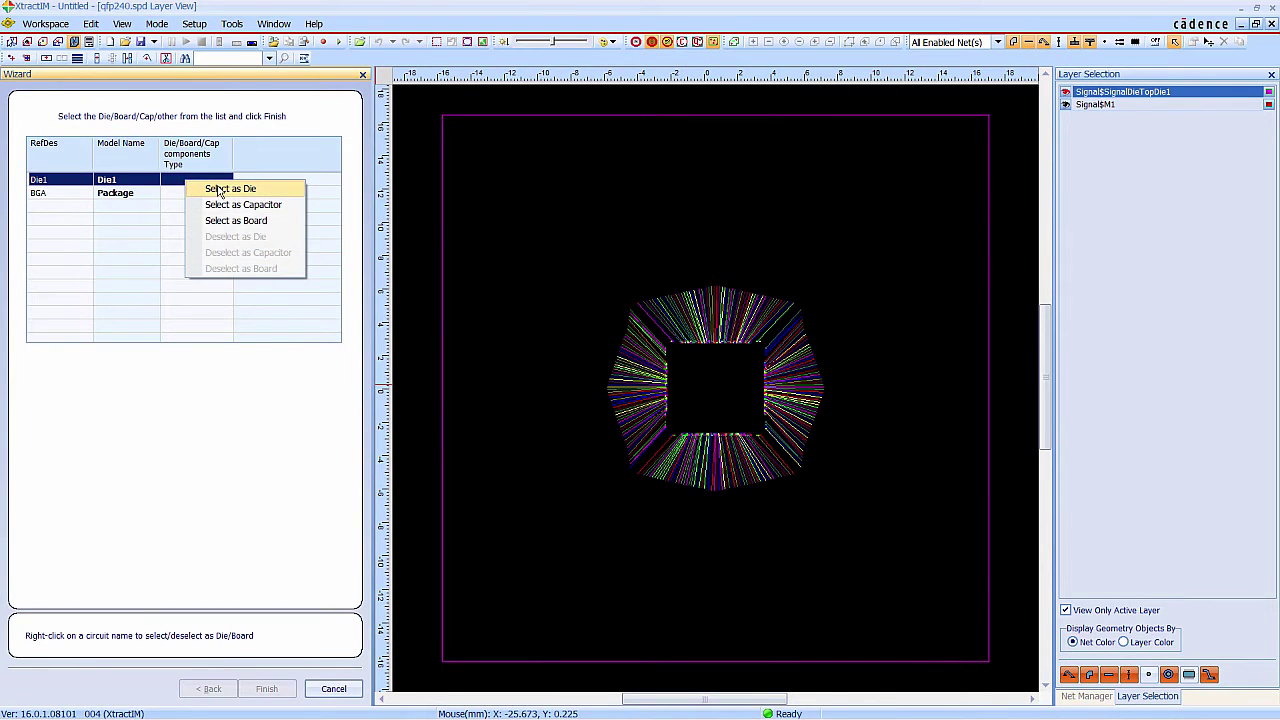
click(219, 190)
right_click(186, 194)
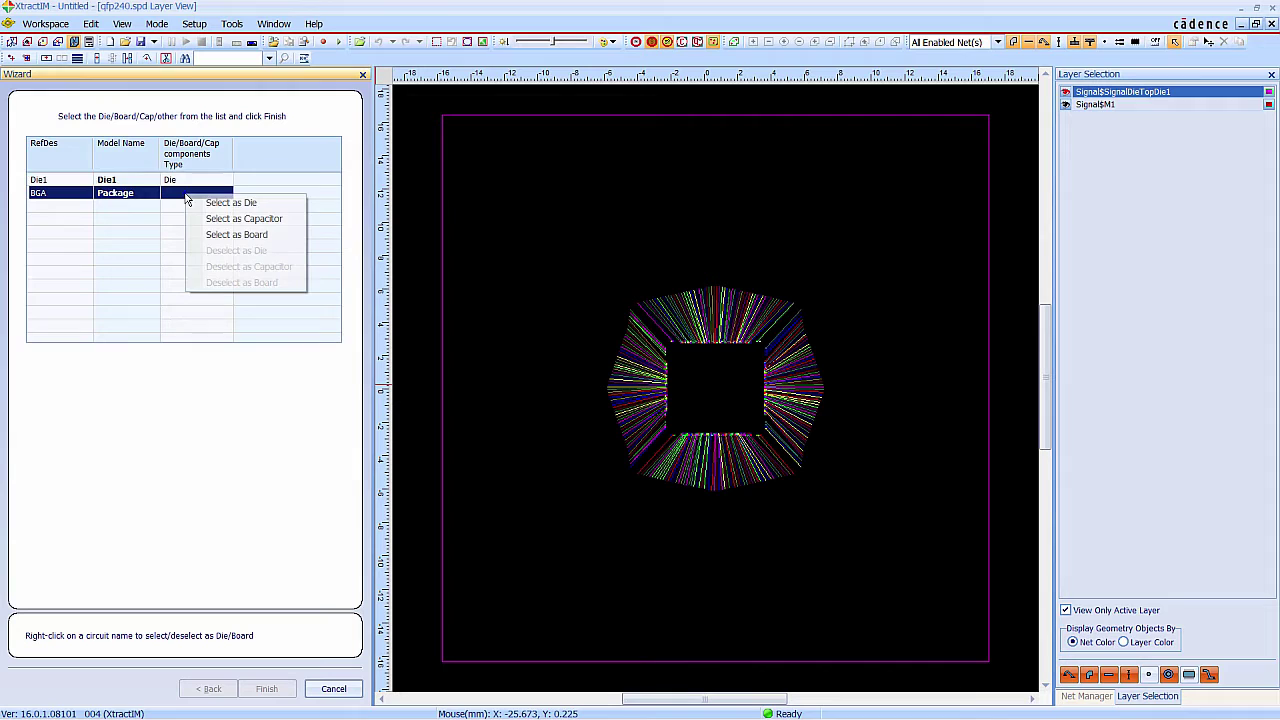
click(231, 240)
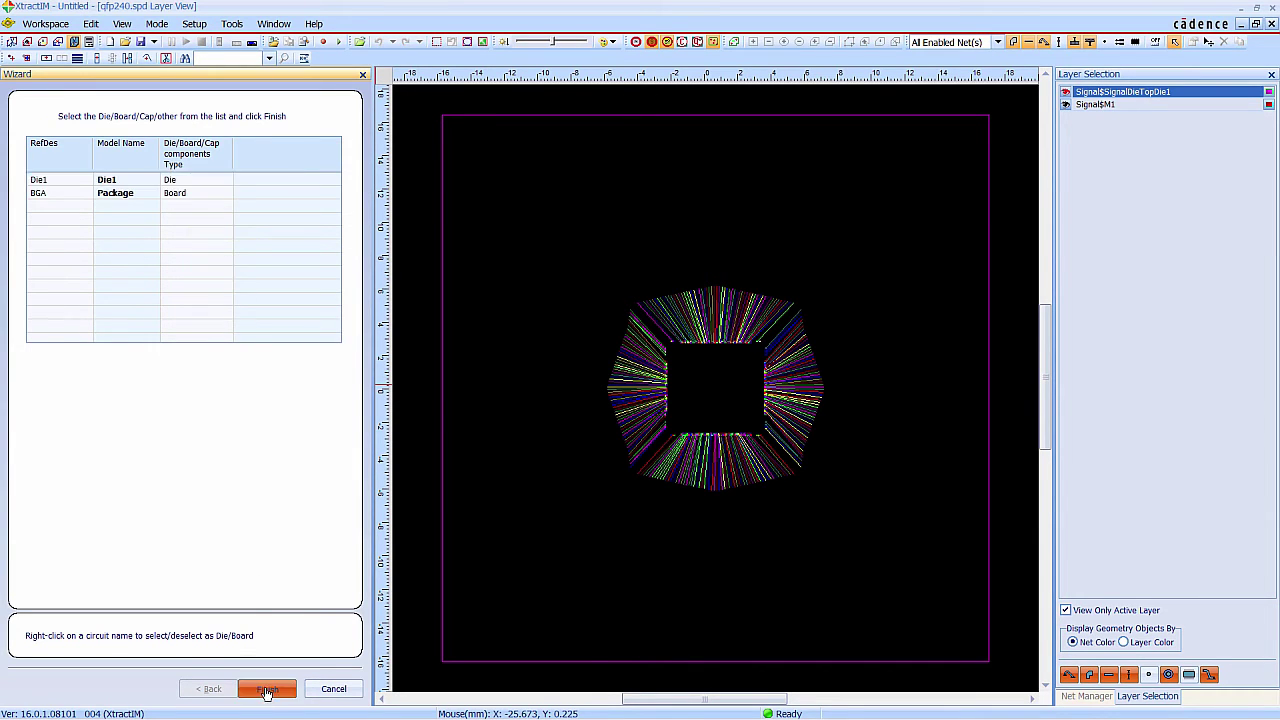
click(265, 688)
Insert a leadframe medium layer with Signal01 and Medium01 layers for BGA under Signal$M1 in the stackup.
click(47, 212)
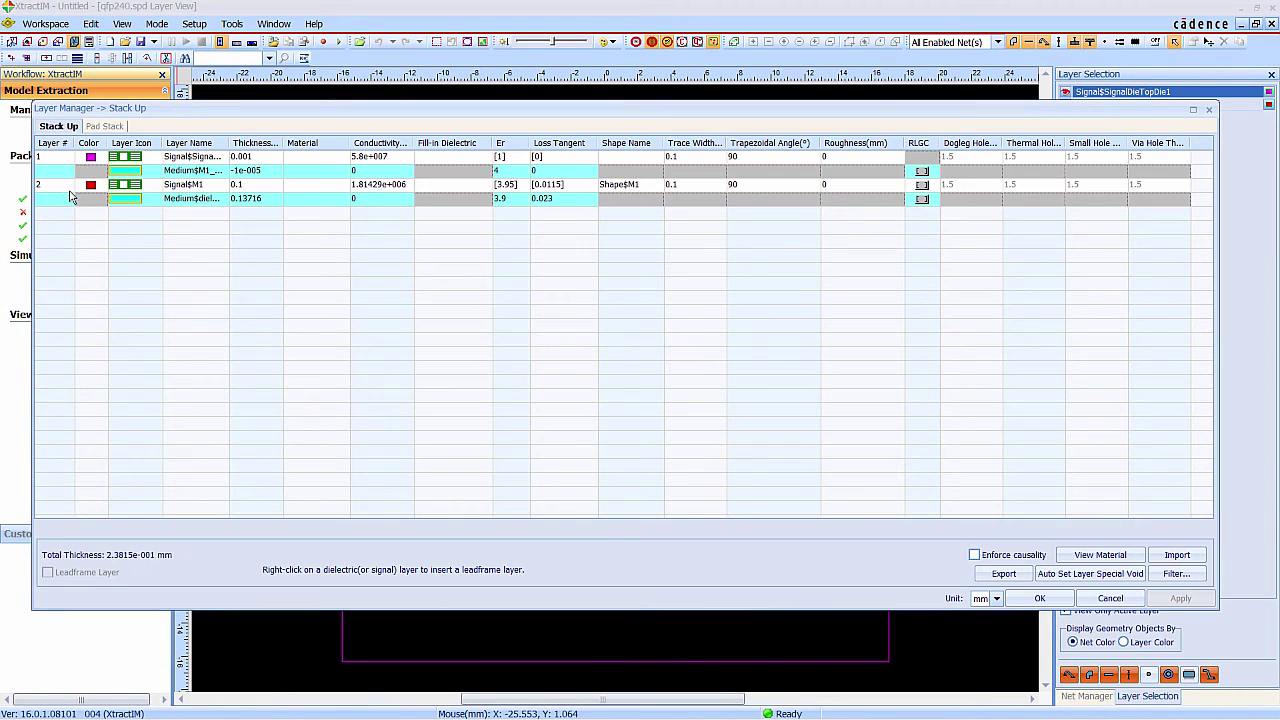
right_click(52, 191)
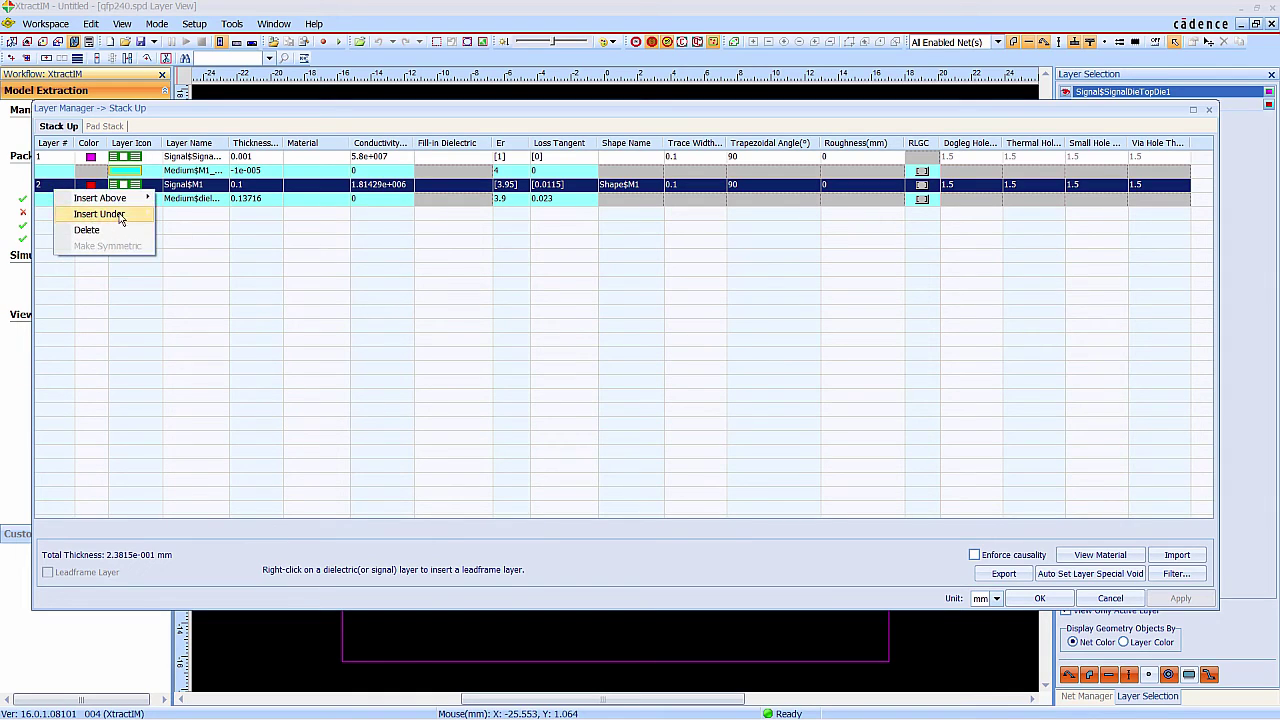
mouse_move(115, 214)
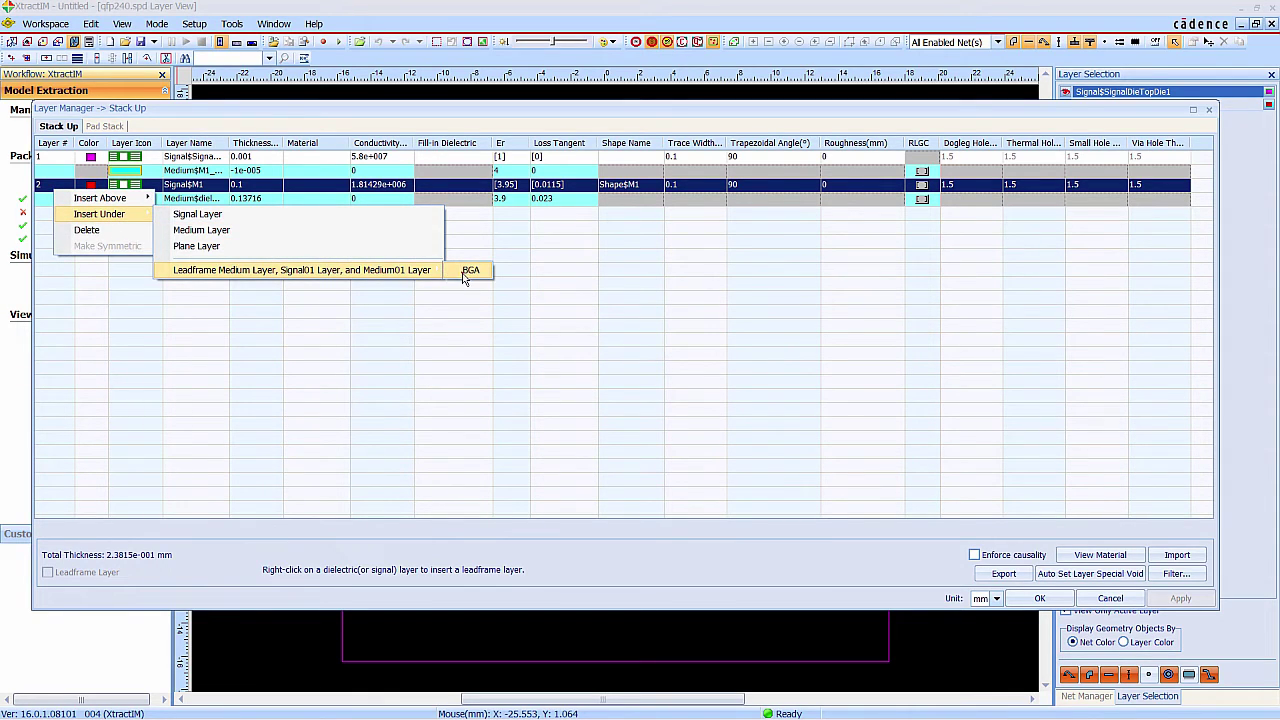
click(468, 270)
Set the stackup thicknesses to 0.005 mm for Signal$SignalDieTopDie1 and Signal01, and 0.15 mm for the medium layers directly above and below Signal$M1.
click(258, 157)
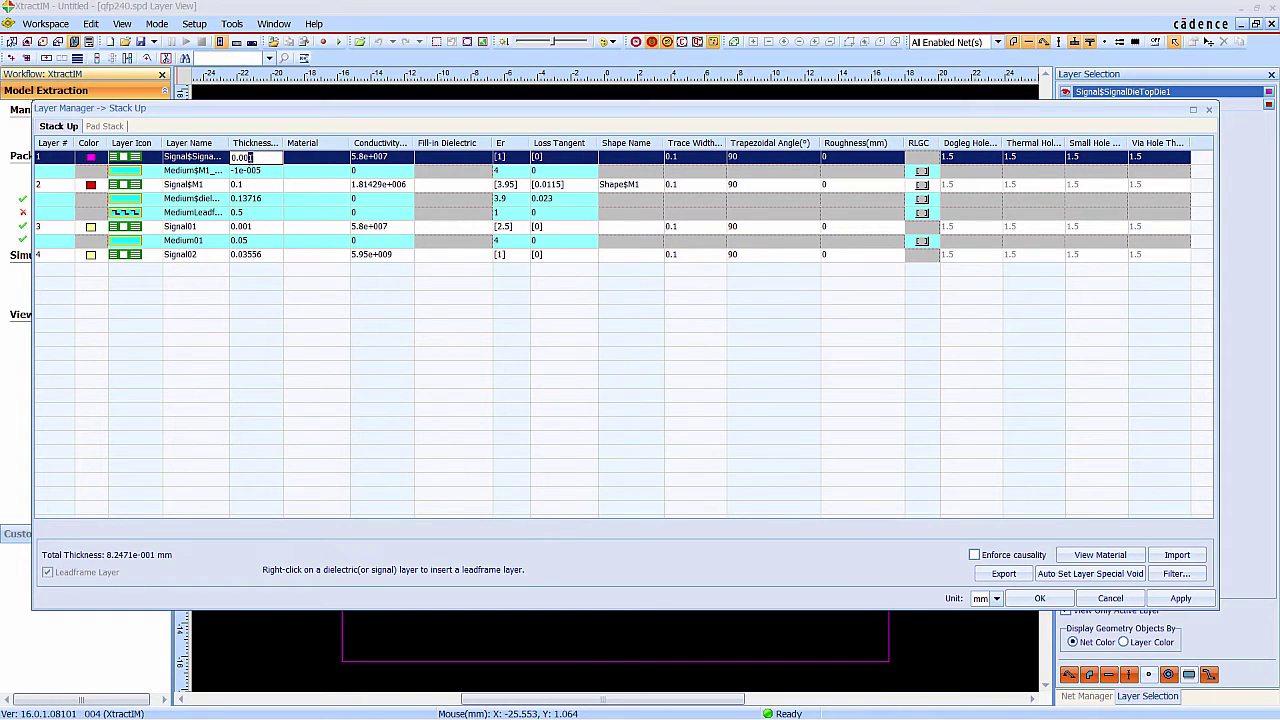
click(267, 172)
double_click(267, 171)
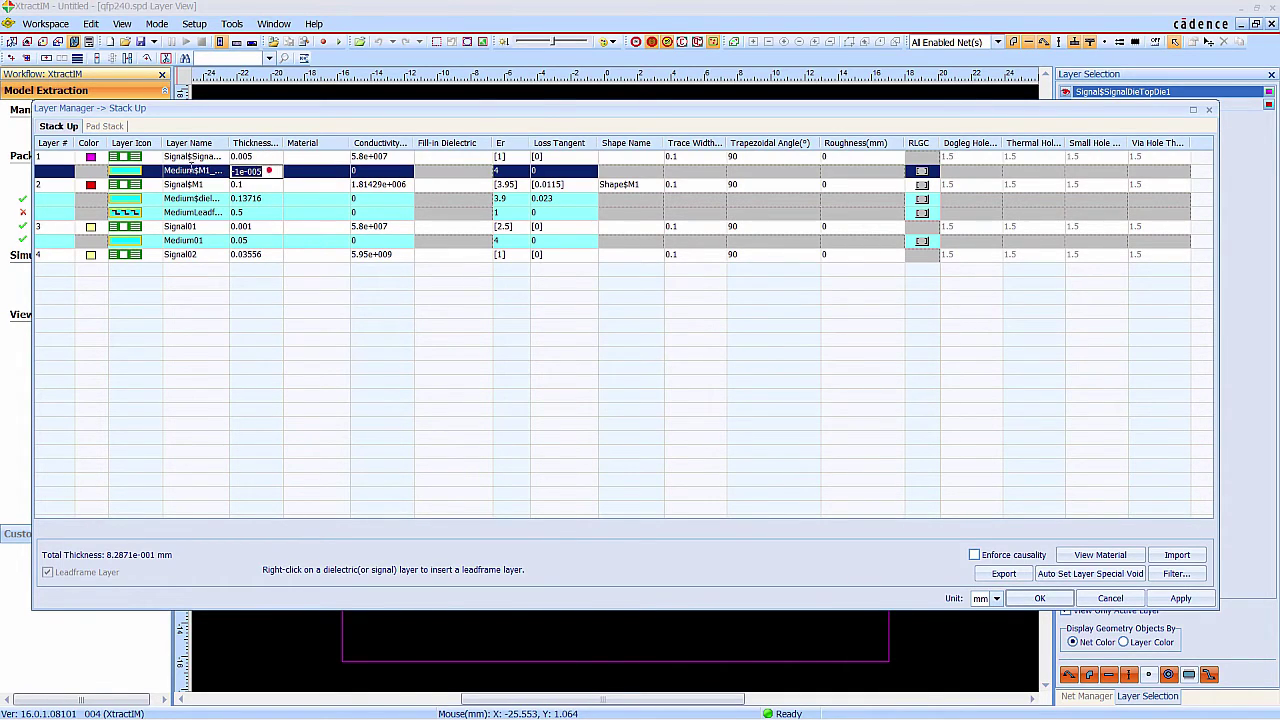
text(0.15)
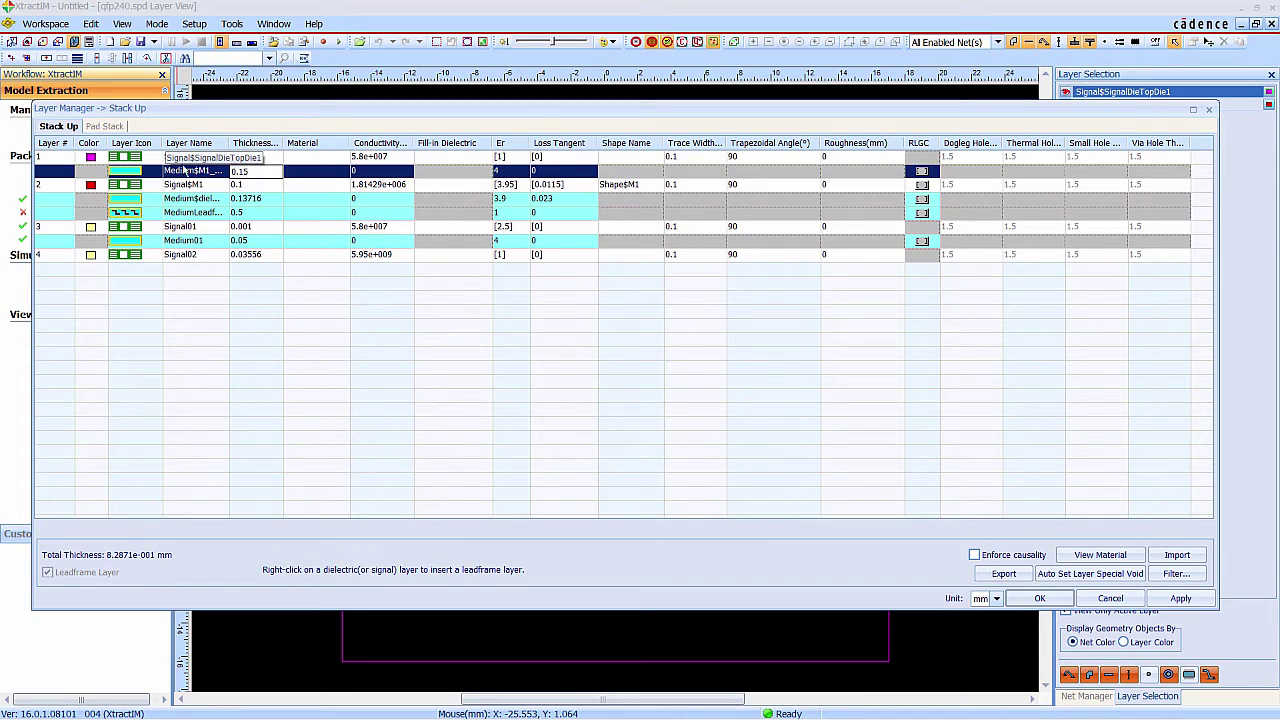
click(240, 188)
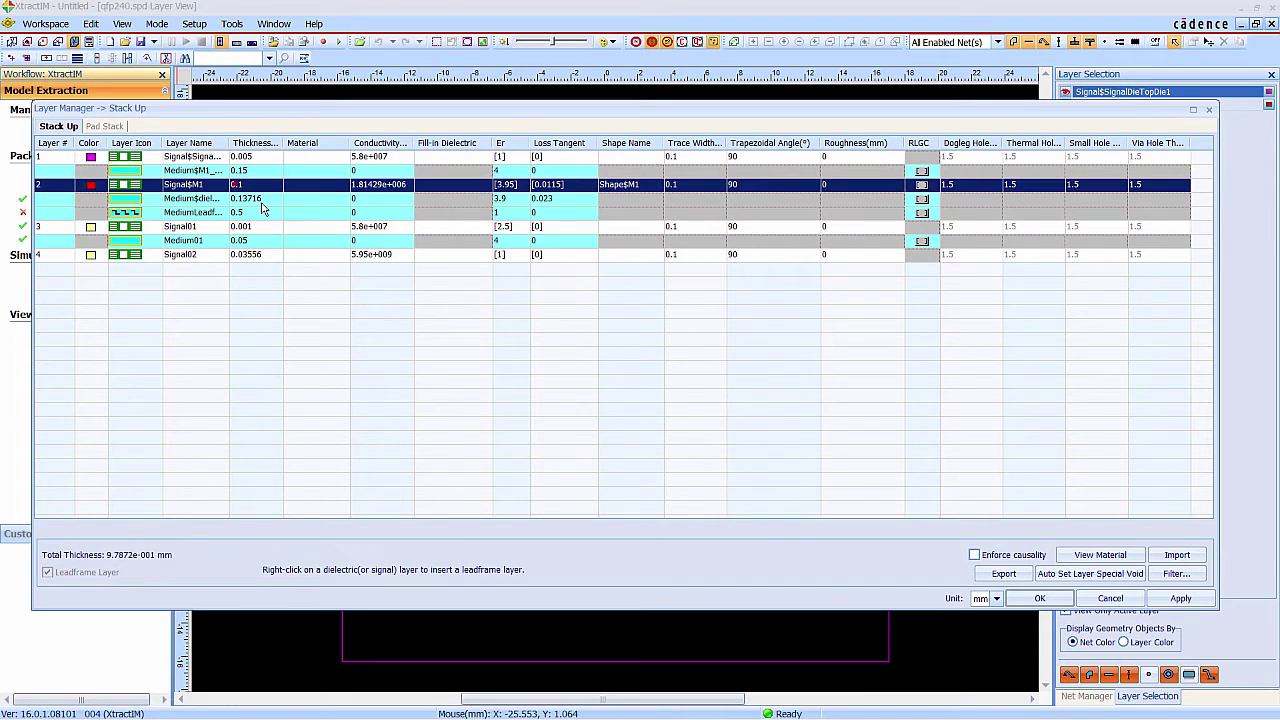
click(261, 199)
drag(261, 199, 244, 199)
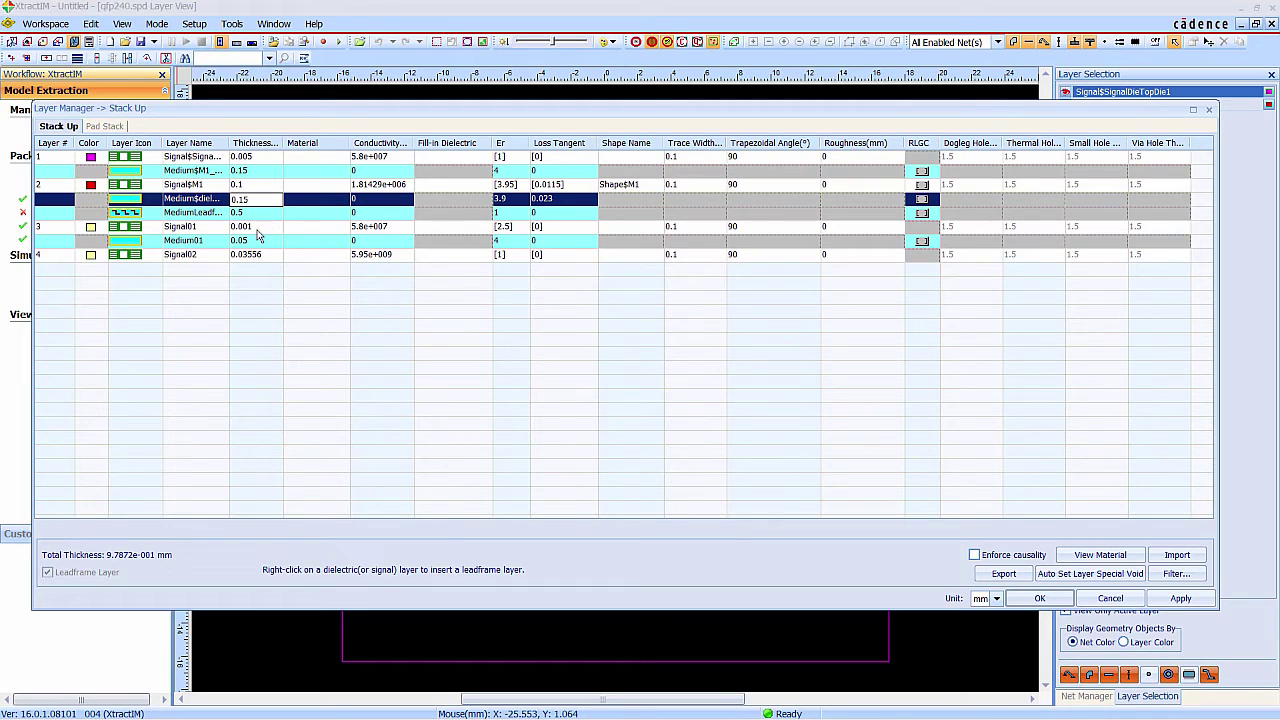
click(257, 228)
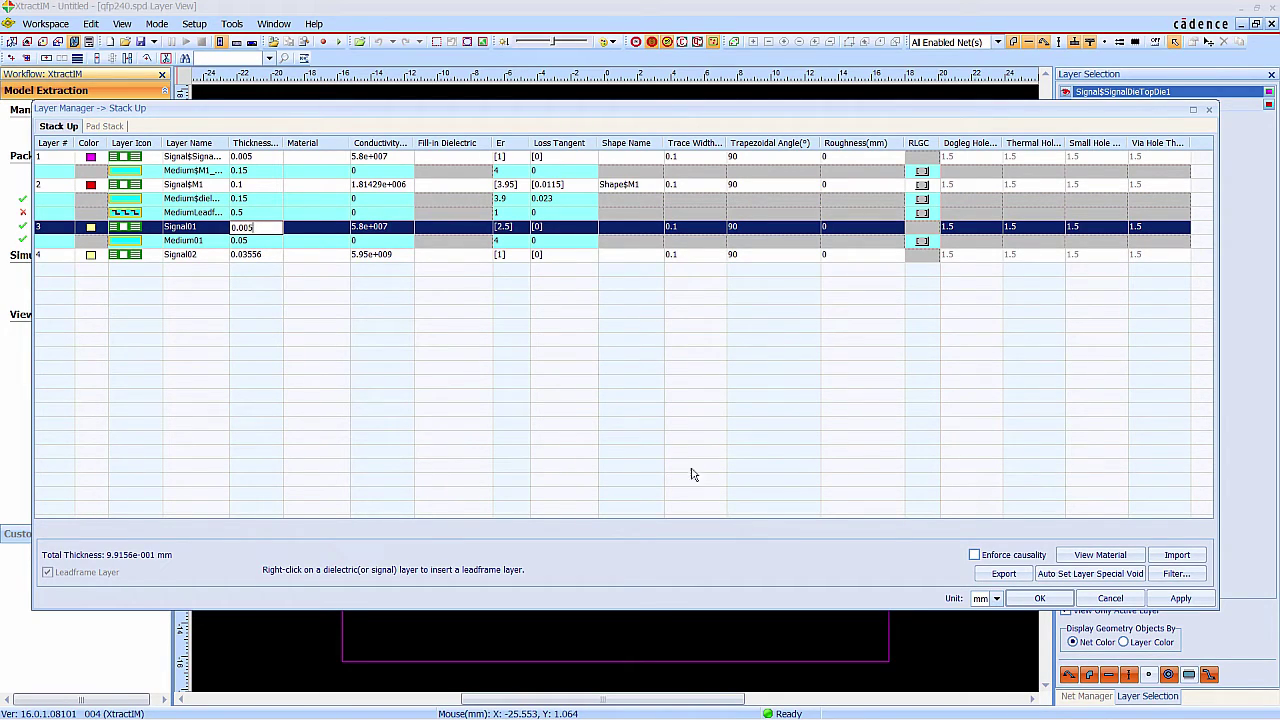
click(1037, 598)
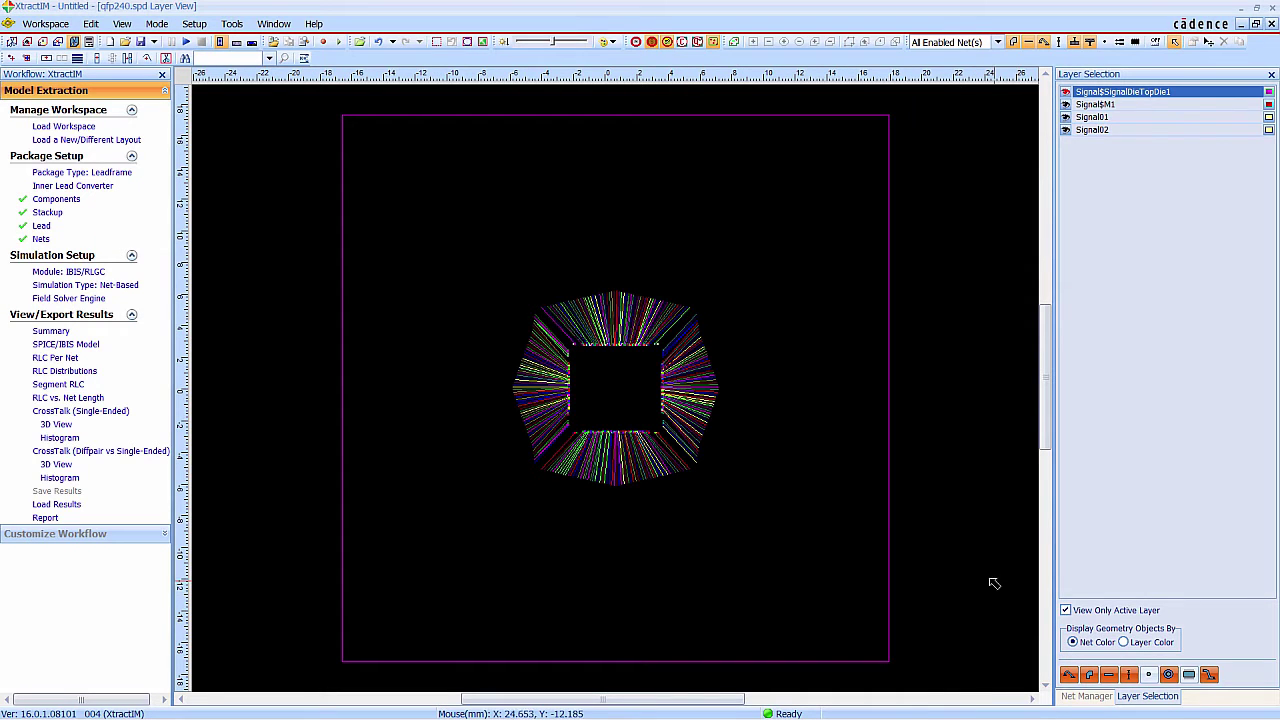
Set the outer lead's thickness T to 0.1 mm and edit its length Lu.
click(41, 226)
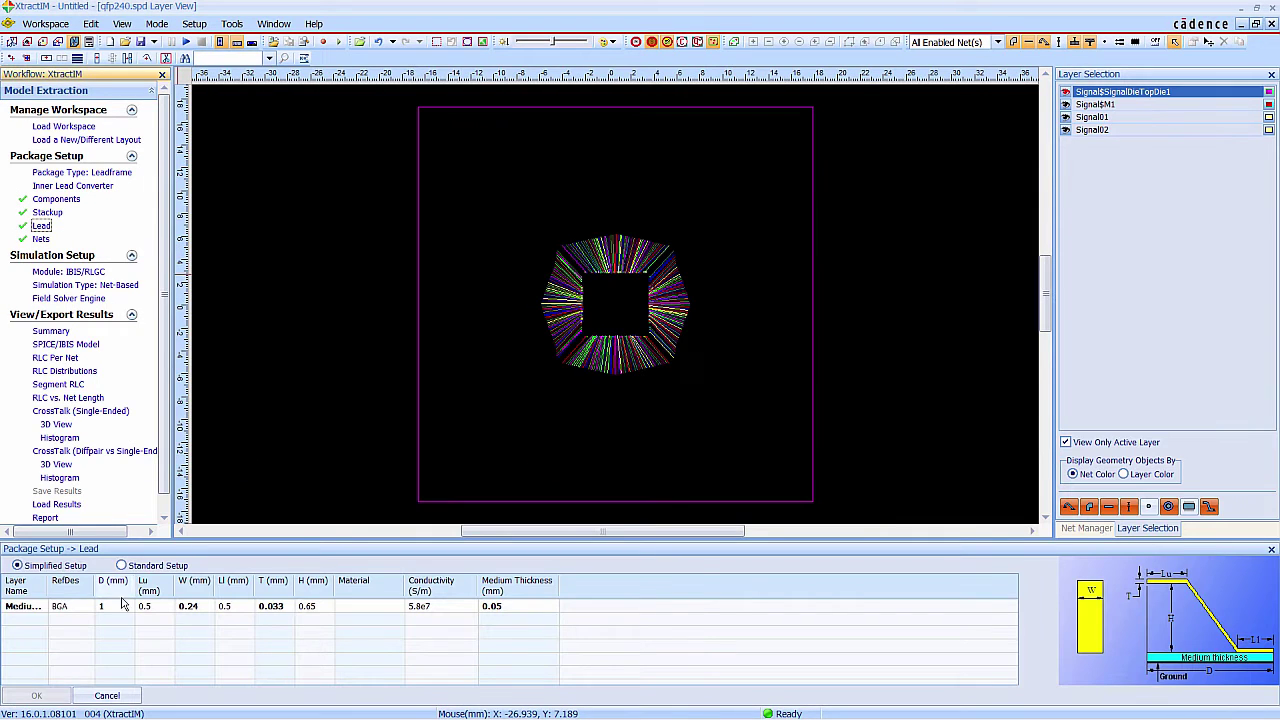
double_click(276, 606)
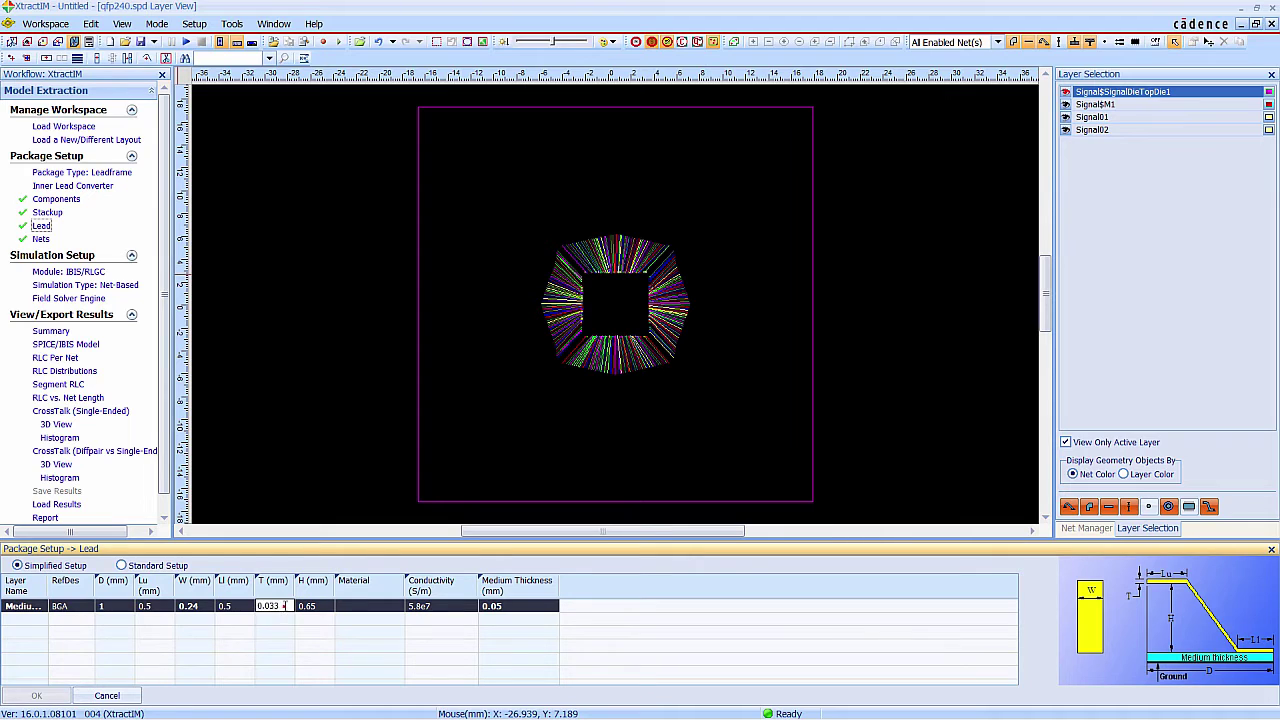
text(0.1)
double_click(148, 606)
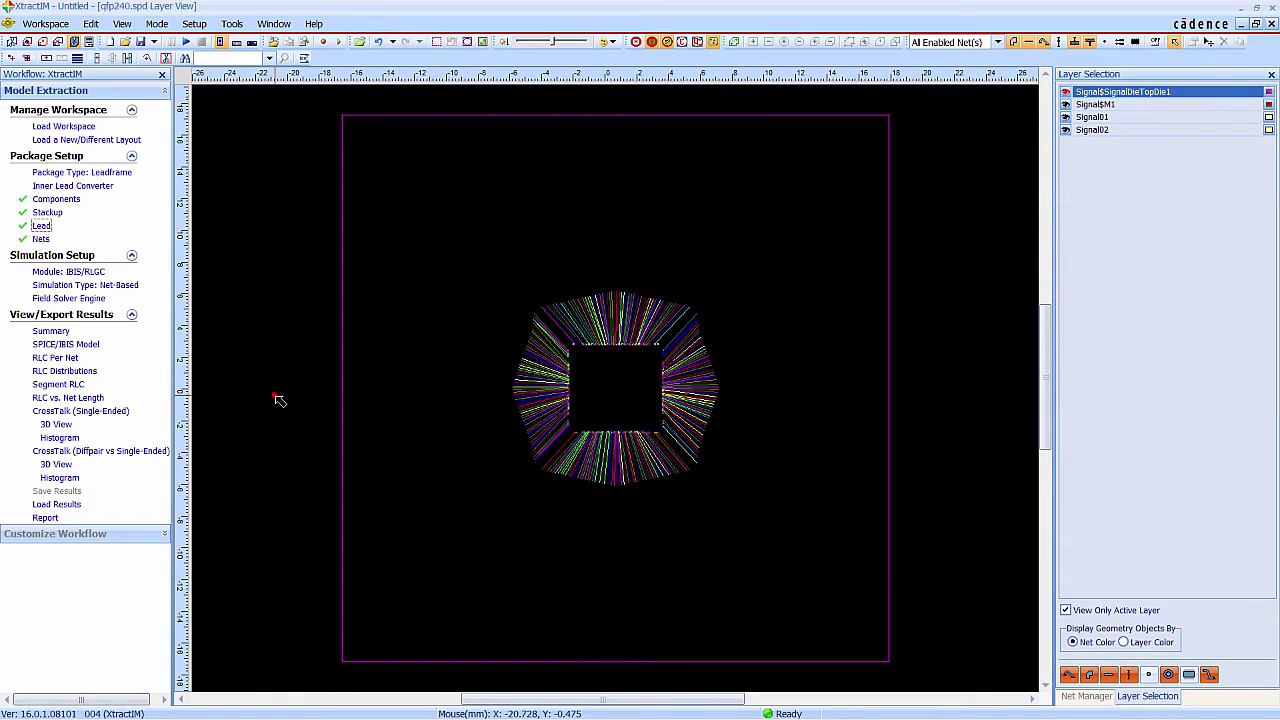
Set the diameter of the high wirebond model to 0.02 mm and edit the diameter of the low model.
click(90, 23)
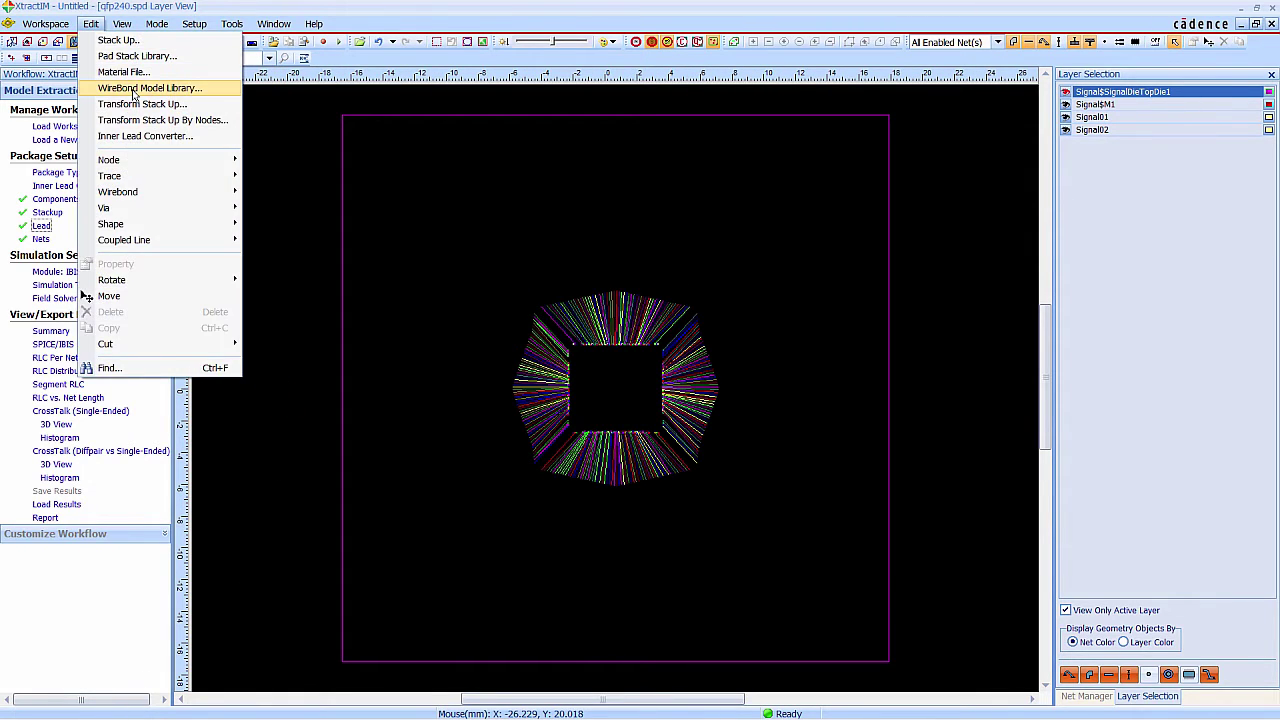
click(134, 90)
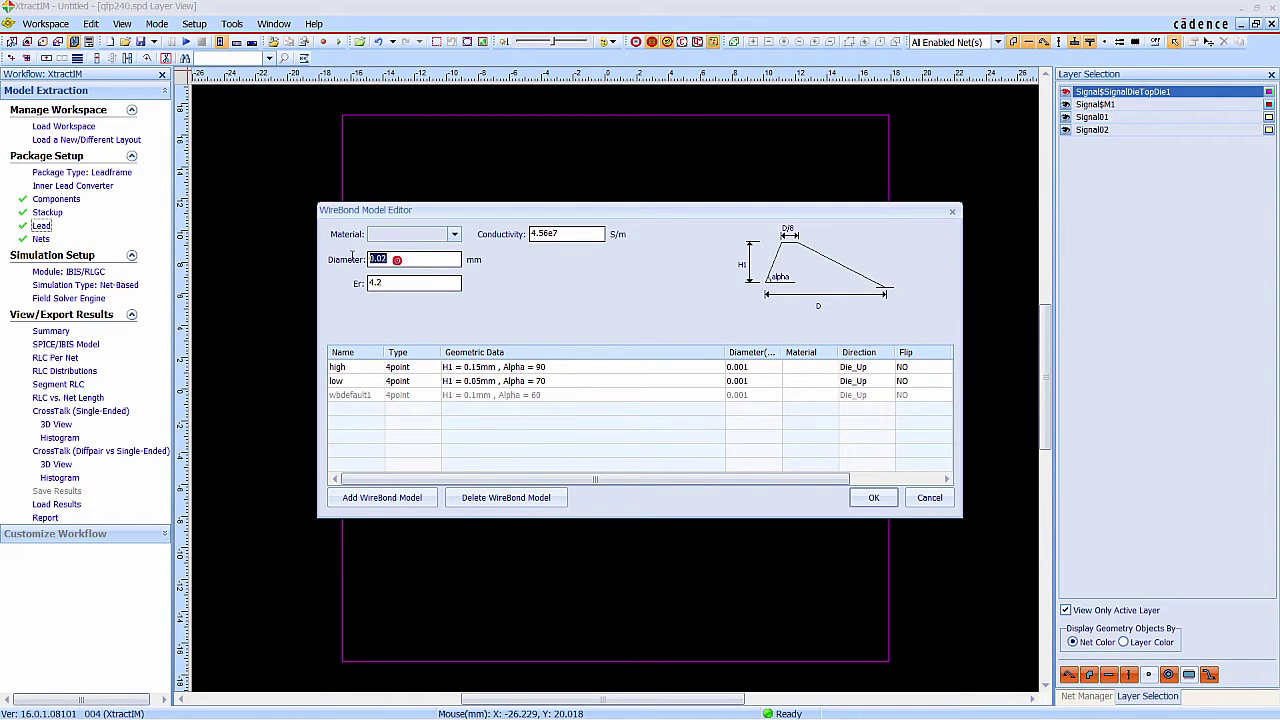
click(747, 372)
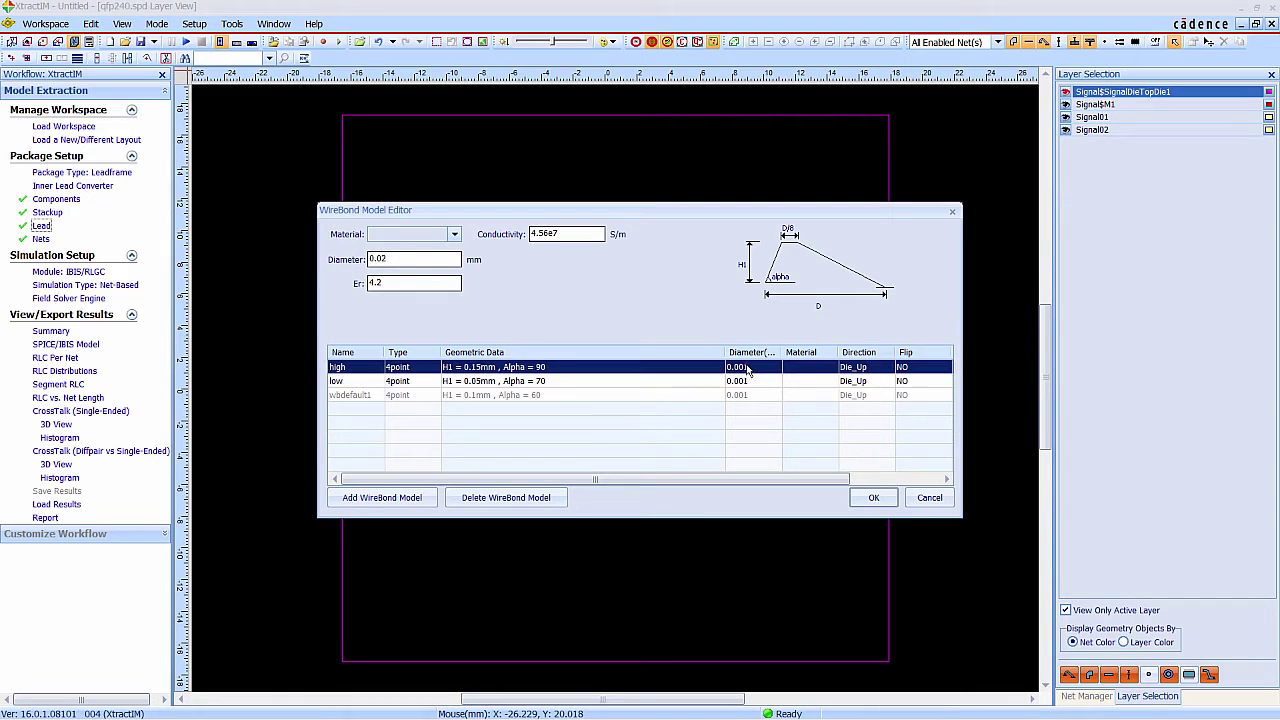
click(752, 367)
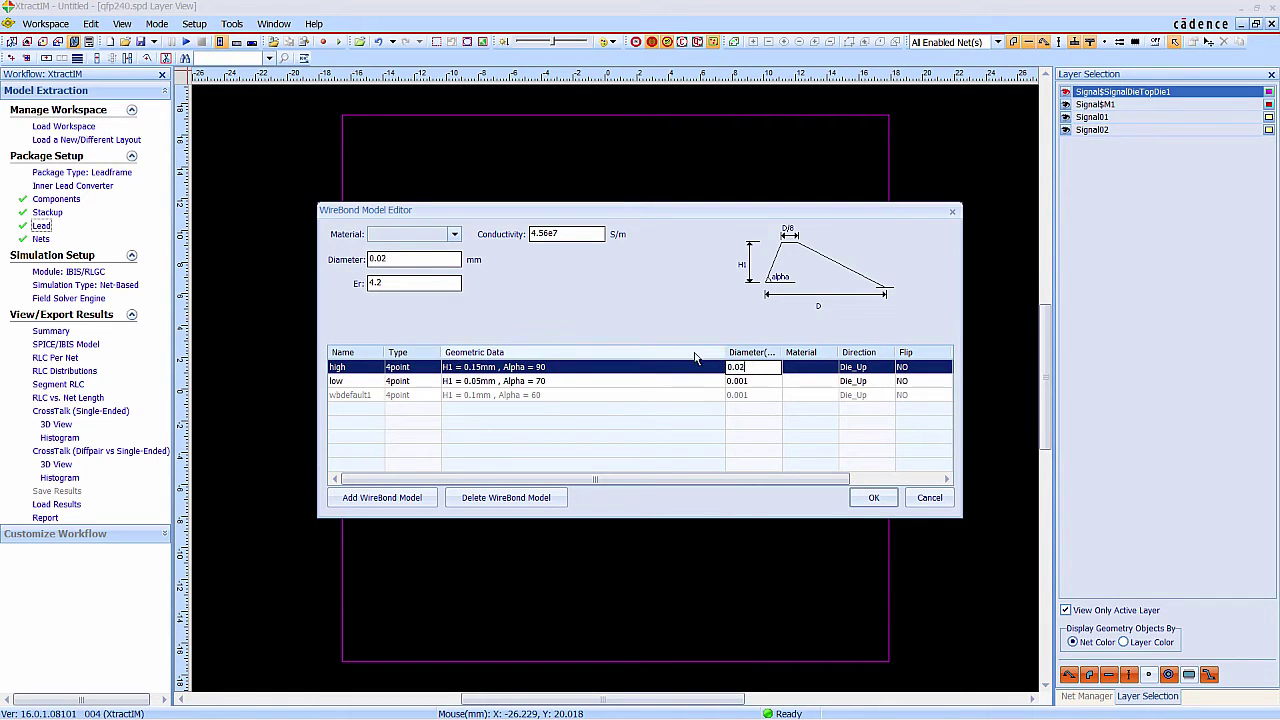
click(745, 381)
click(757, 381)
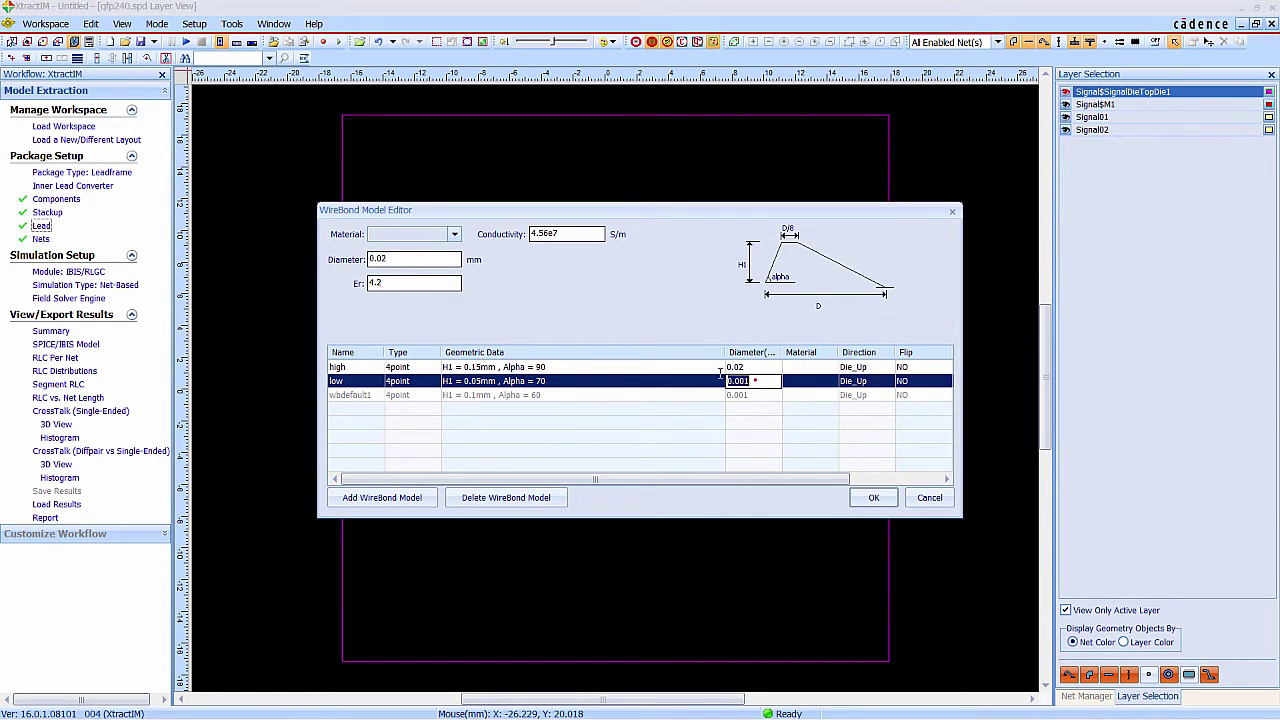
click(873, 497)
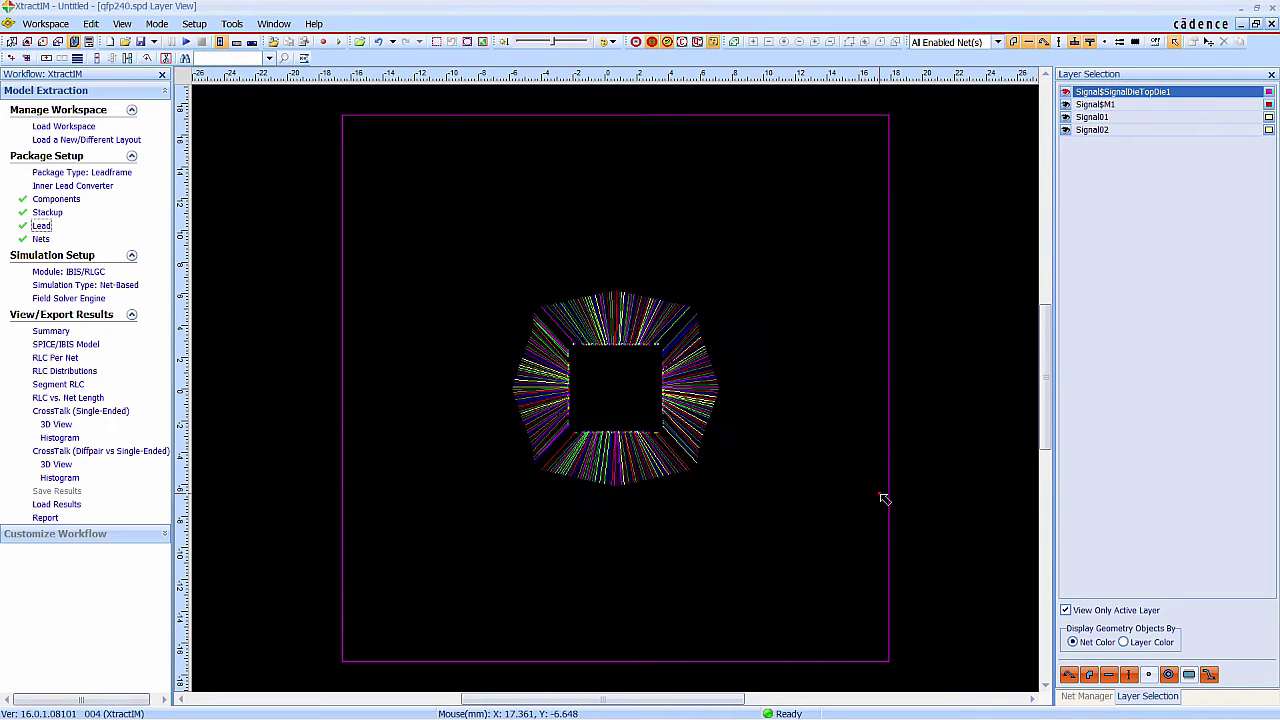
Inspect the leadframe, outer leads and wirebonds in the full 3D view, then close that view.
click(121, 23)
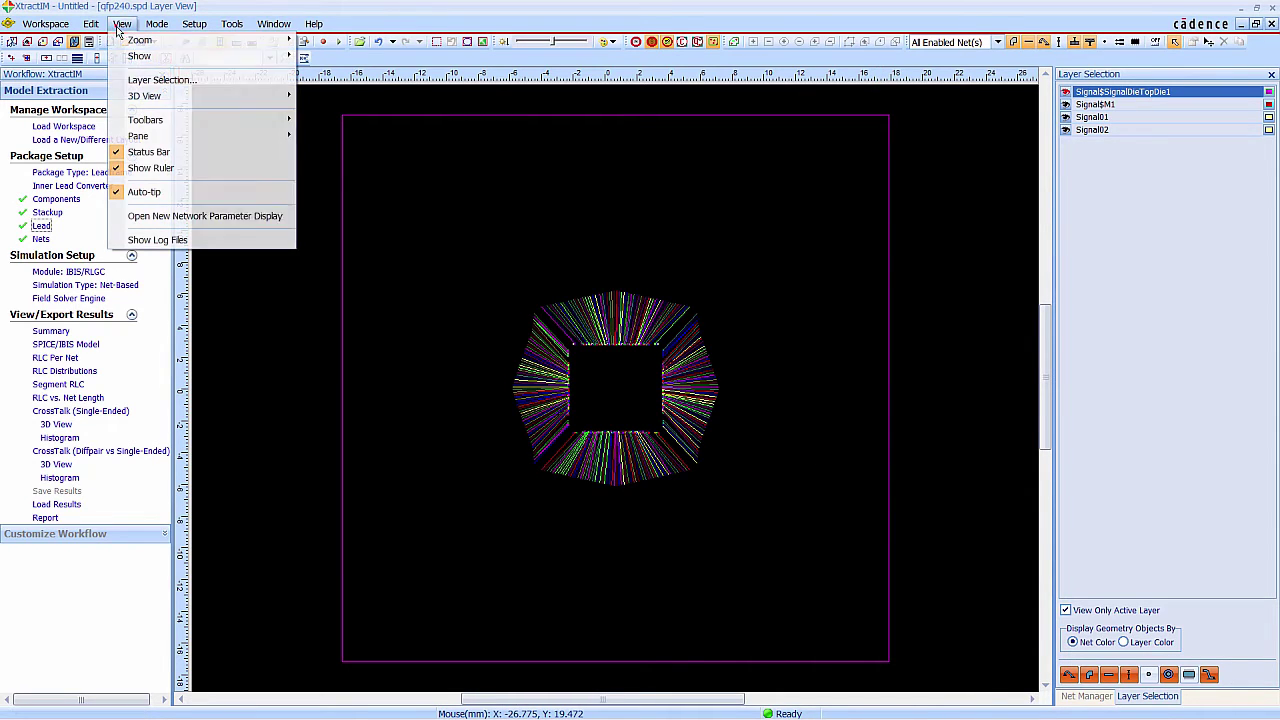
mouse_move(167, 100)
click(330, 97)
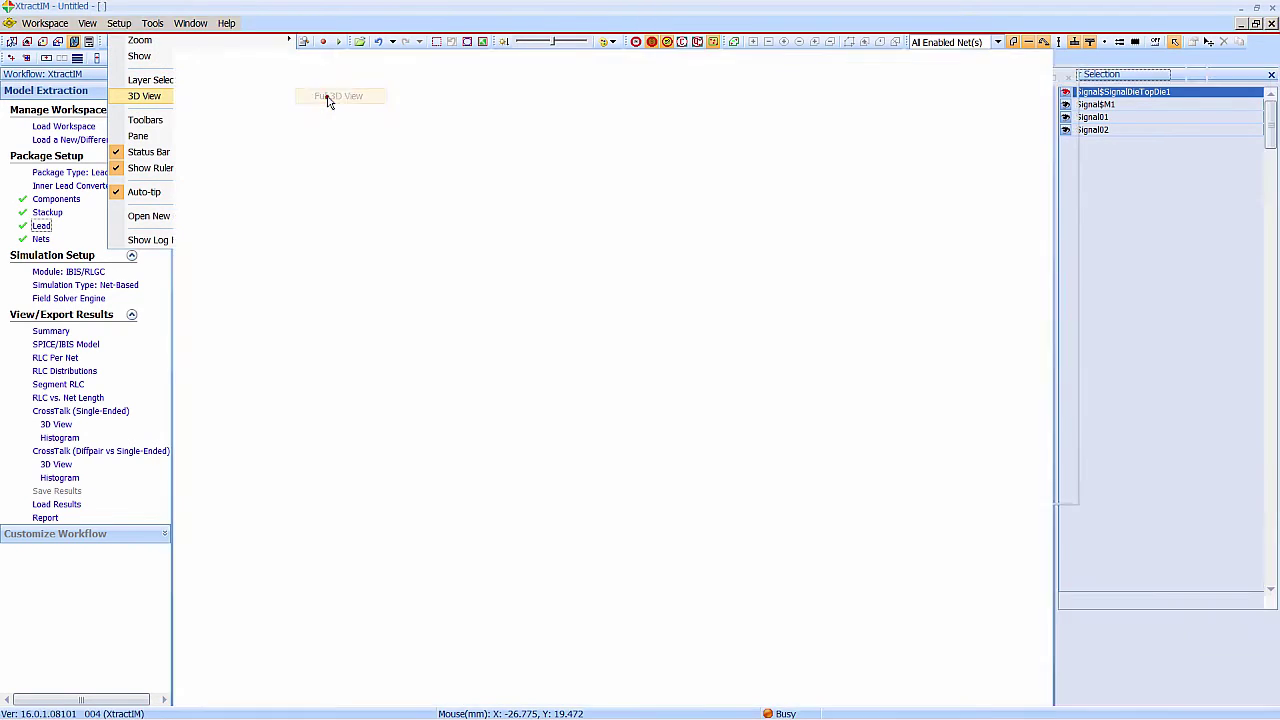
scroll(724, 557, up, 3)
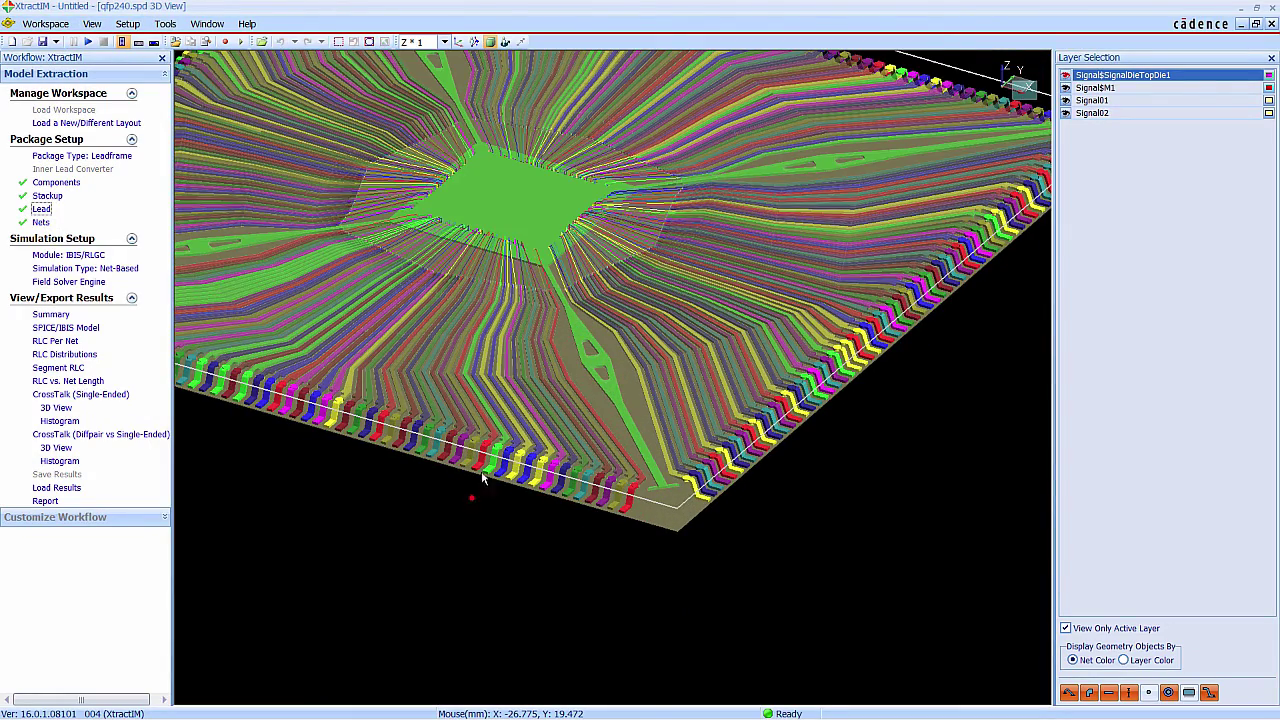
middle_drag(482, 473, 501, 471)
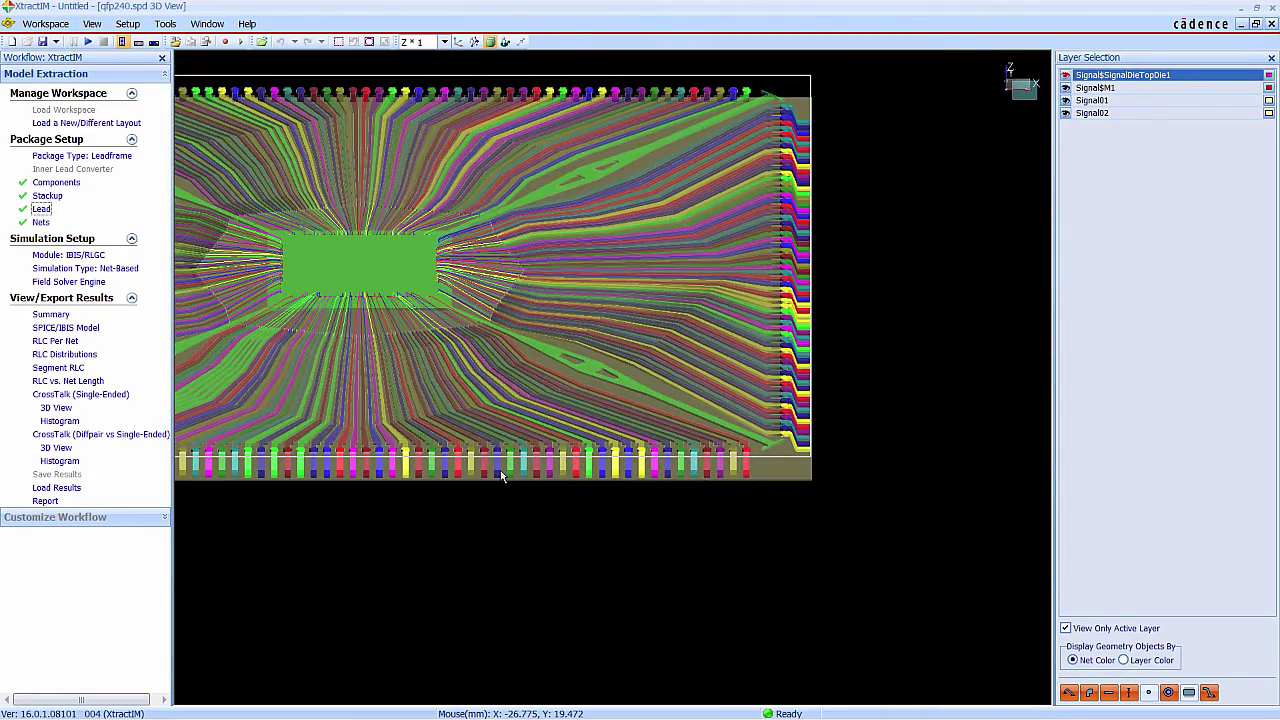
click(1270, 24)
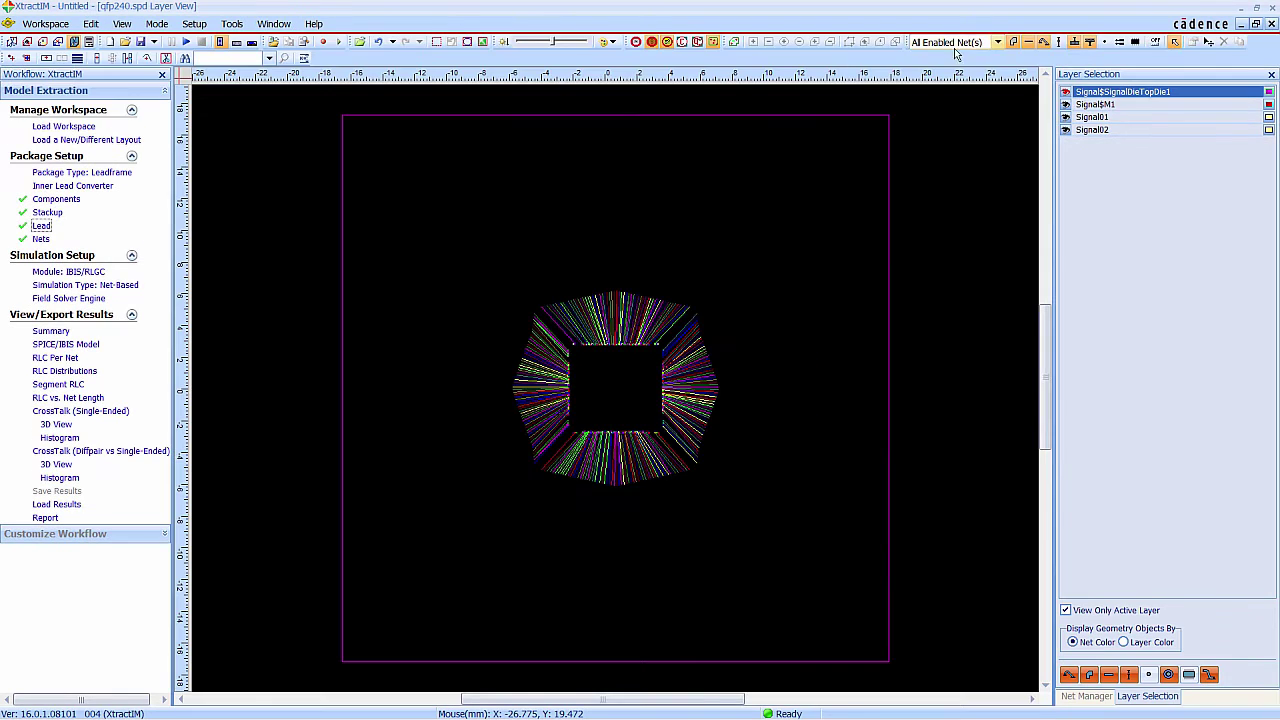
Save the workspace as qfp240 in the demo_case folder, keeping Error Checking as the layout saving option.
click(141, 42)
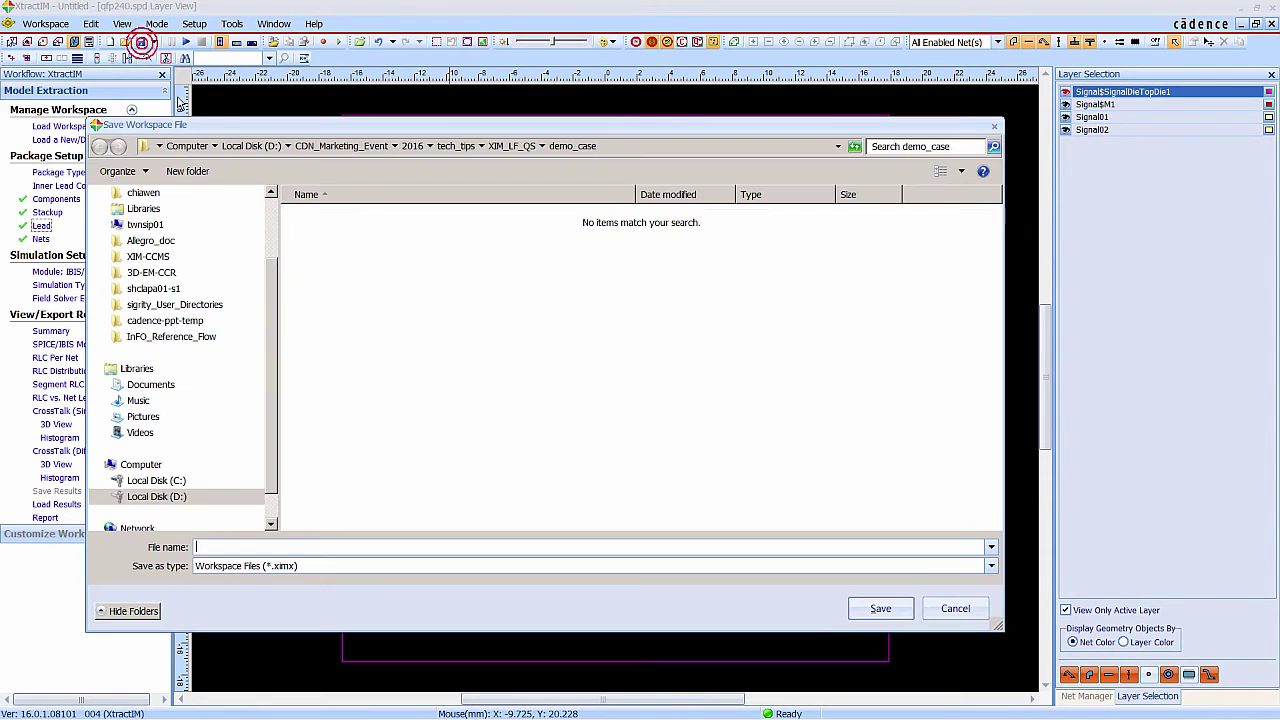
text(qfp)
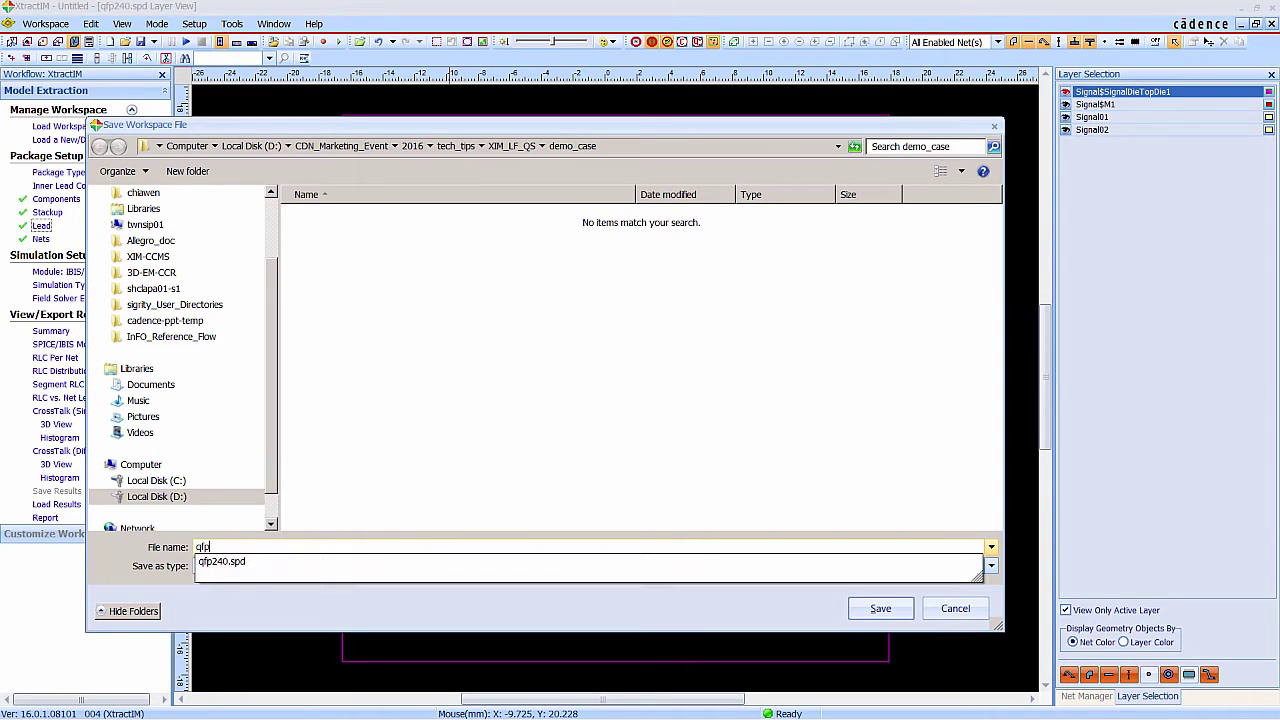
text(240)
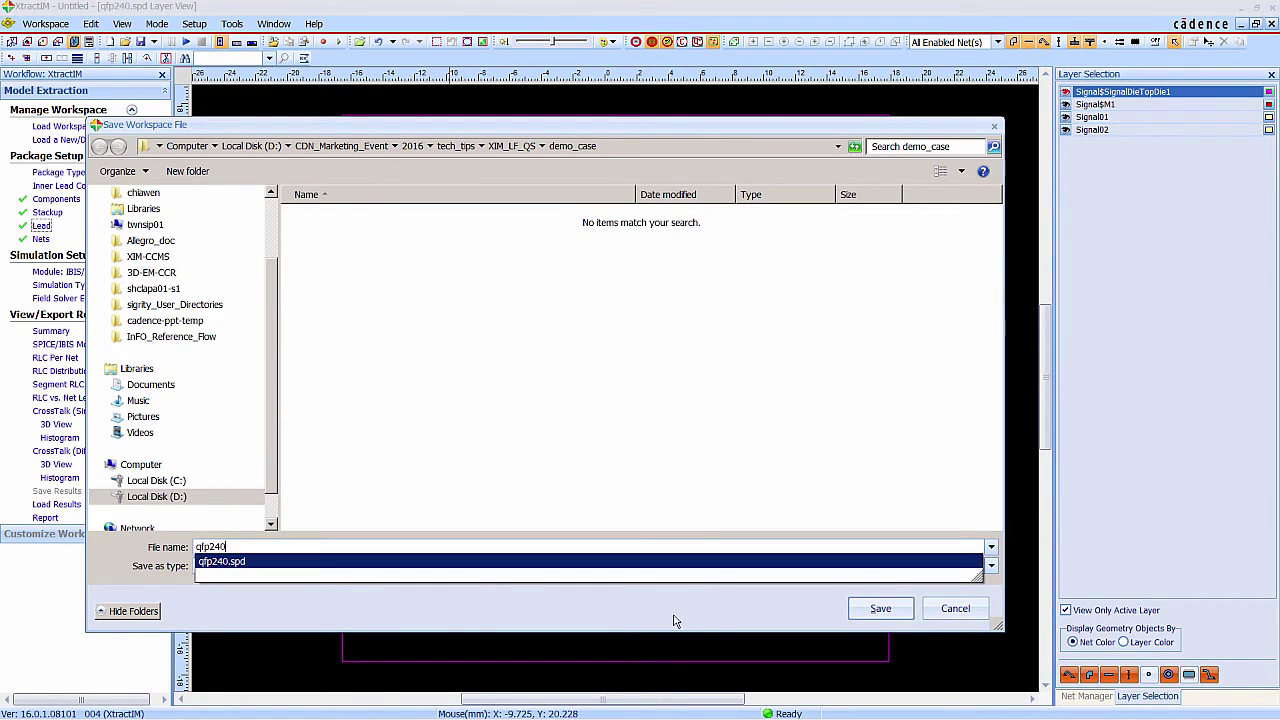
click(868, 611)
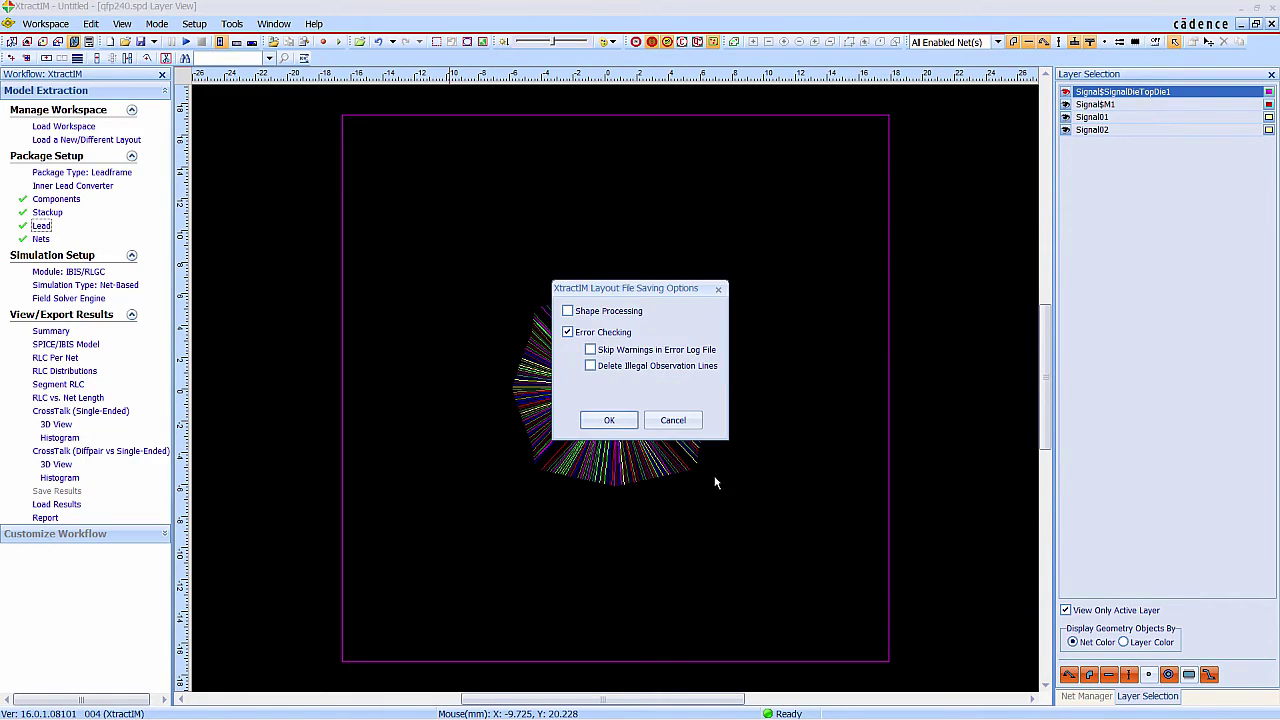
click(609, 420)
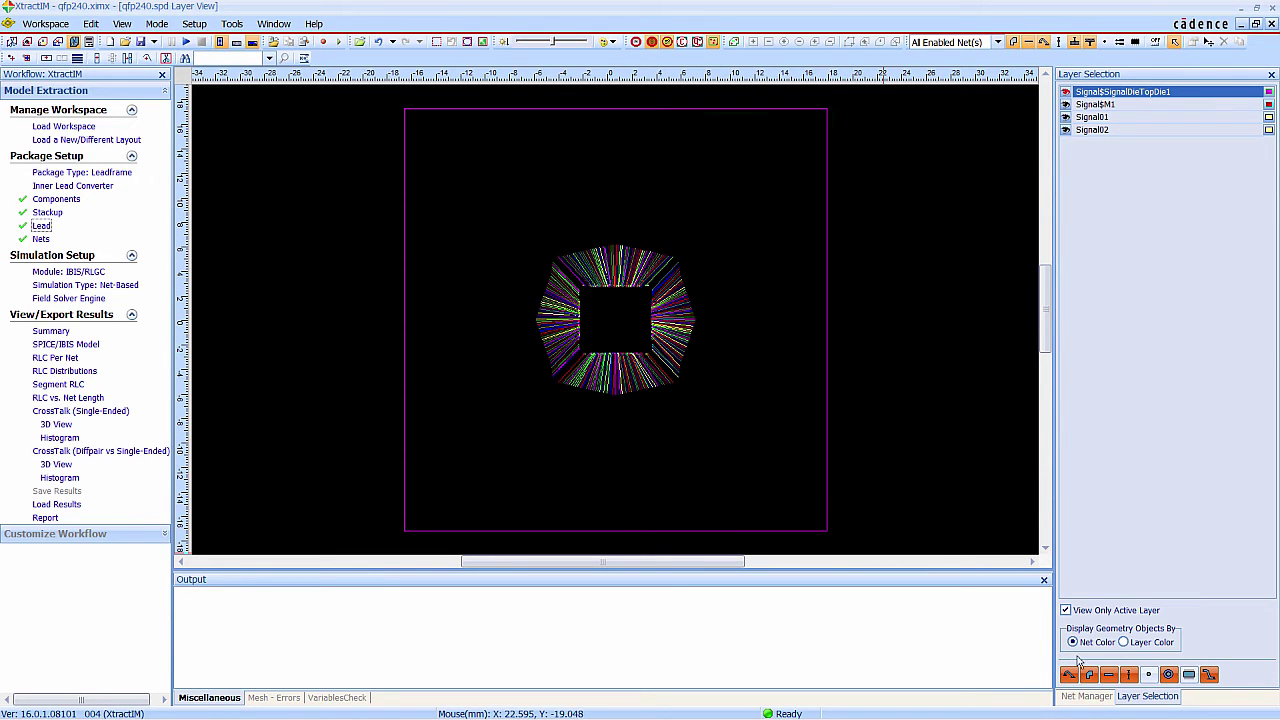
Disable all nets, and enable only the consecutive nets net0 through net14 for extraction.
click(1087, 697)
right_click(1138, 270)
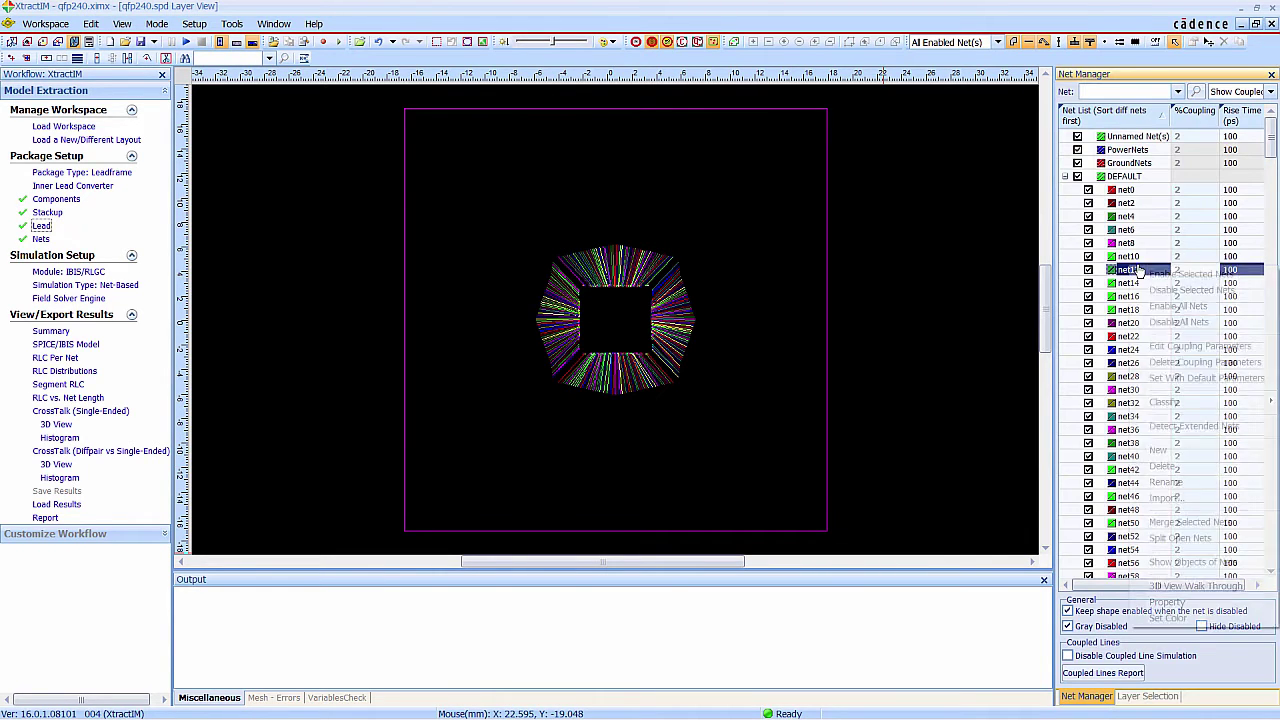
click(1175, 325)
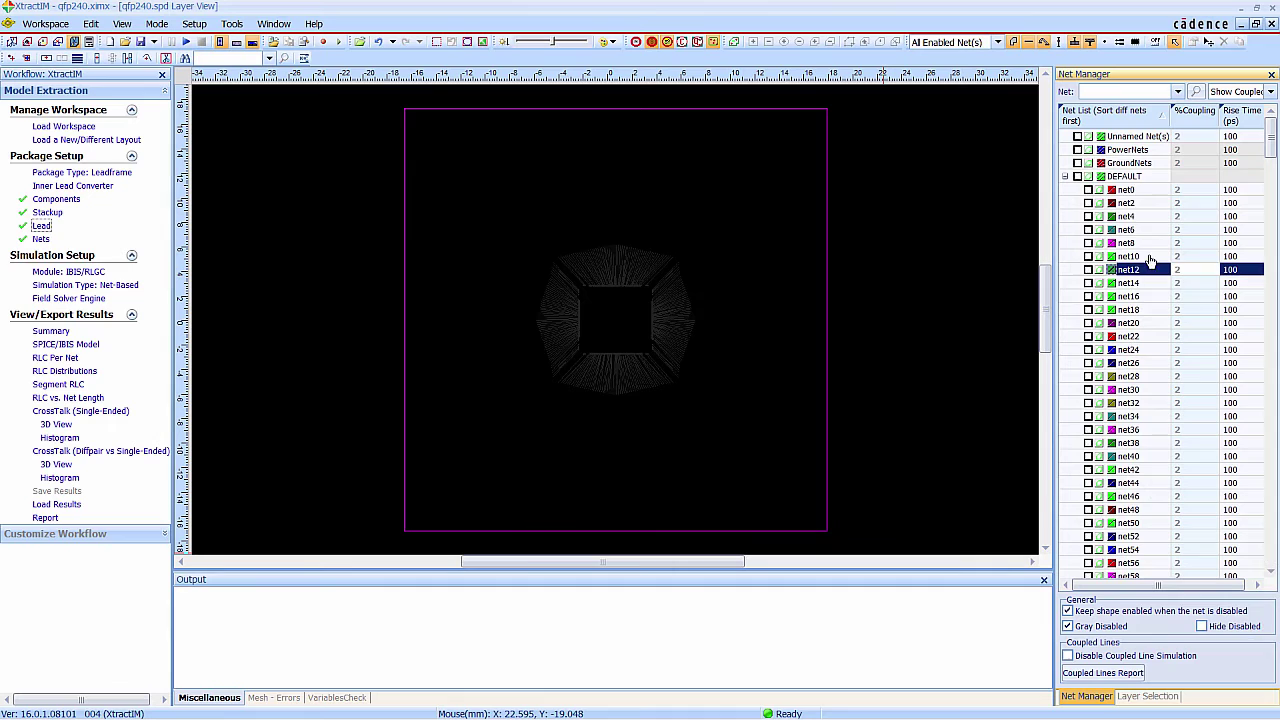
click(1132, 194)
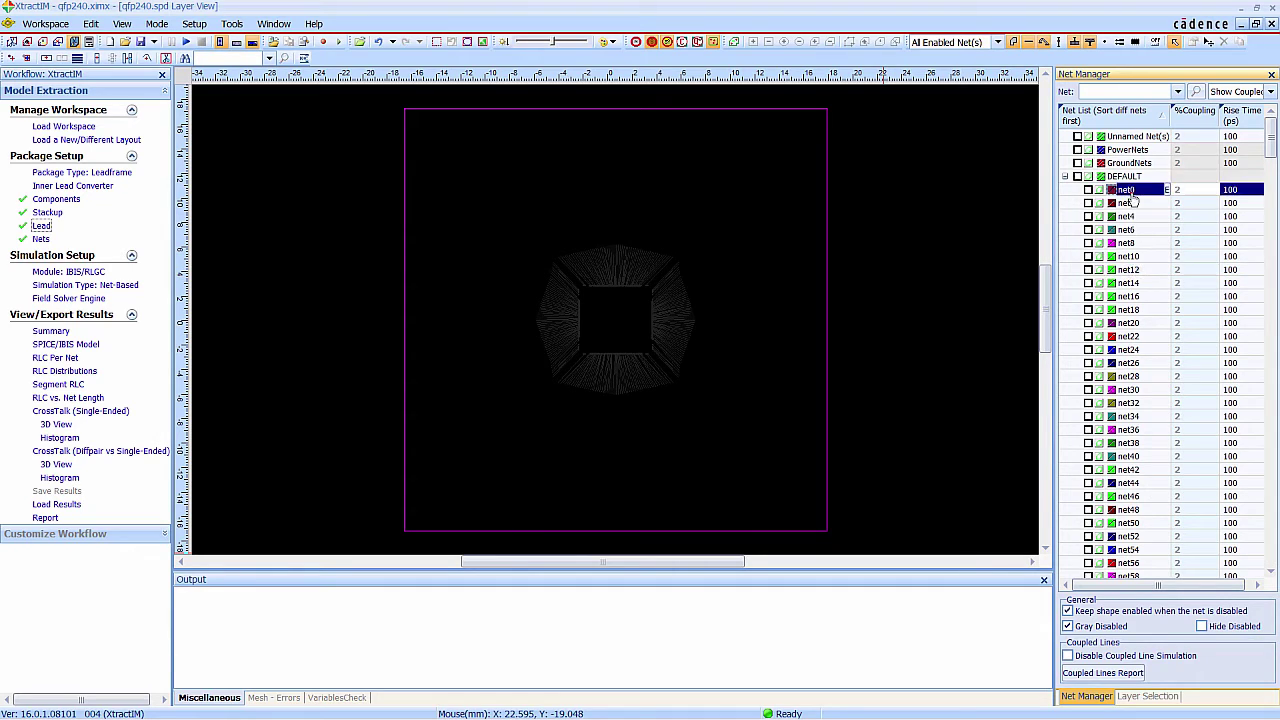
shift+click(1133, 285)
click(1088, 283)
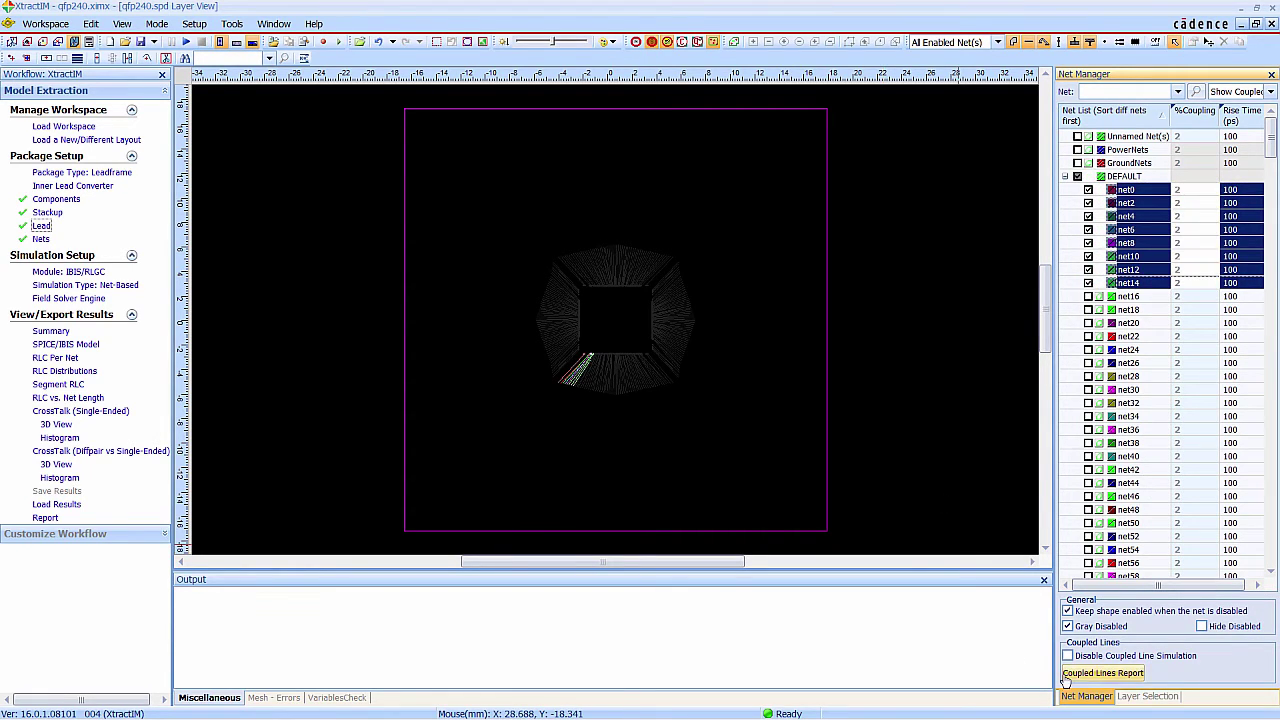
Make Signal$M1 the active layer and turn off keeping shapes enabled when their net is disabled.
click(1148, 696)
click(1105, 105)
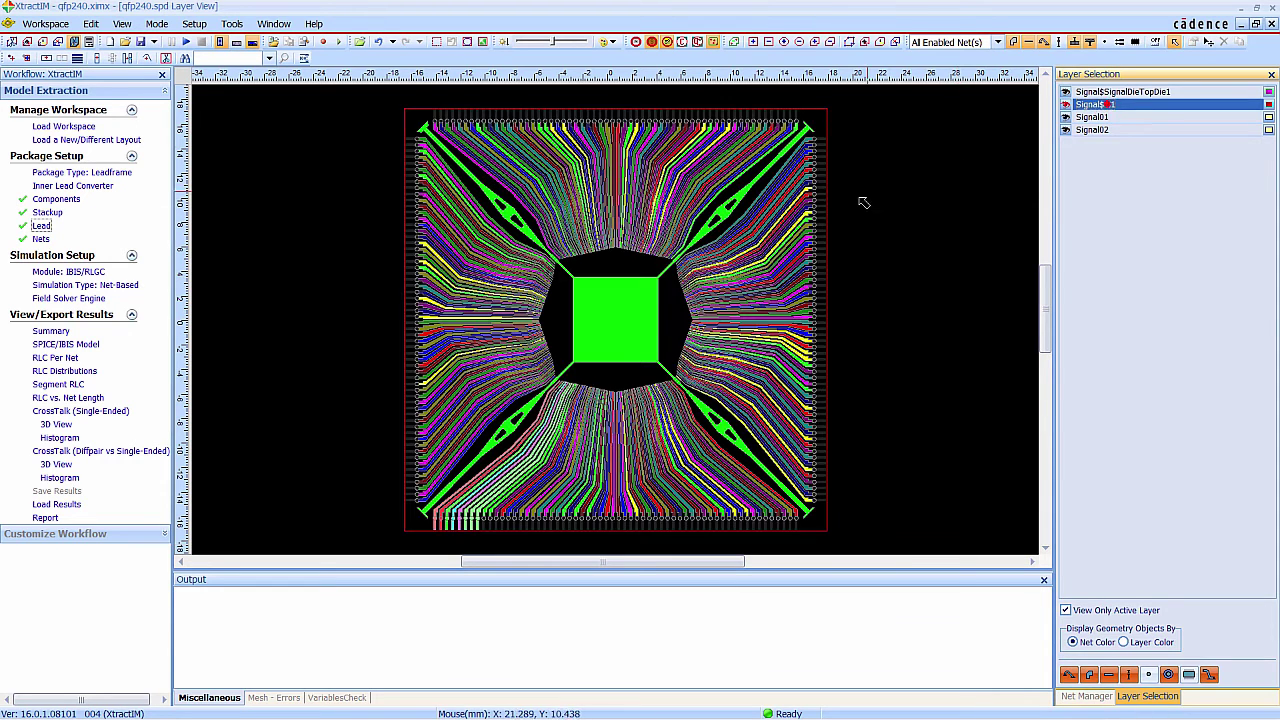
click(1082, 696)
click(1068, 611)
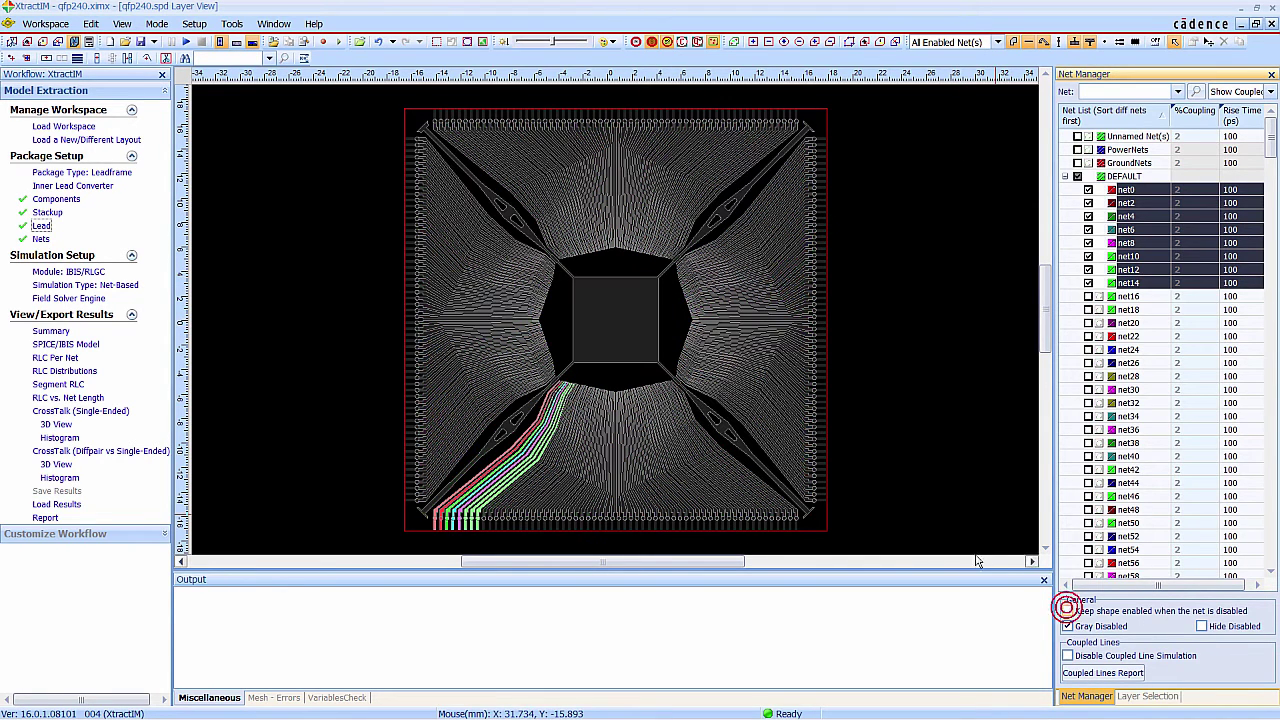
Assign the central die paddle polygon to _Floating_Plane_net and save the workspace with the current saving options.
right_click(601, 315)
click(624, 324)
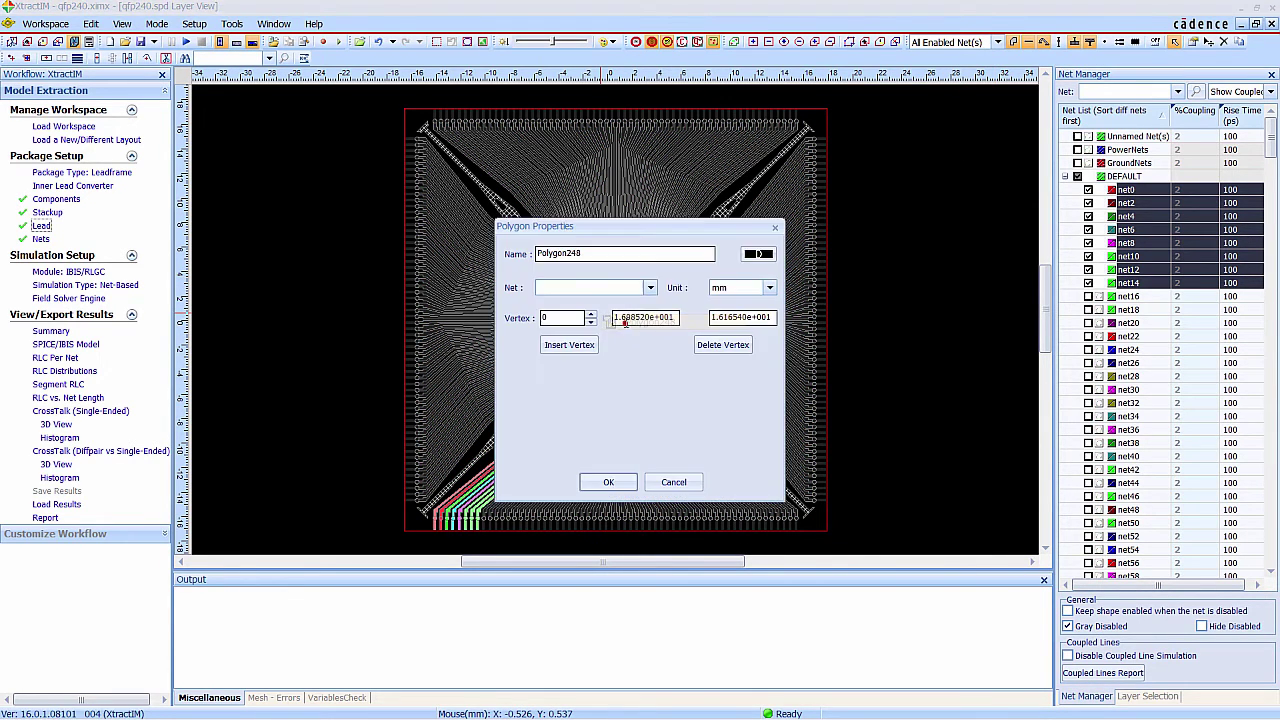
click(650, 288)
click(622, 302)
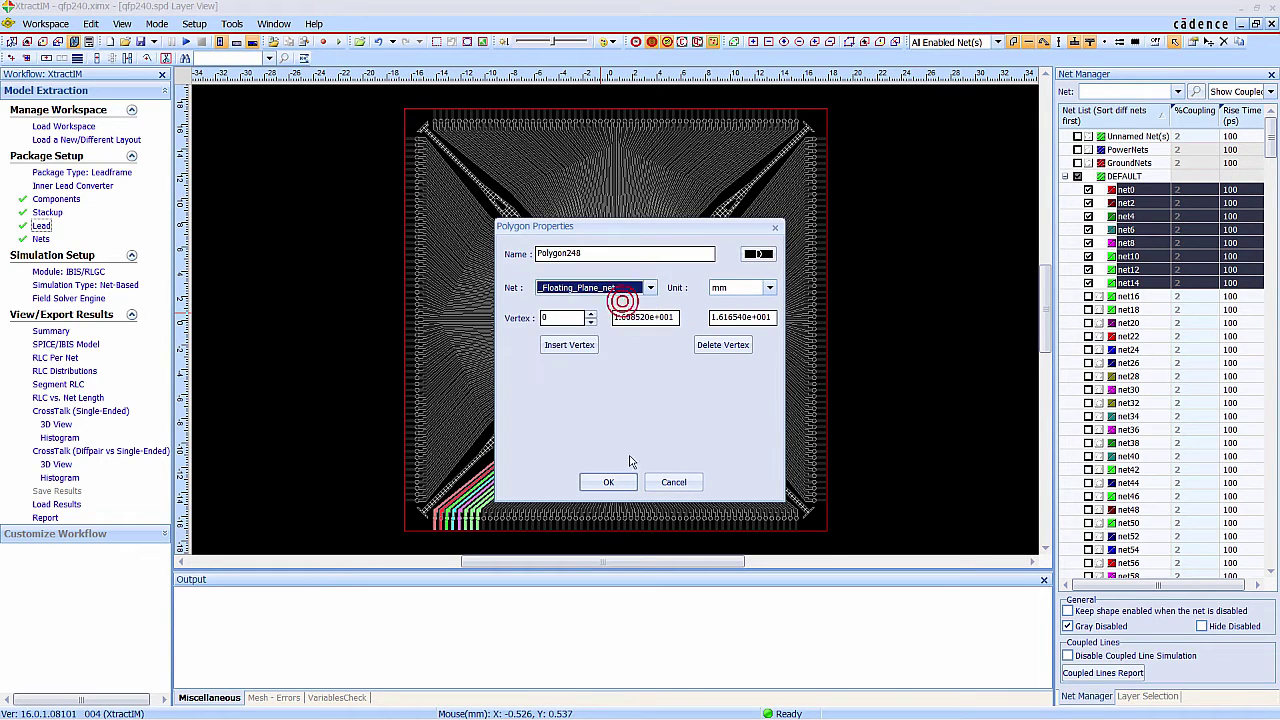
click(606, 482)
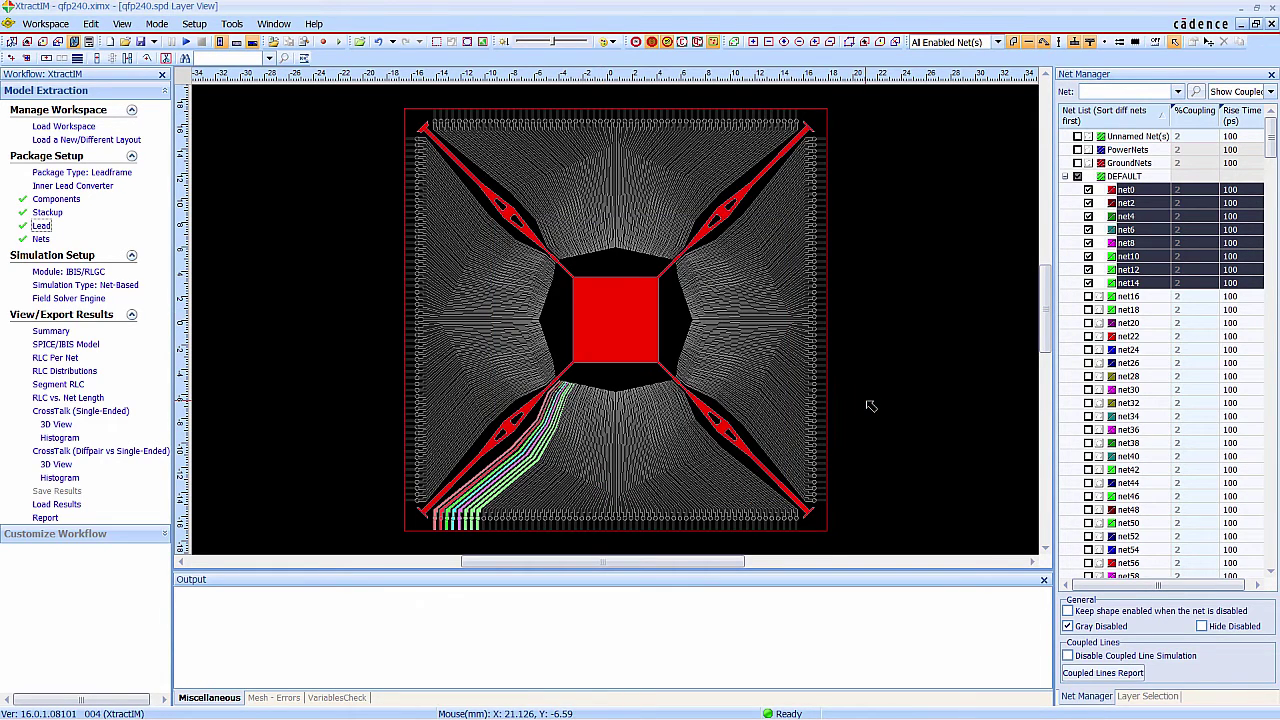
click(141, 42)
click(605, 420)
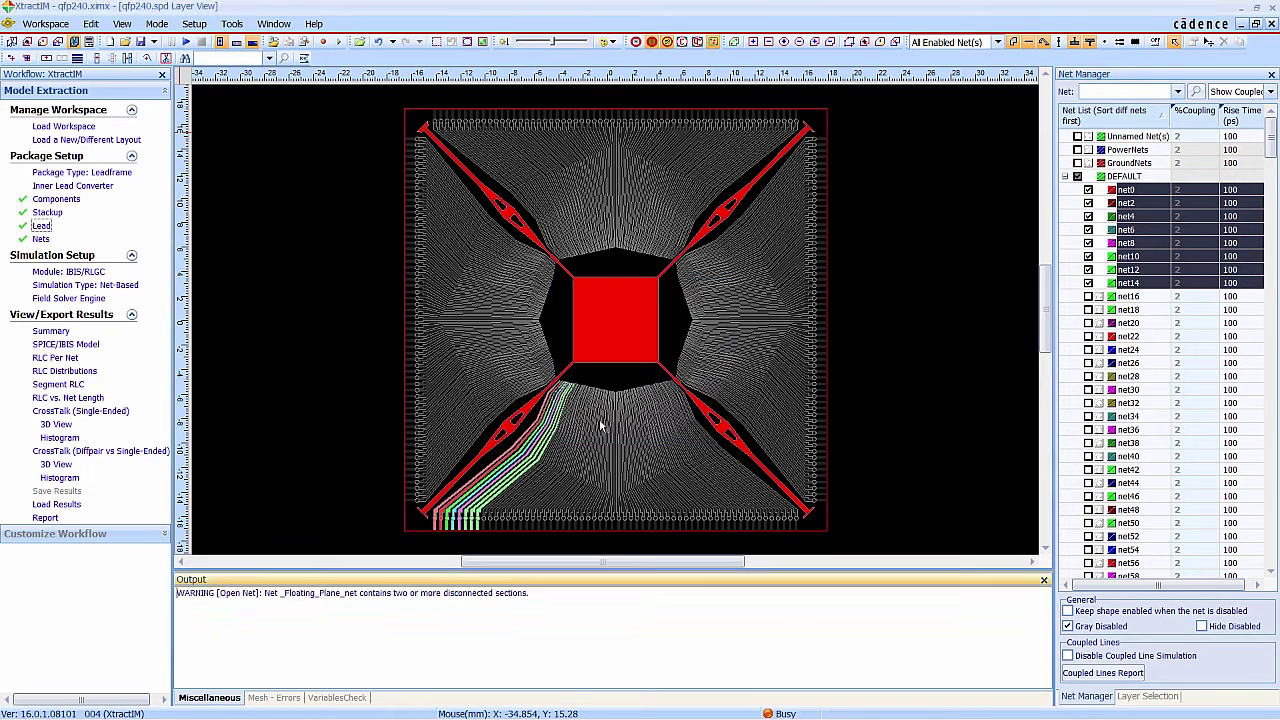
Set the field solver engine to 3D-EM Solver with Quasi-static RL and start the simulation.
click(83, 299)
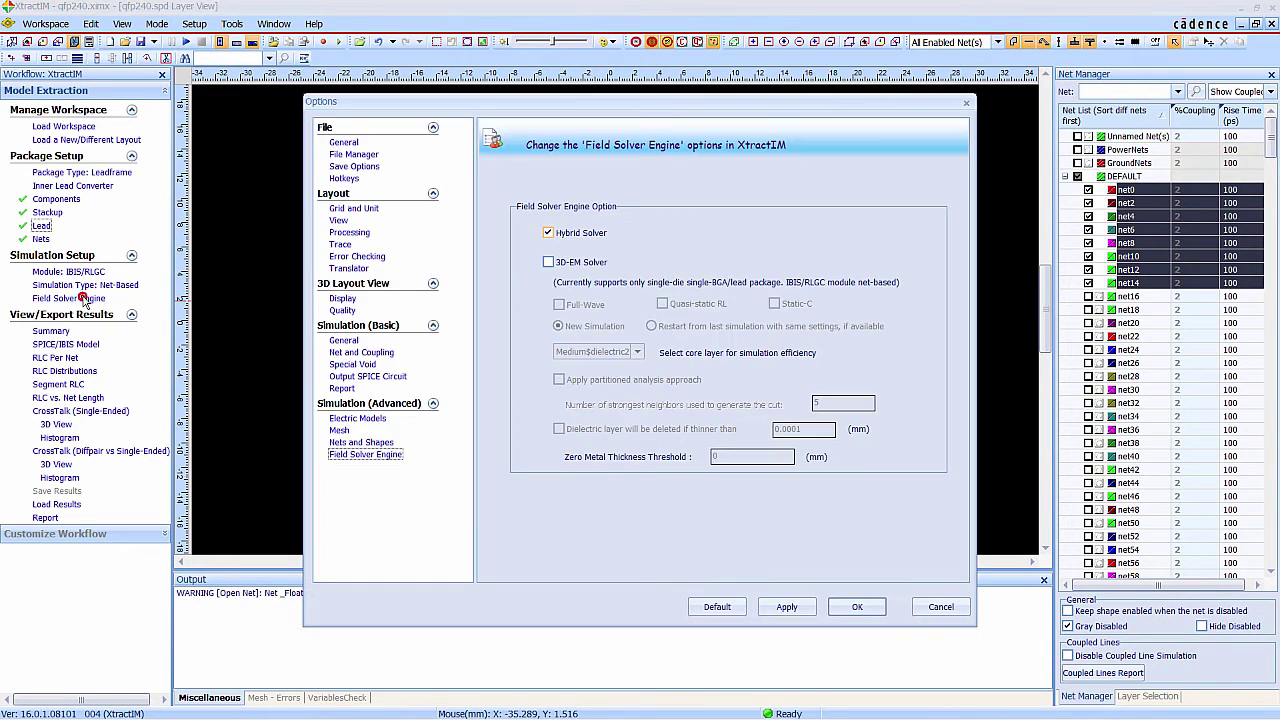
click(548, 262)
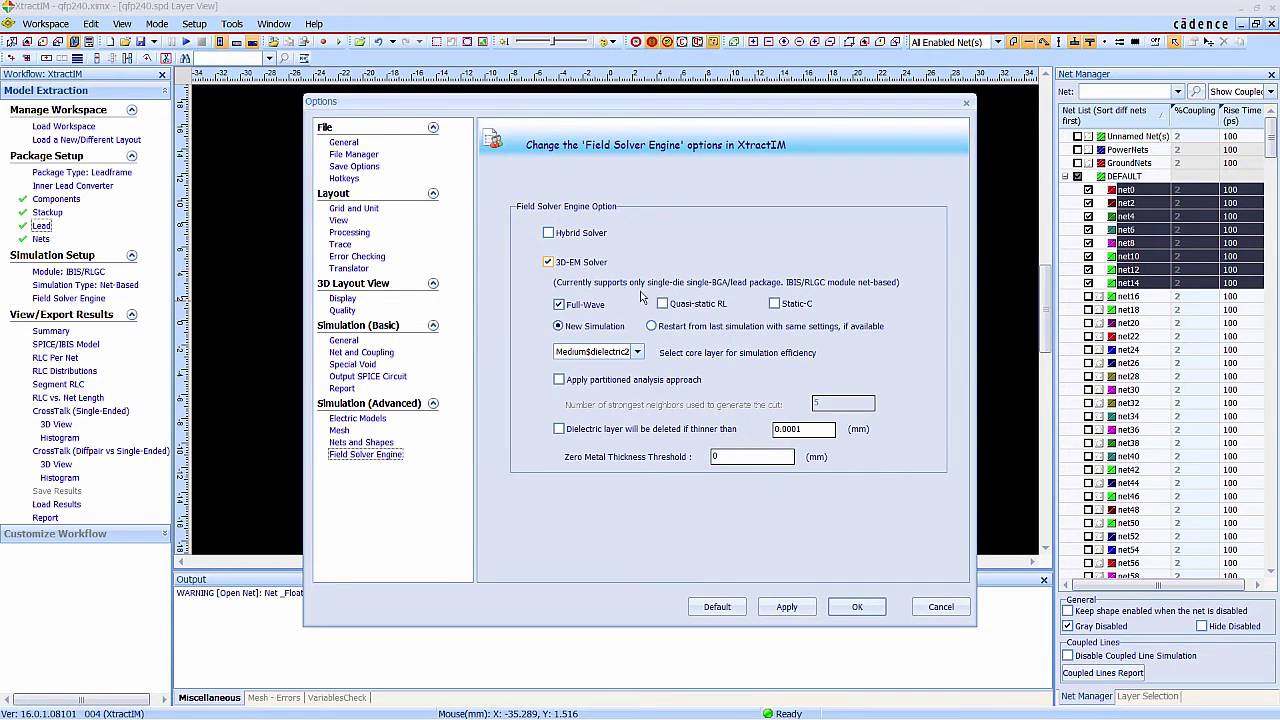
click(663, 305)
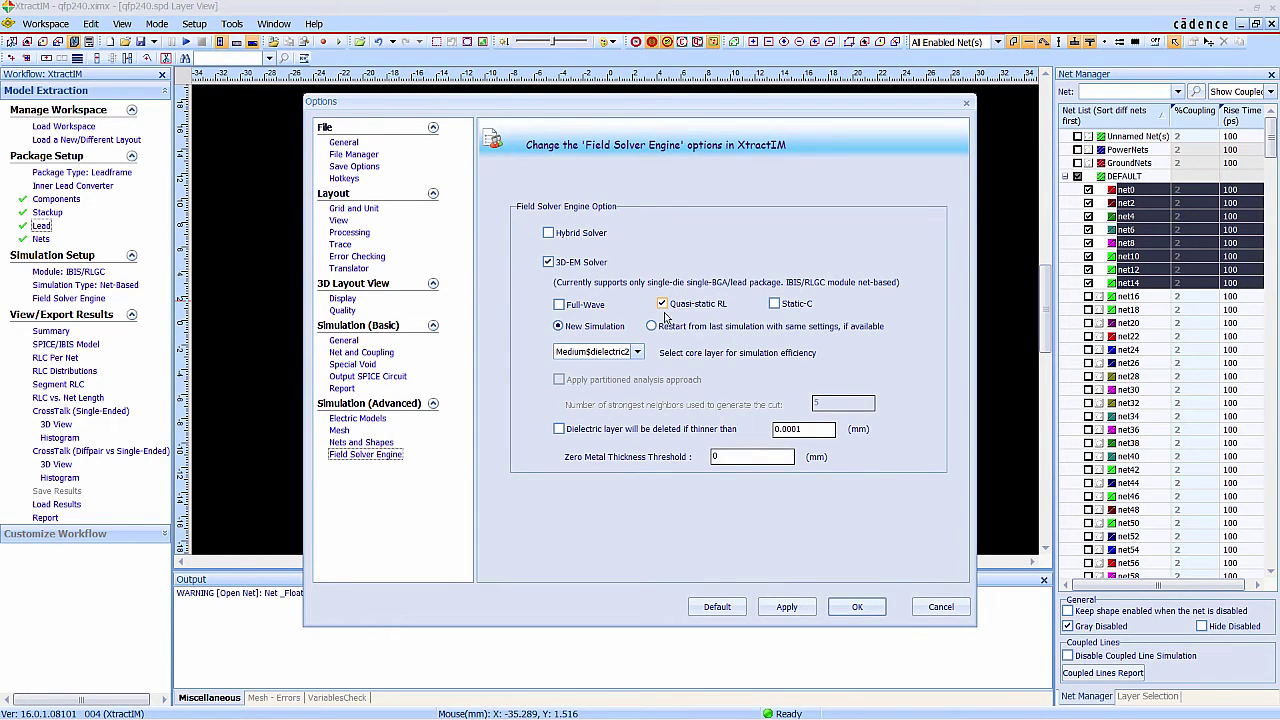
click(857, 607)
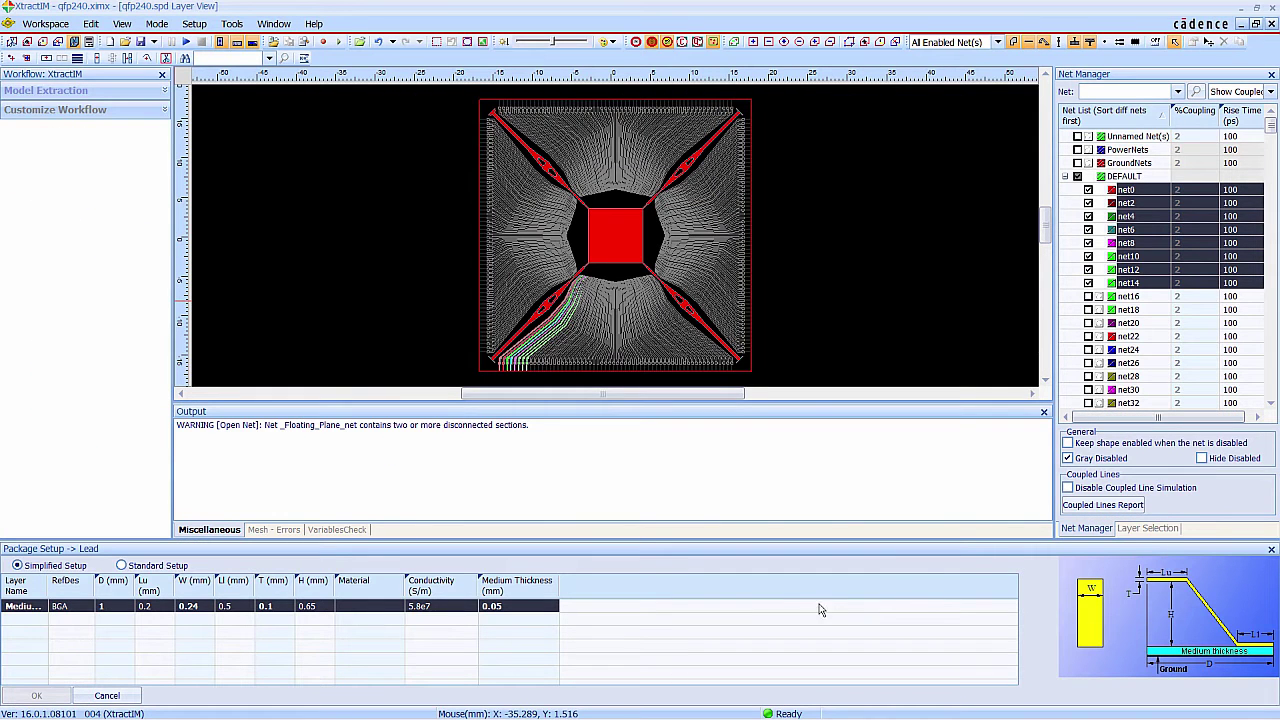
click(107, 695)
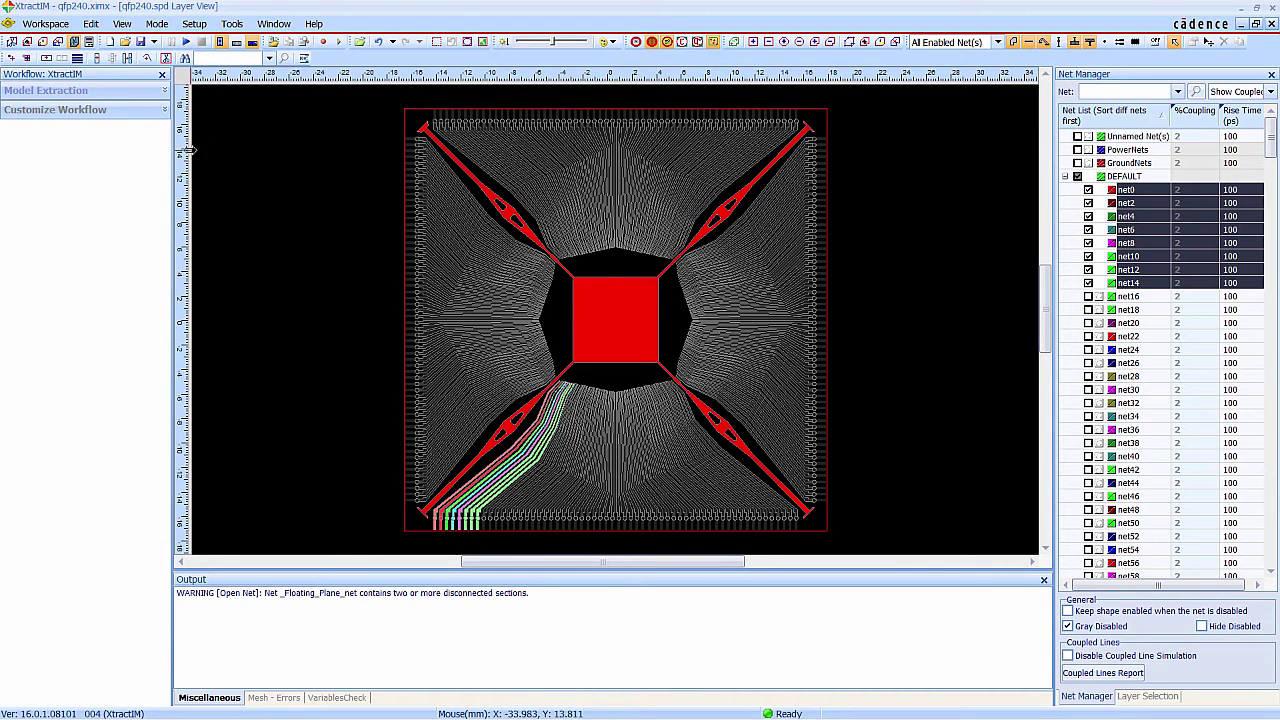
click(186, 43)
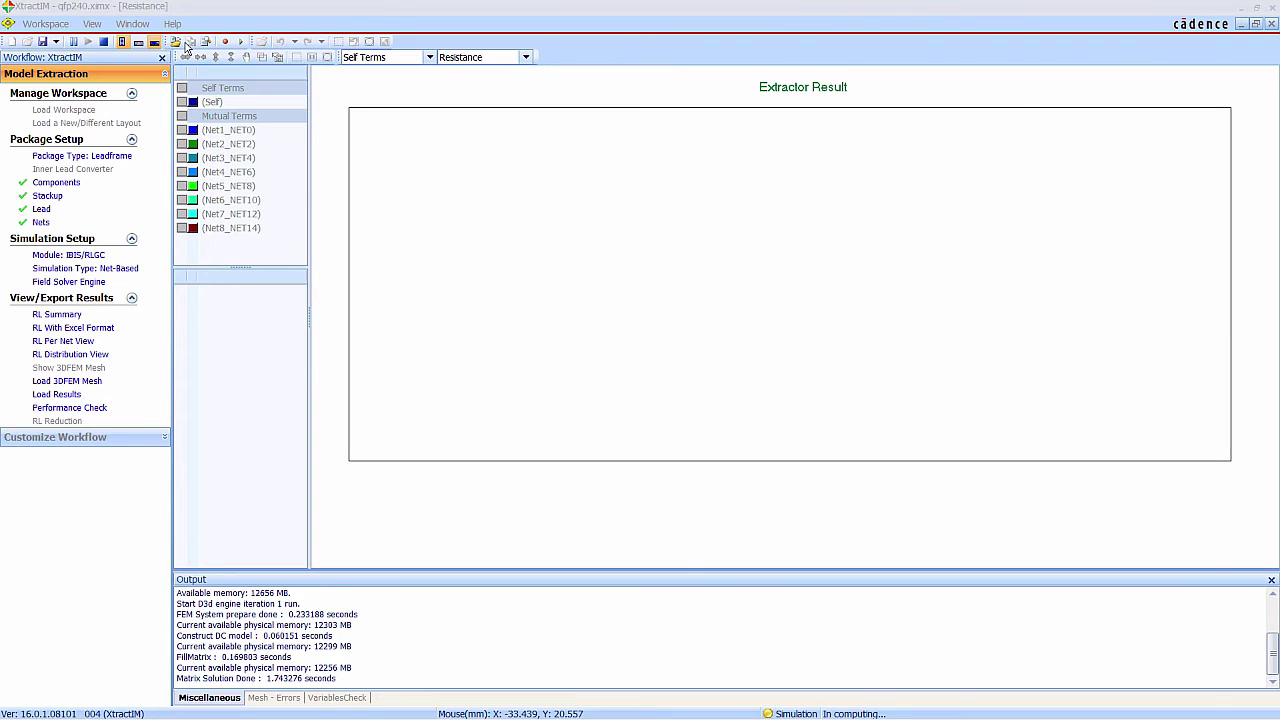
Check the solver performance by plotting Peak_memory and deltaS against the mesh passes.
click(87, 410)
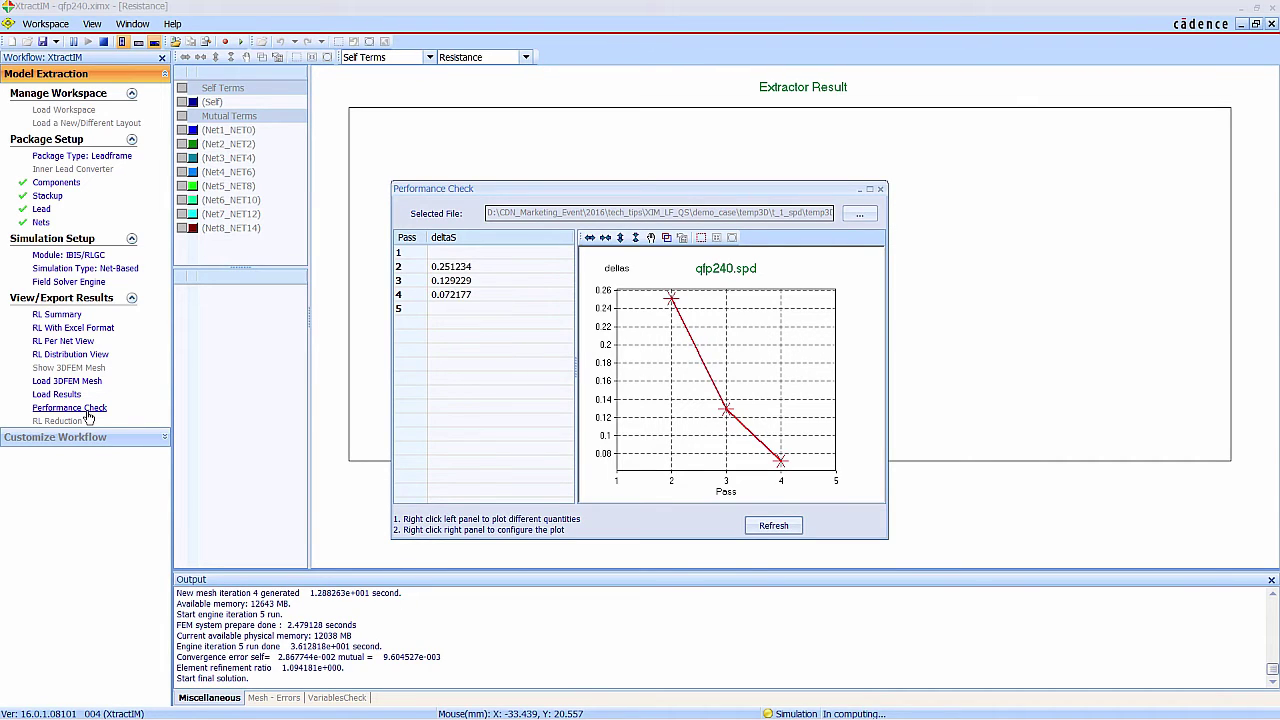
right_click(498, 329)
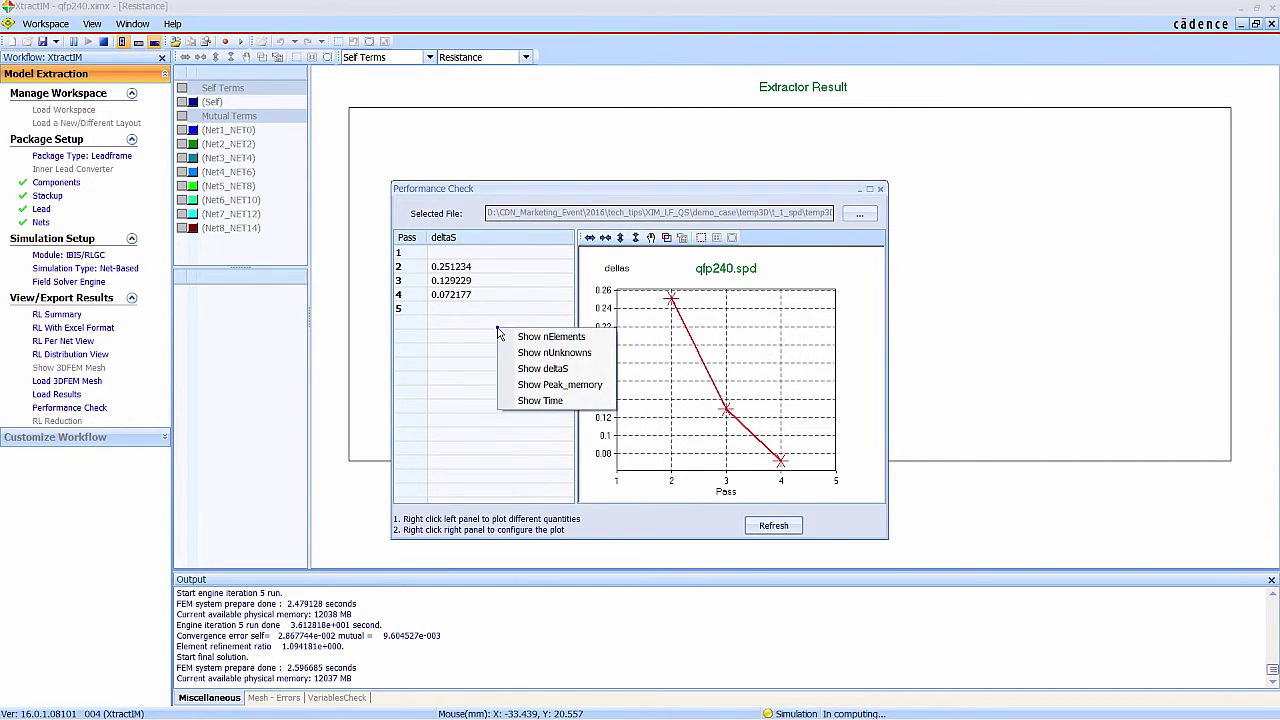
click(563, 385)
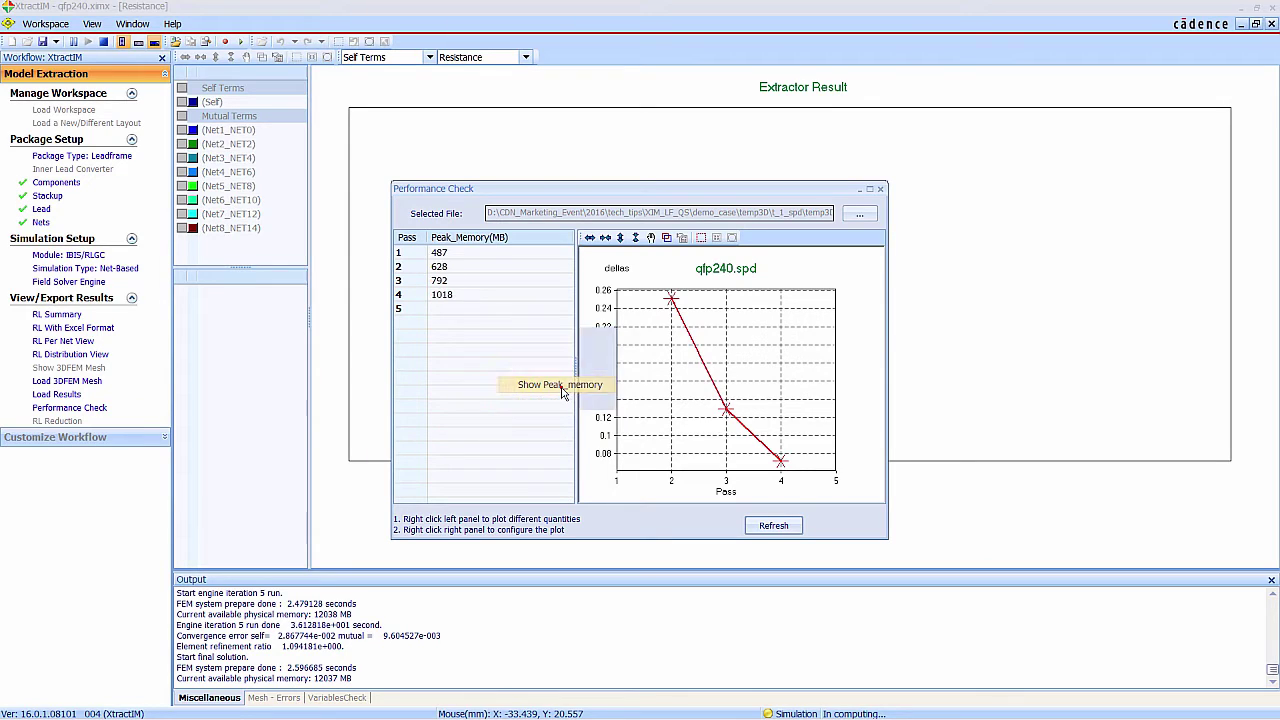
right_click(480, 365)
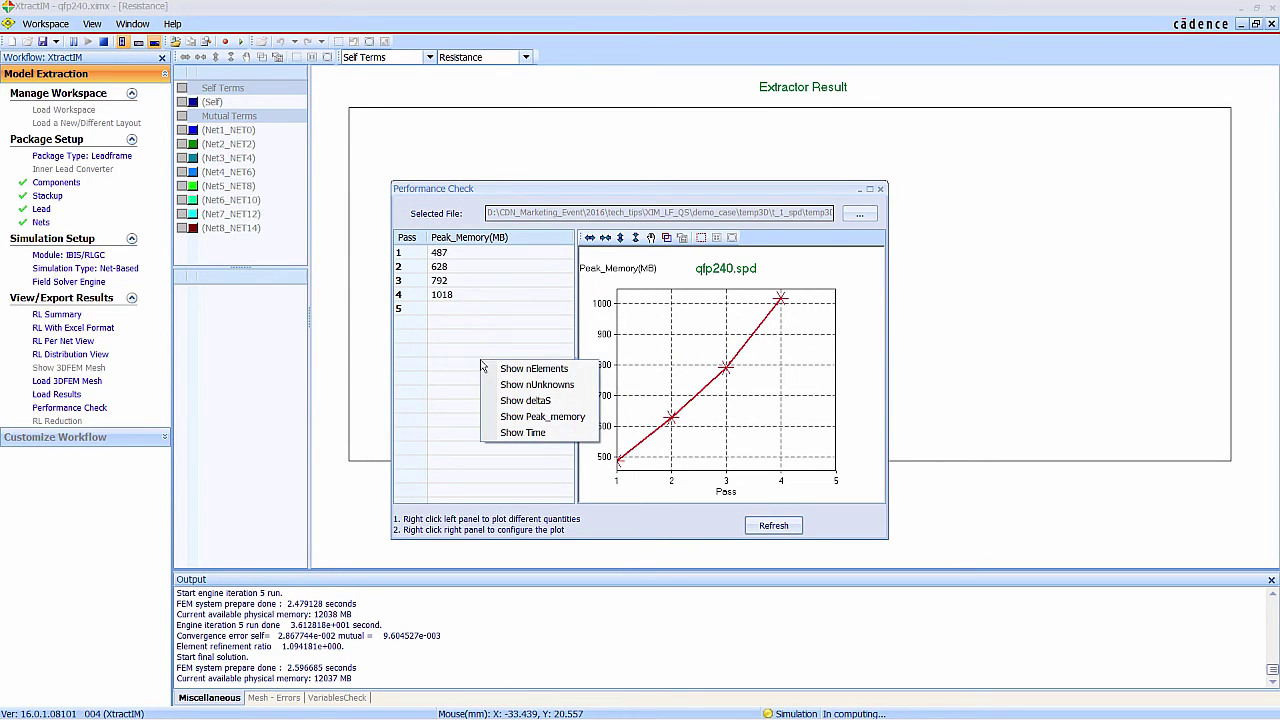
click(519, 401)
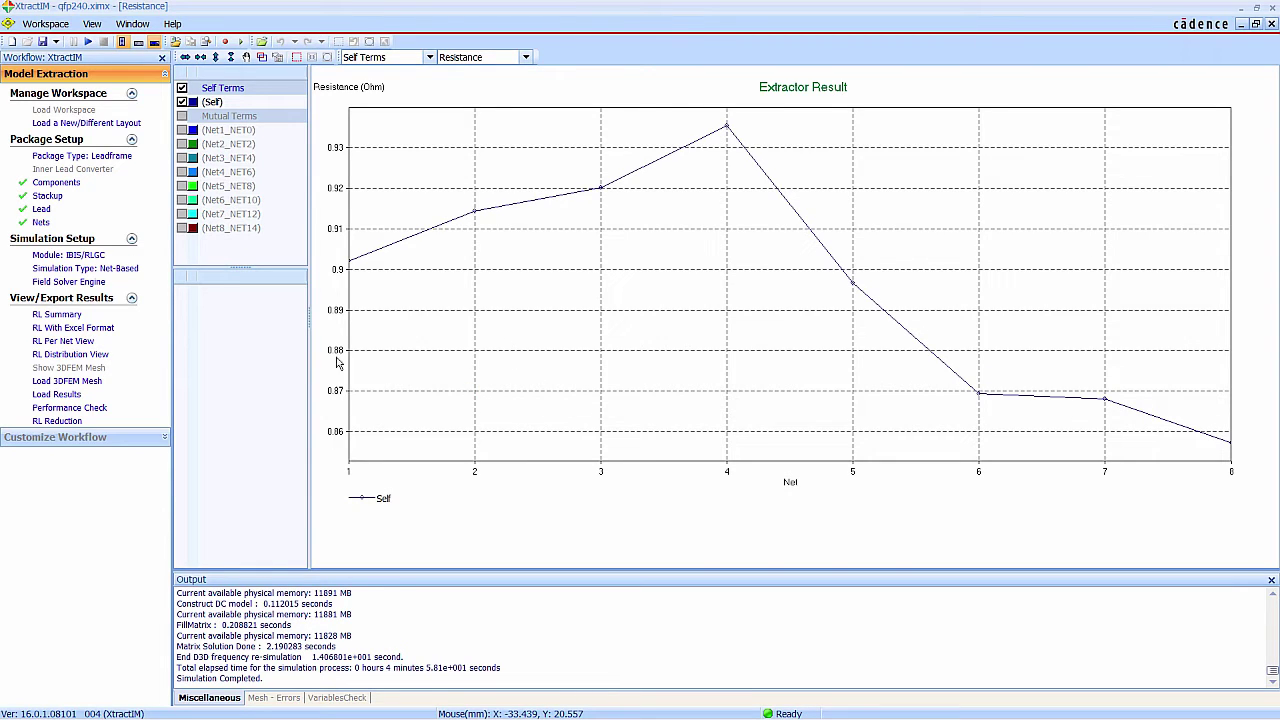
Plot the self-term inductance, and review the RL summary for NET2, NET6 and NET14.
click(525, 57)
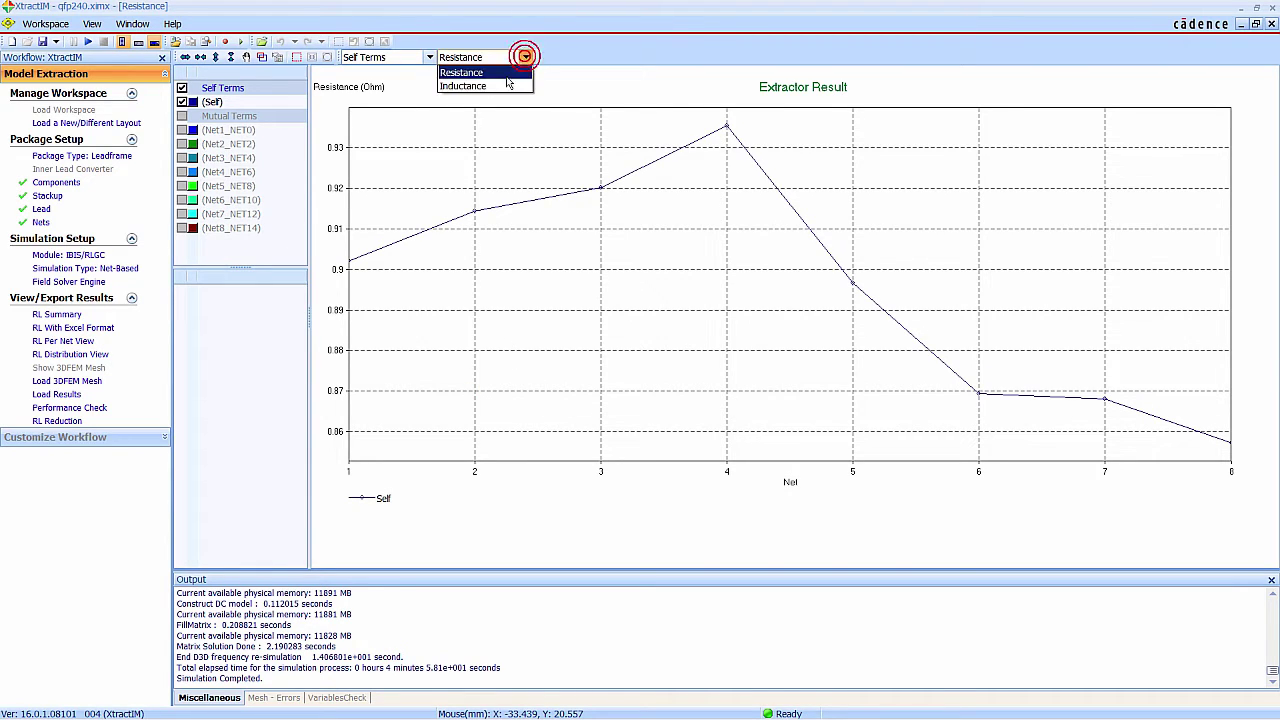
click(498, 85)
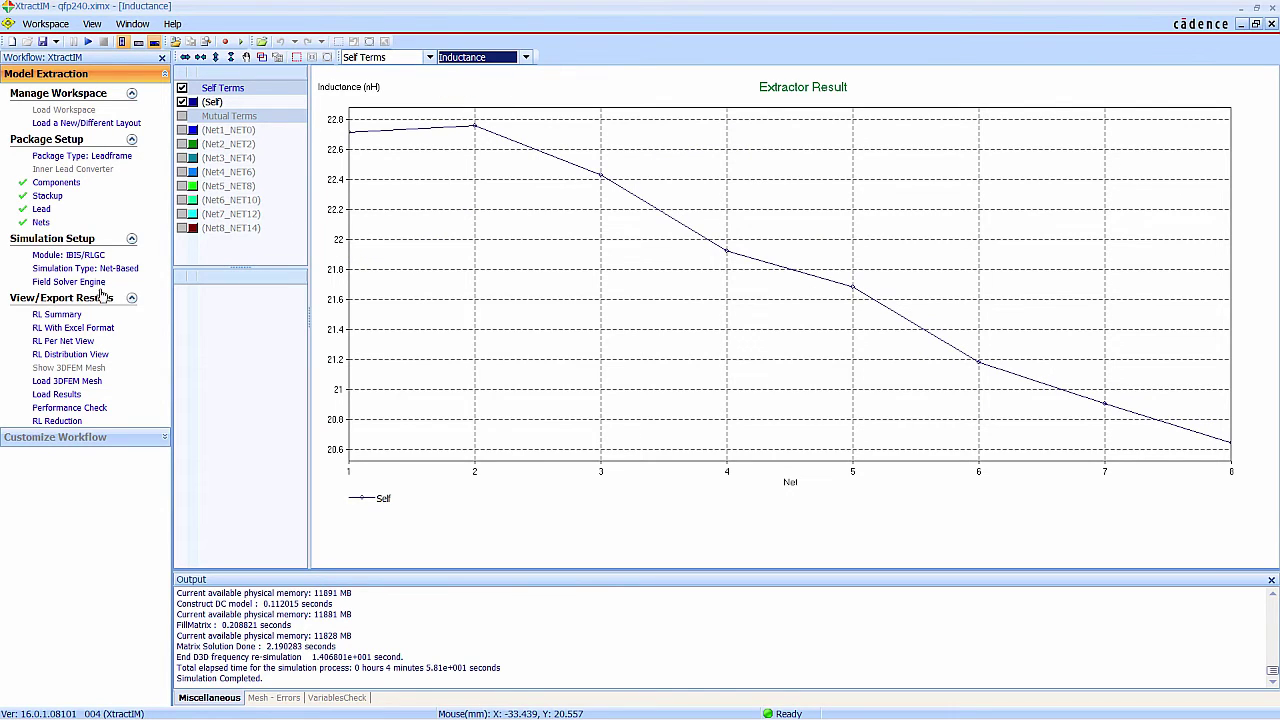
click(57, 314)
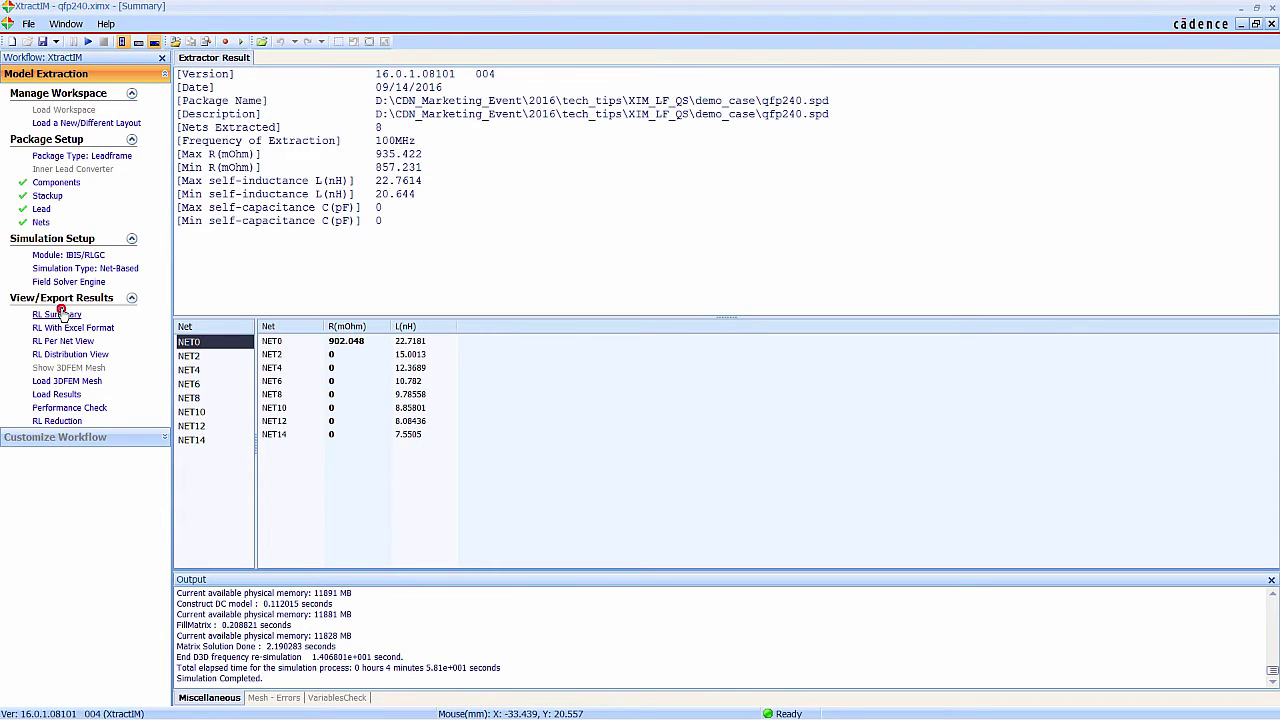
click(197, 357)
click(198, 384)
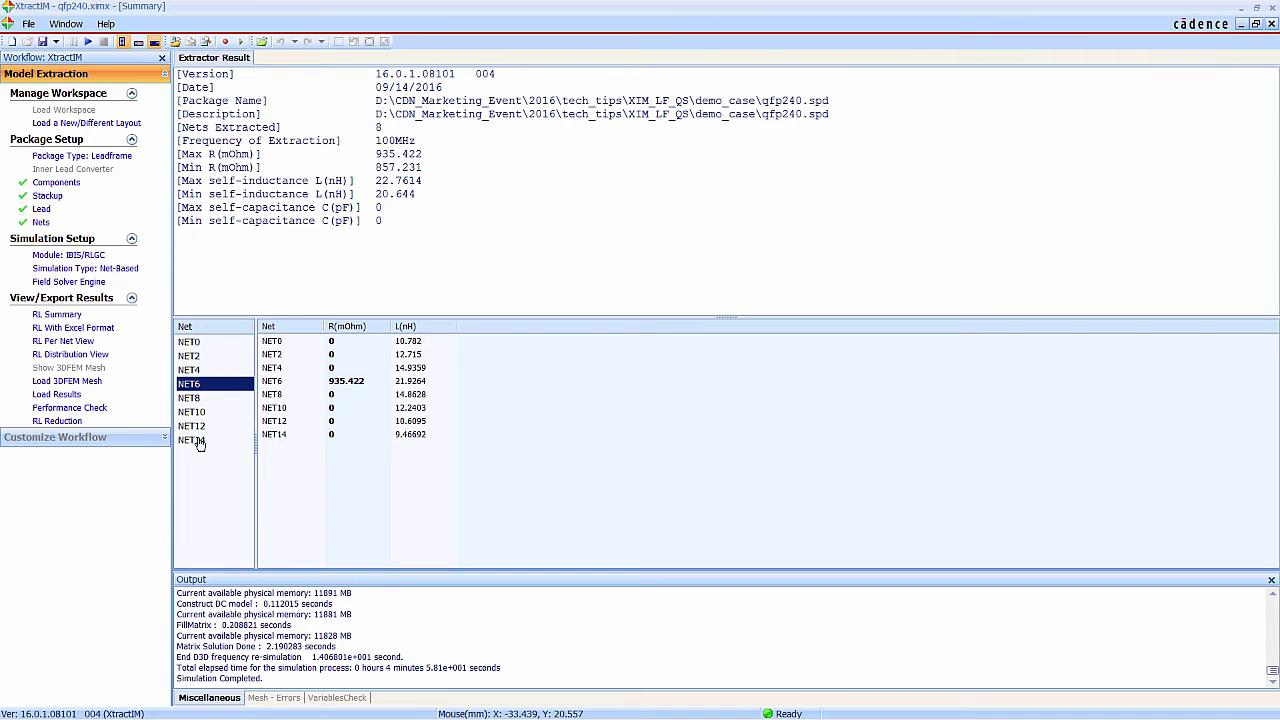
click(198, 441)
Display the RL results in Excel format and examine the NET2 and NET12 rows.
click(67, 329)
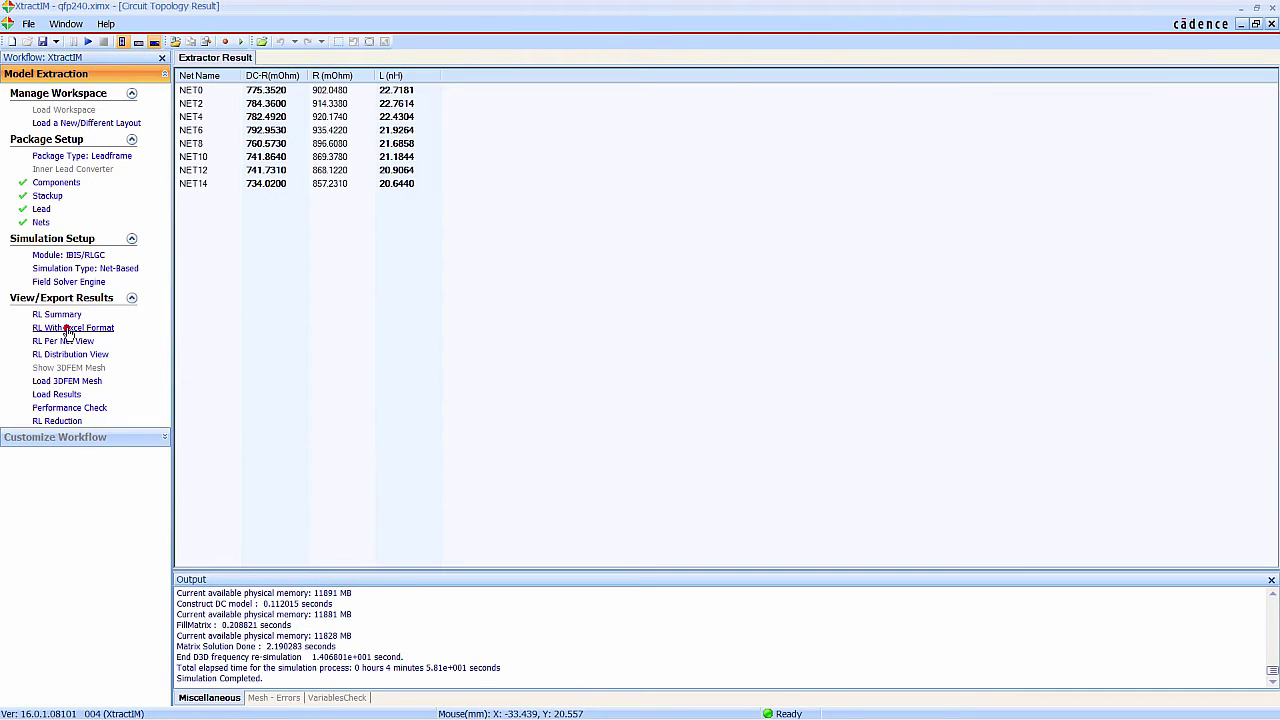
click(296, 104)
click(268, 170)
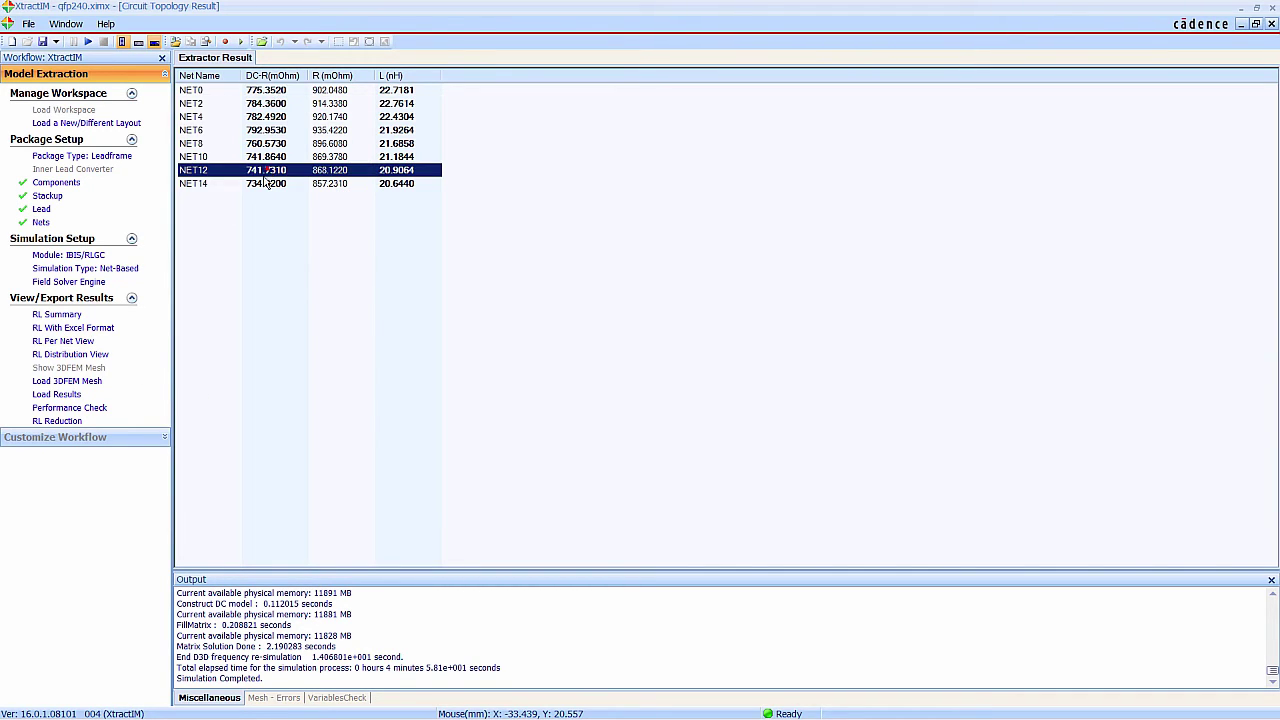
Run an RL reduction with NET0, NET4, NET8 and NET12 set as Reference.
click(62, 424)
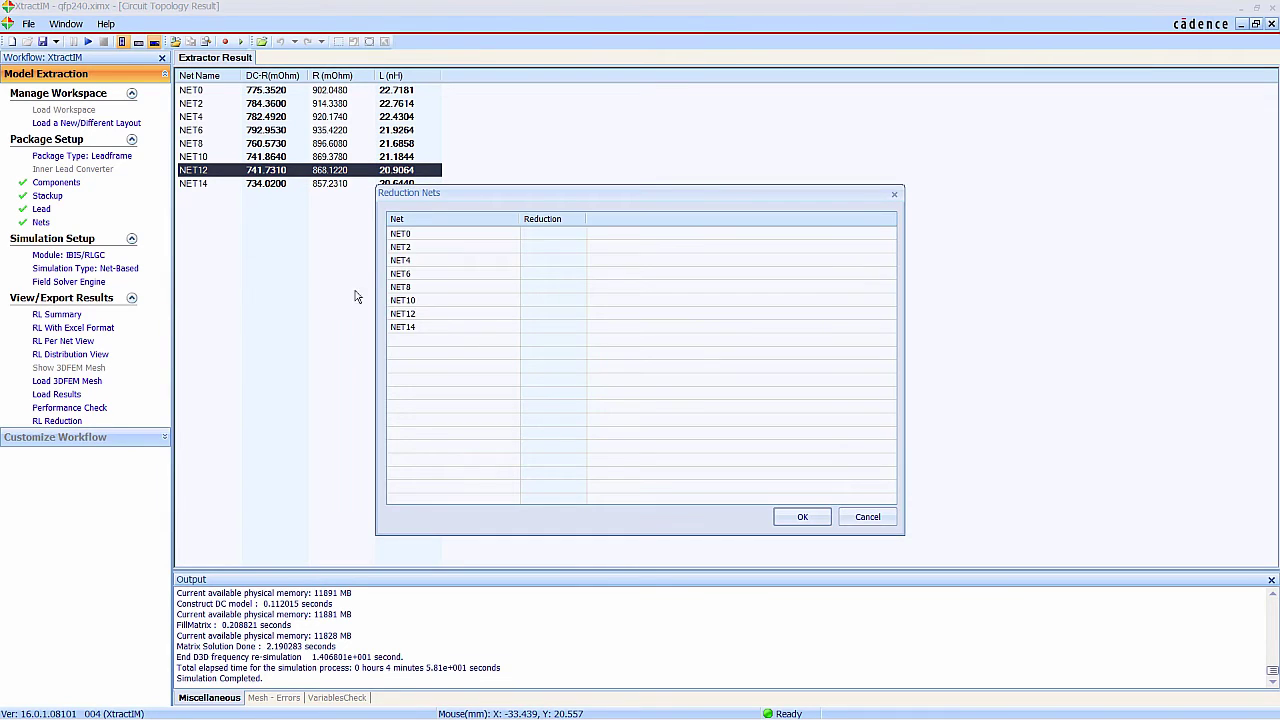
click(419, 235)
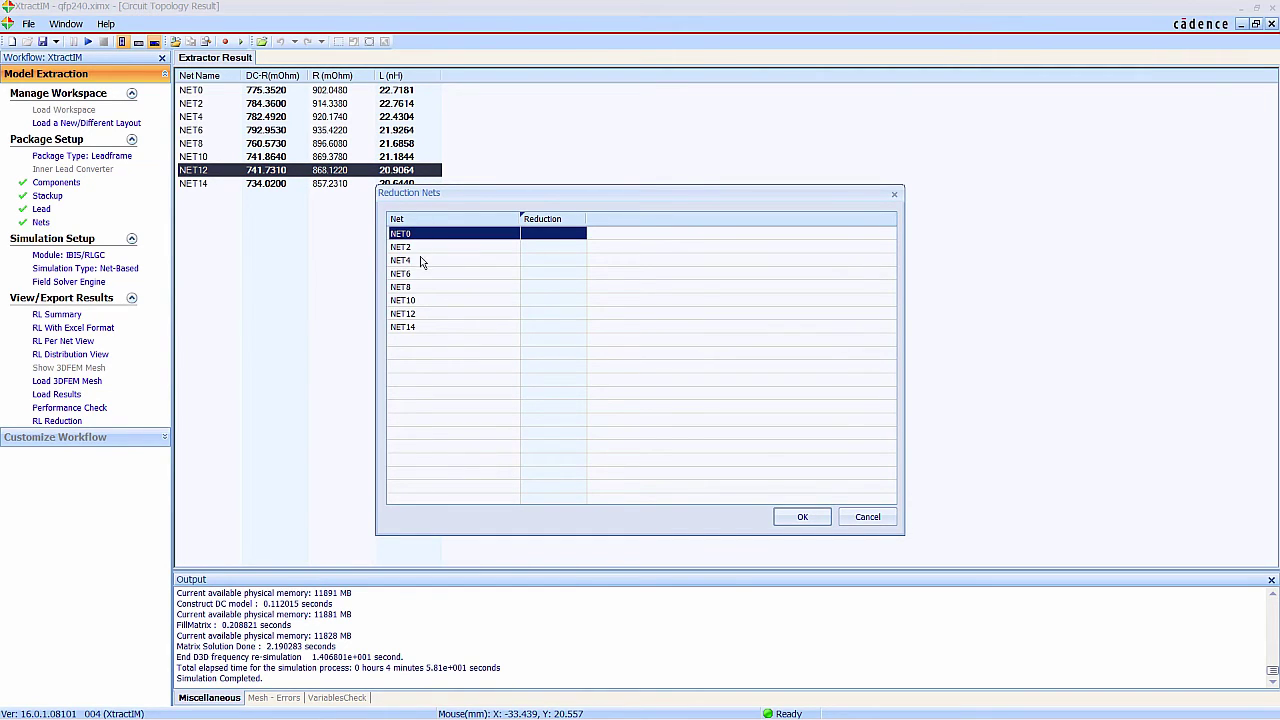
ctrl+click(416, 261)
ctrl+click(423, 288)
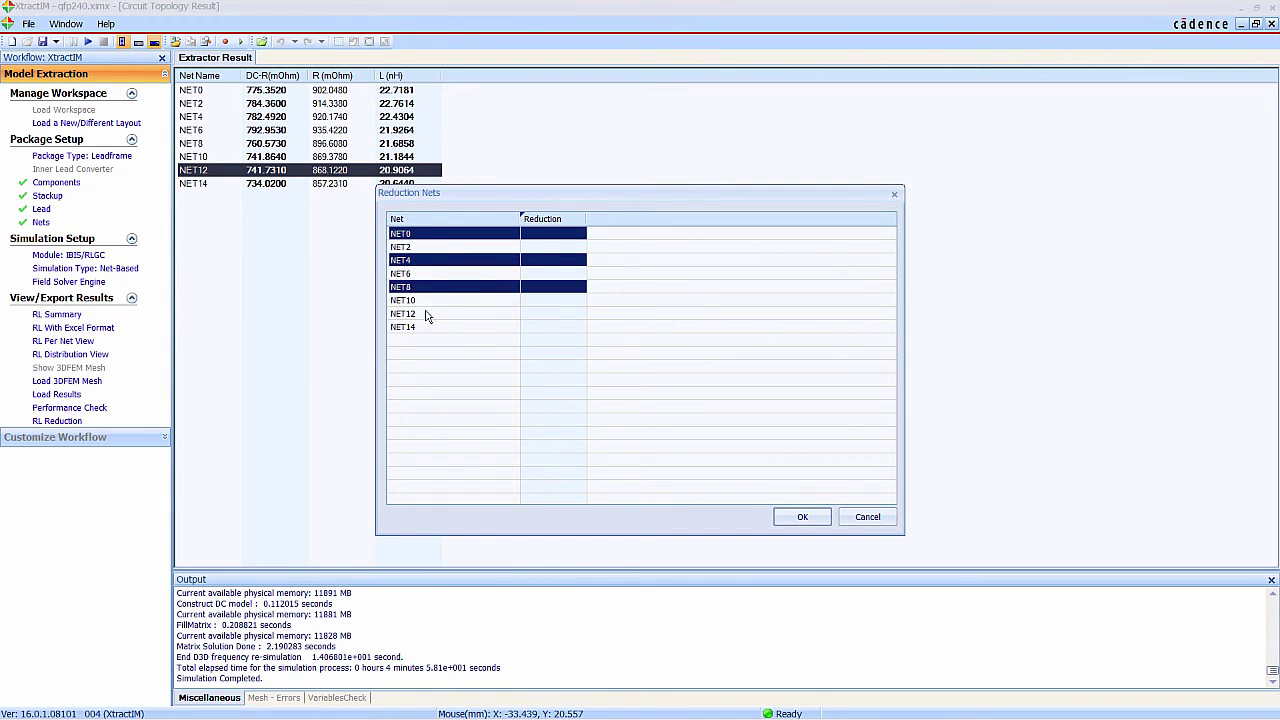
ctrl+click(425, 314)
click(582, 314)
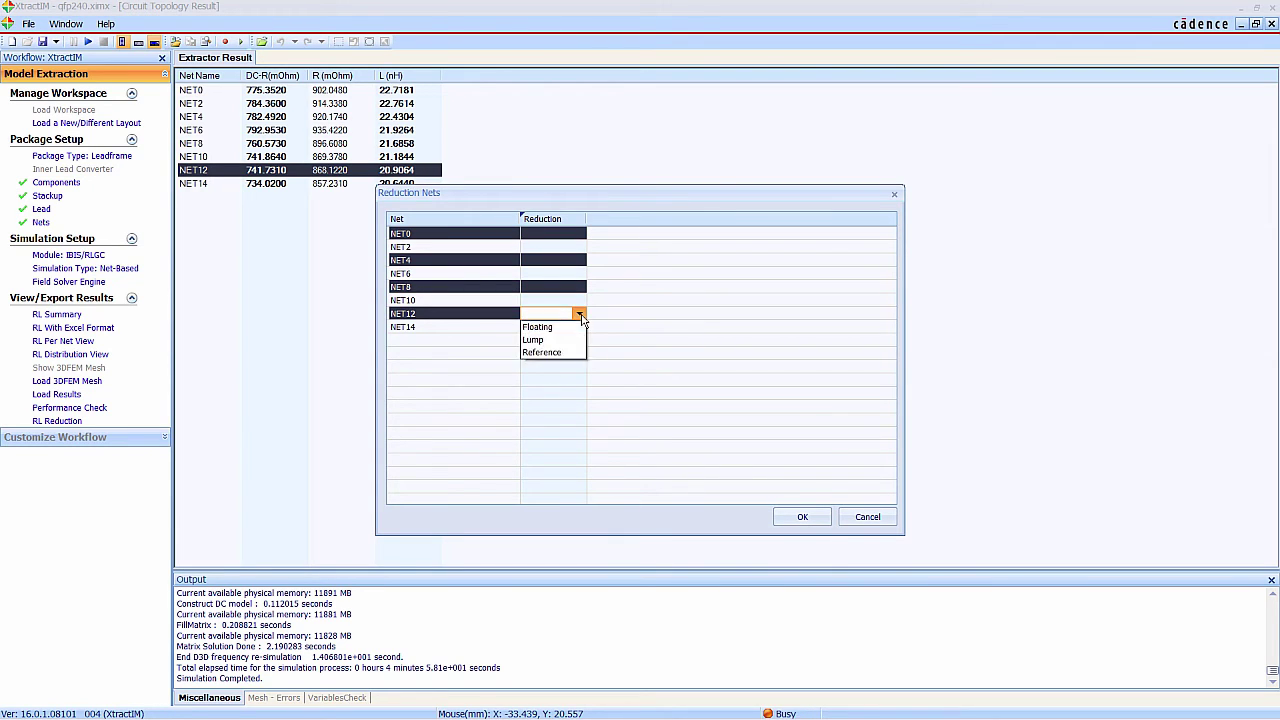
click(556, 361)
click(818, 516)
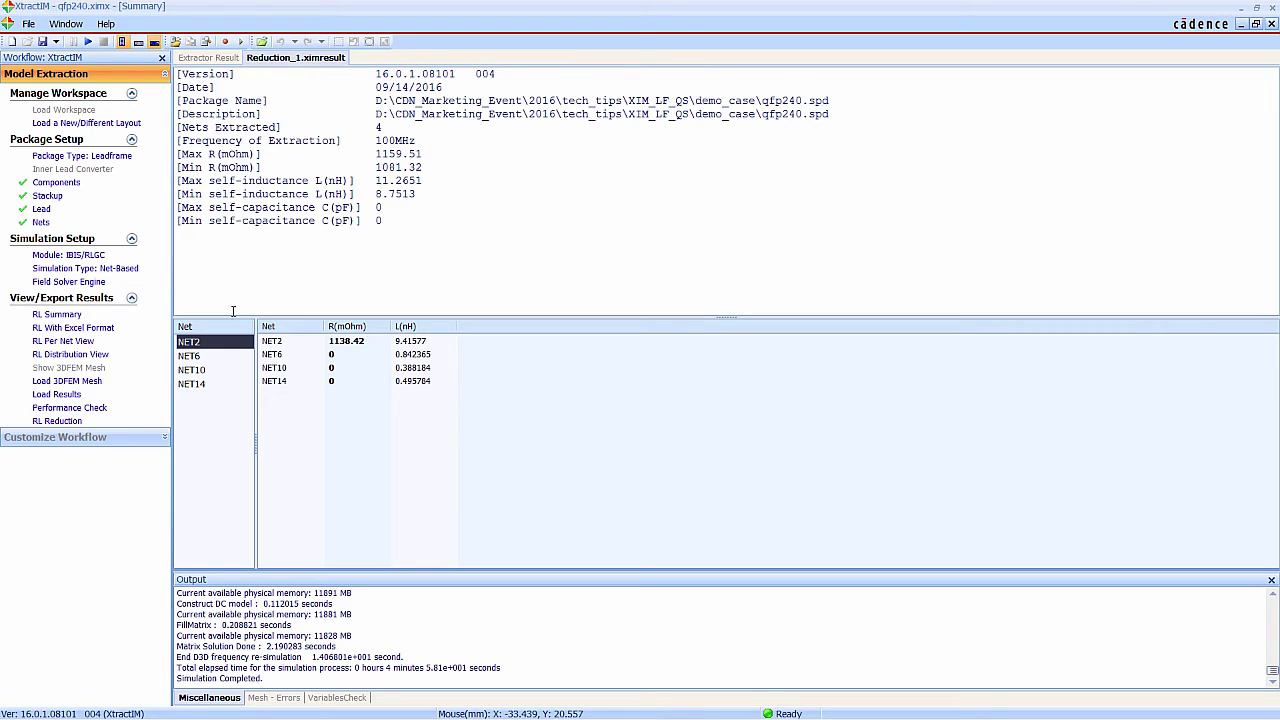
Compare the reduced RL results with the original extraction results in the summary and in Excel format.
click(214, 61)
click(283, 60)
click(80, 328)
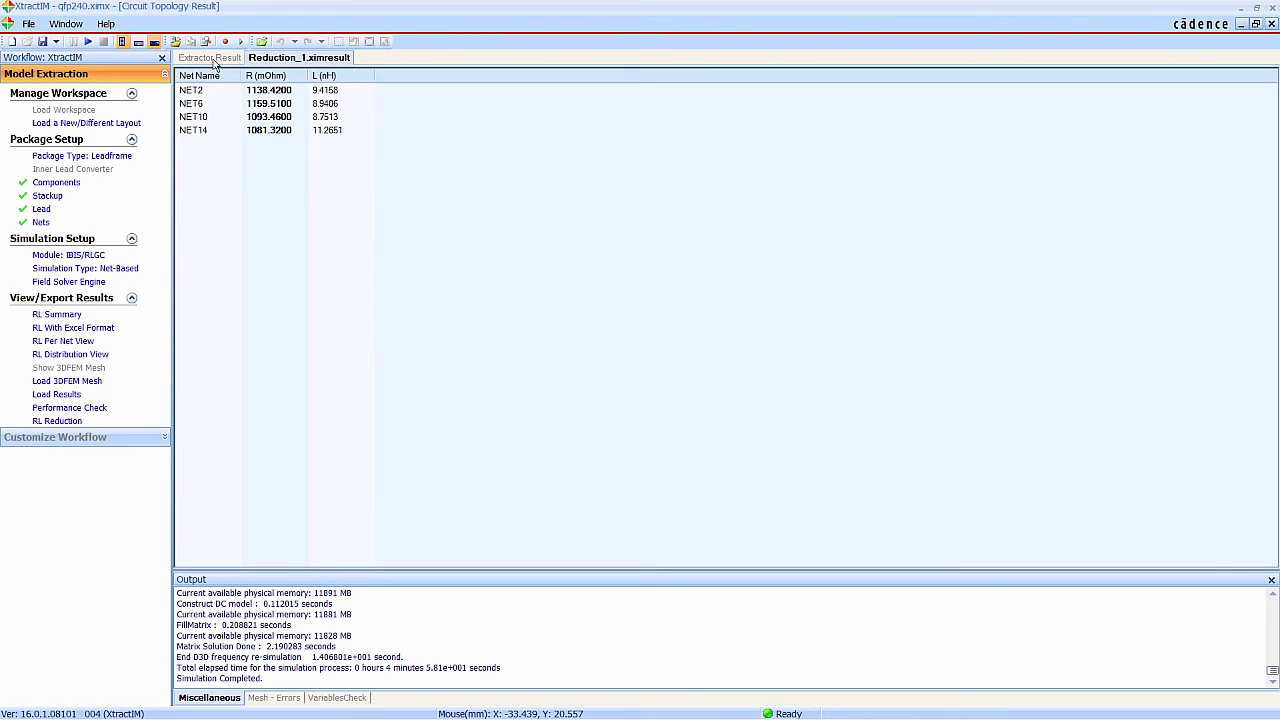
click(212, 59)
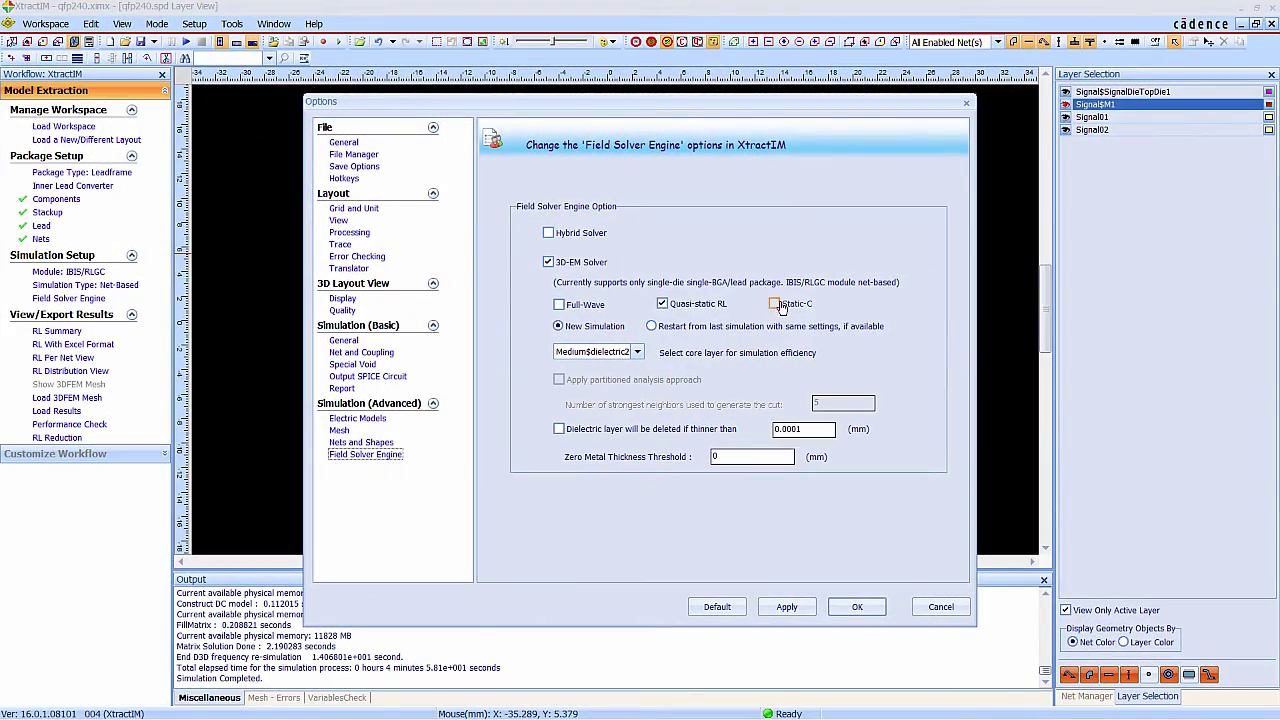
Set the 3D-EM Solver to Static-C without Quasi-static RL, and save the layout to run the capacitance simulation.
click(661, 303)
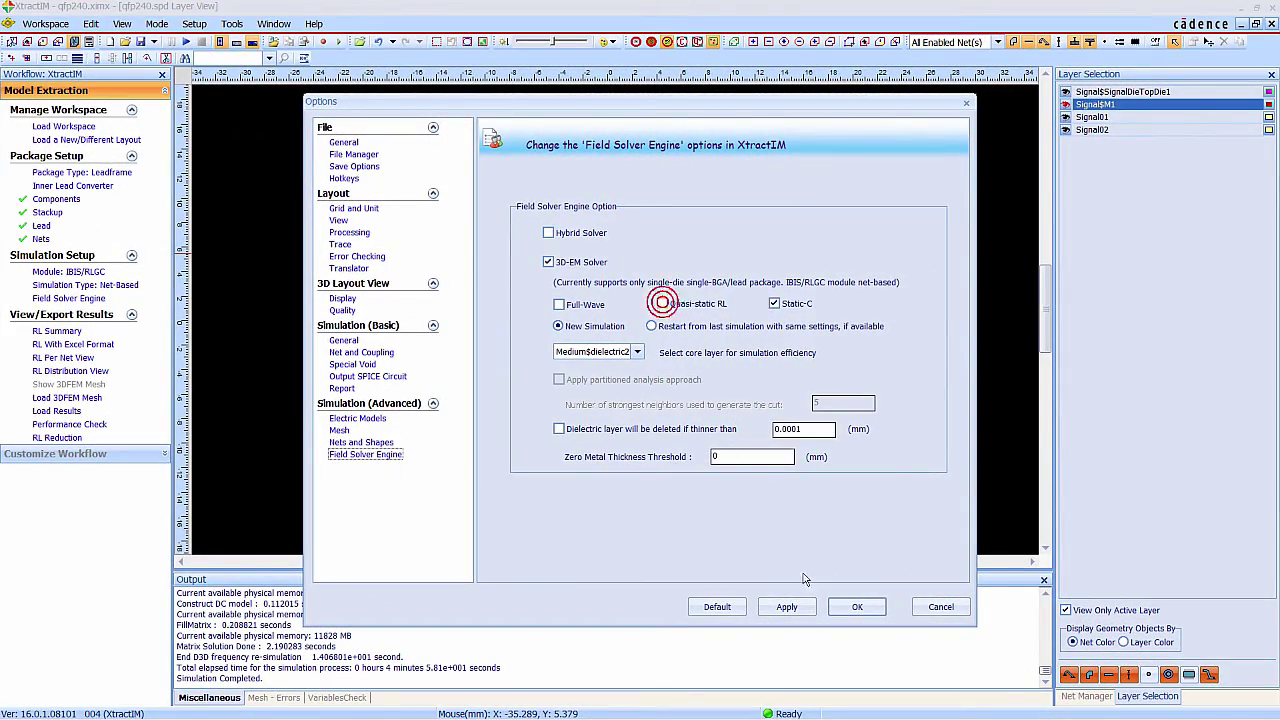
click(857, 606)
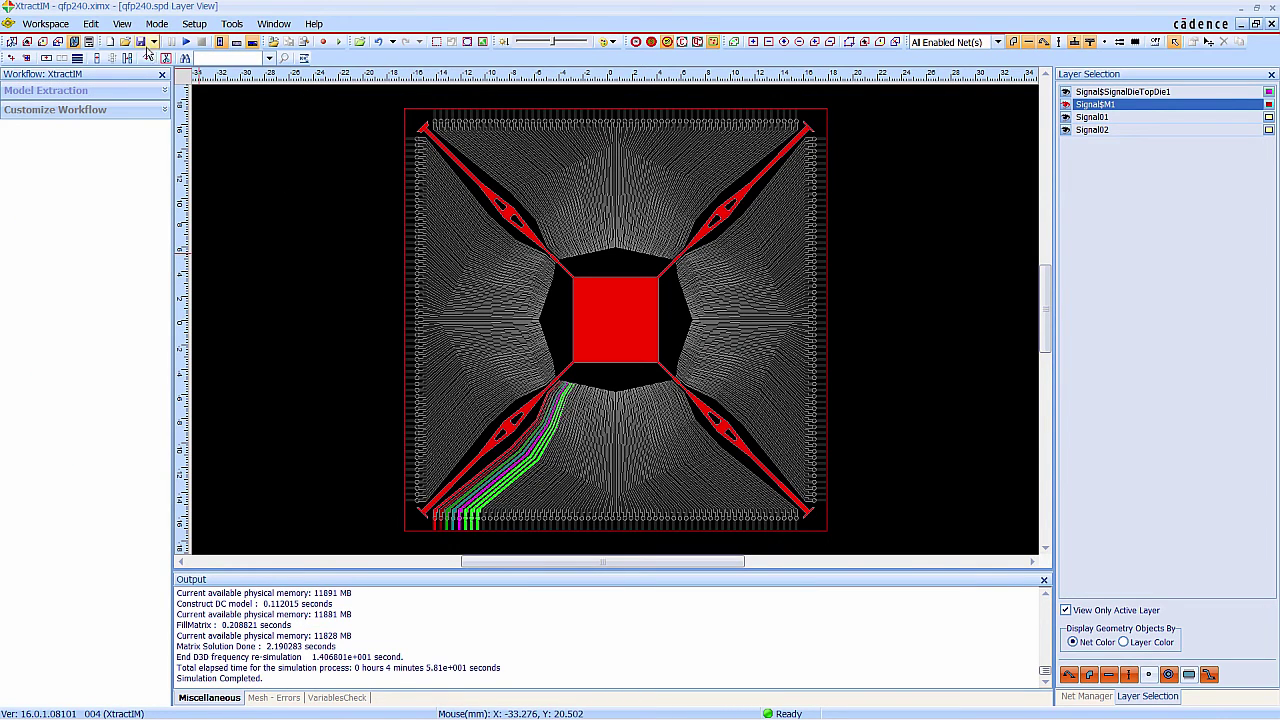
key(ctrl+s)
click(609, 420)
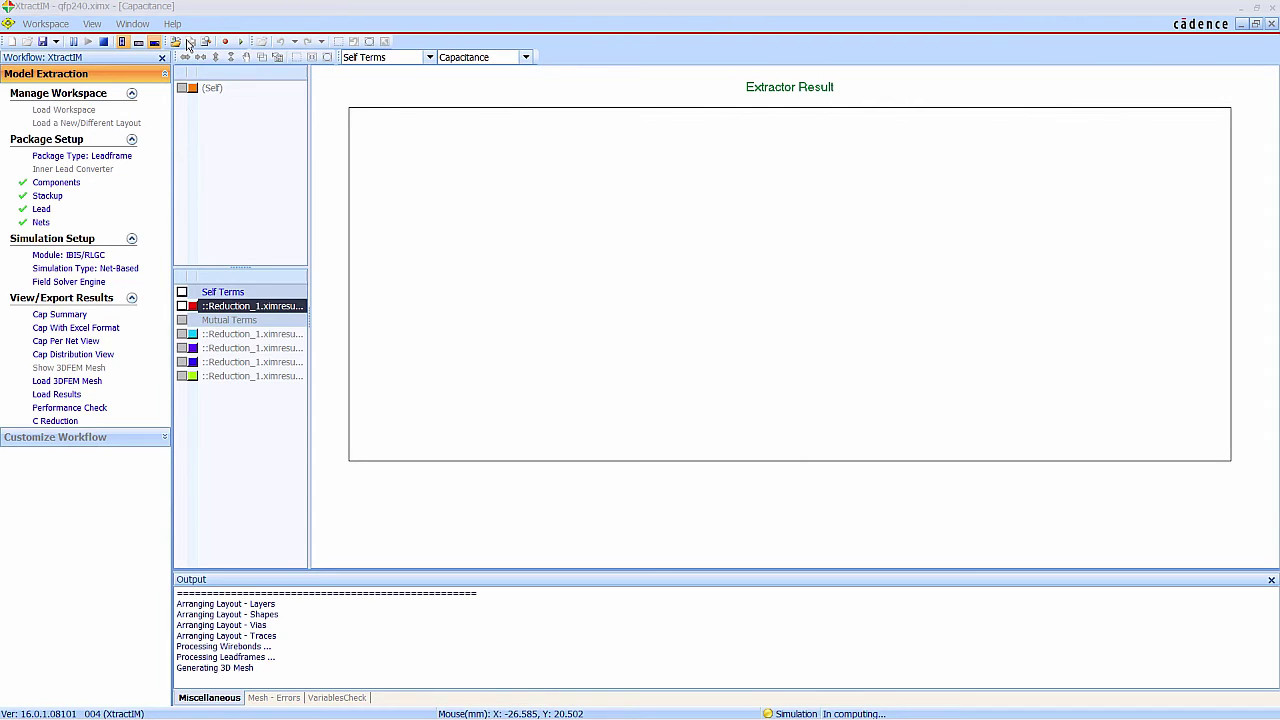
Check the deltaC convergence over the mesh passes, and review the capacitance results as a summary and in Excel format.
click(90, 408)
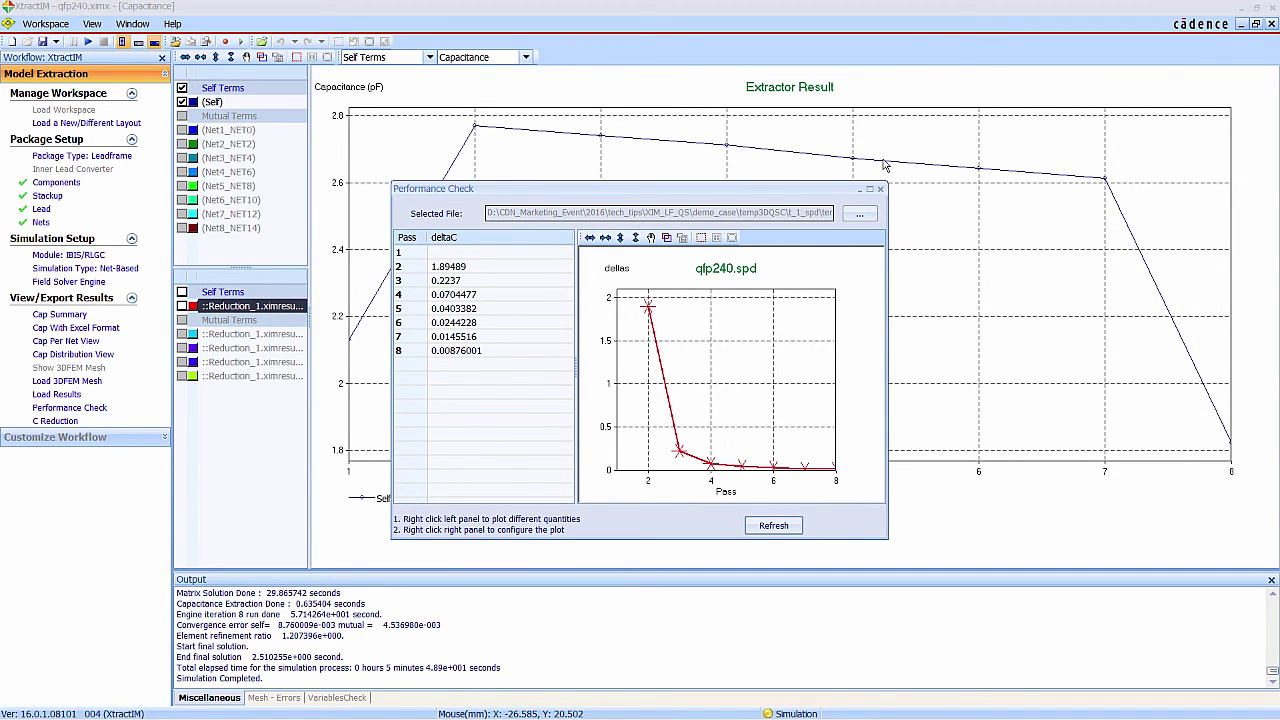
click(880, 189)
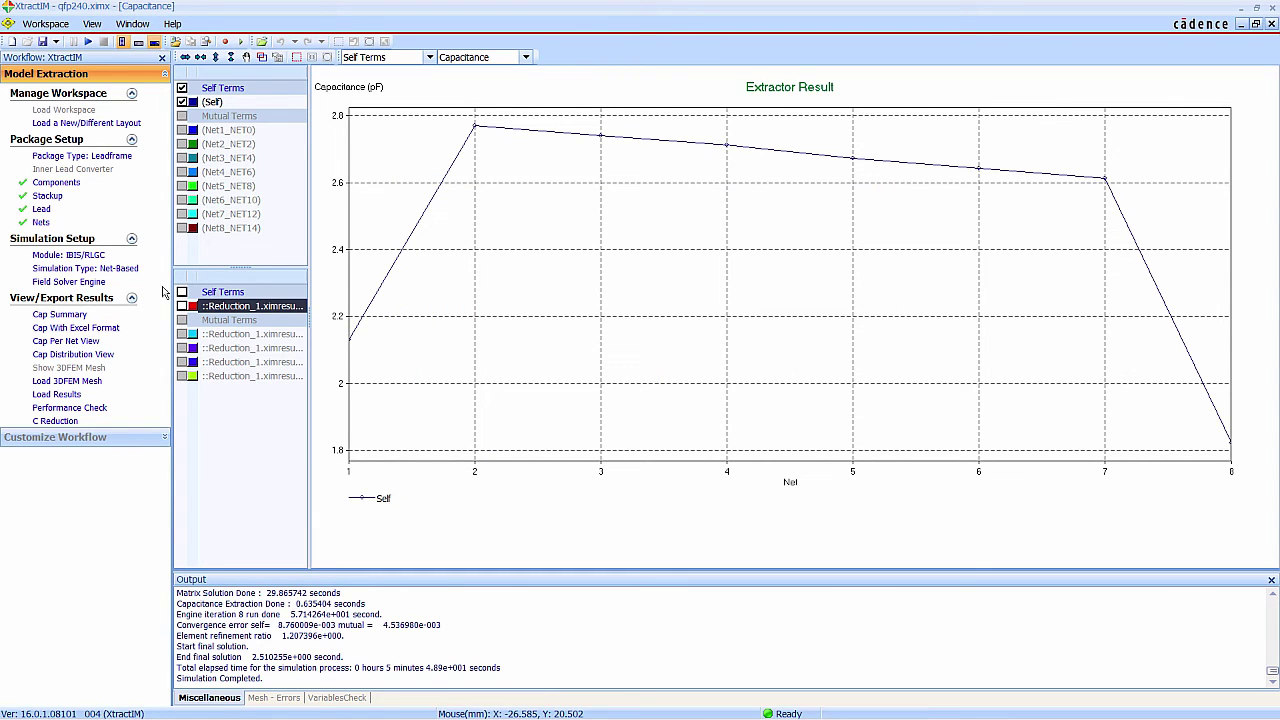
click(62, 316)
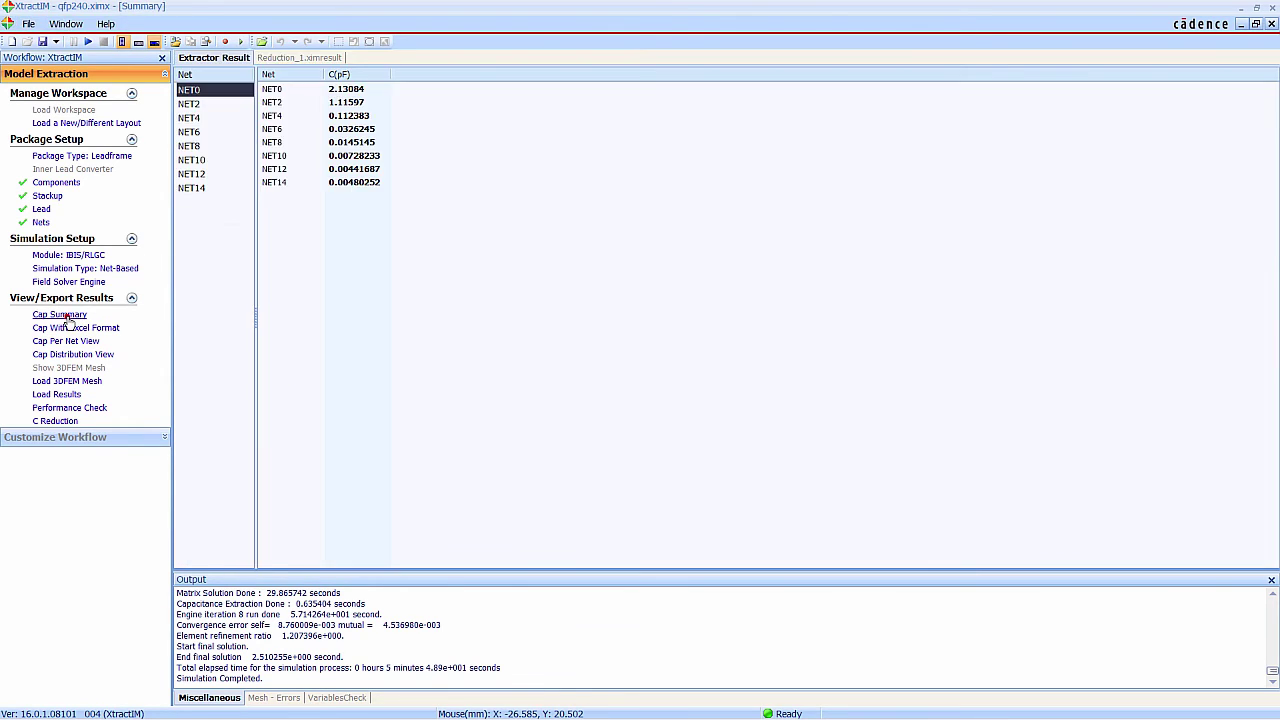
click(75, 330)
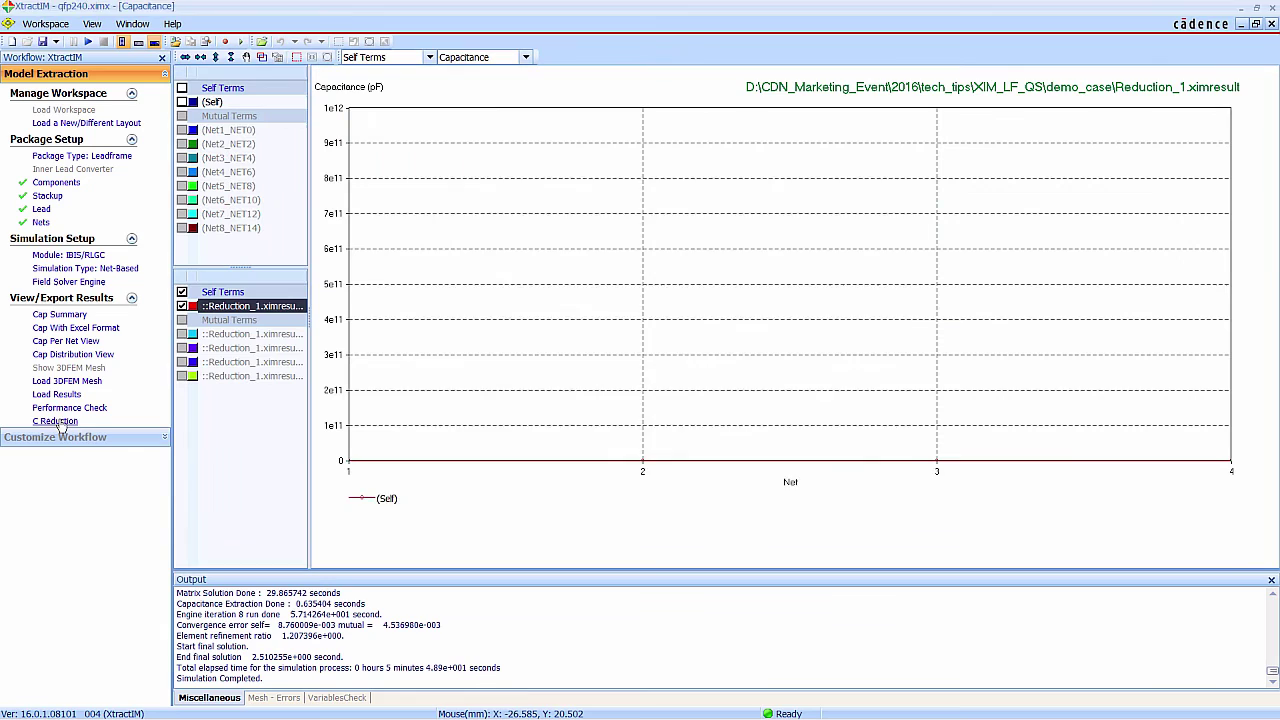
Run a C reduction with NET0, NET4, NET8 and NET12 set as Reference.
click(59, 421)
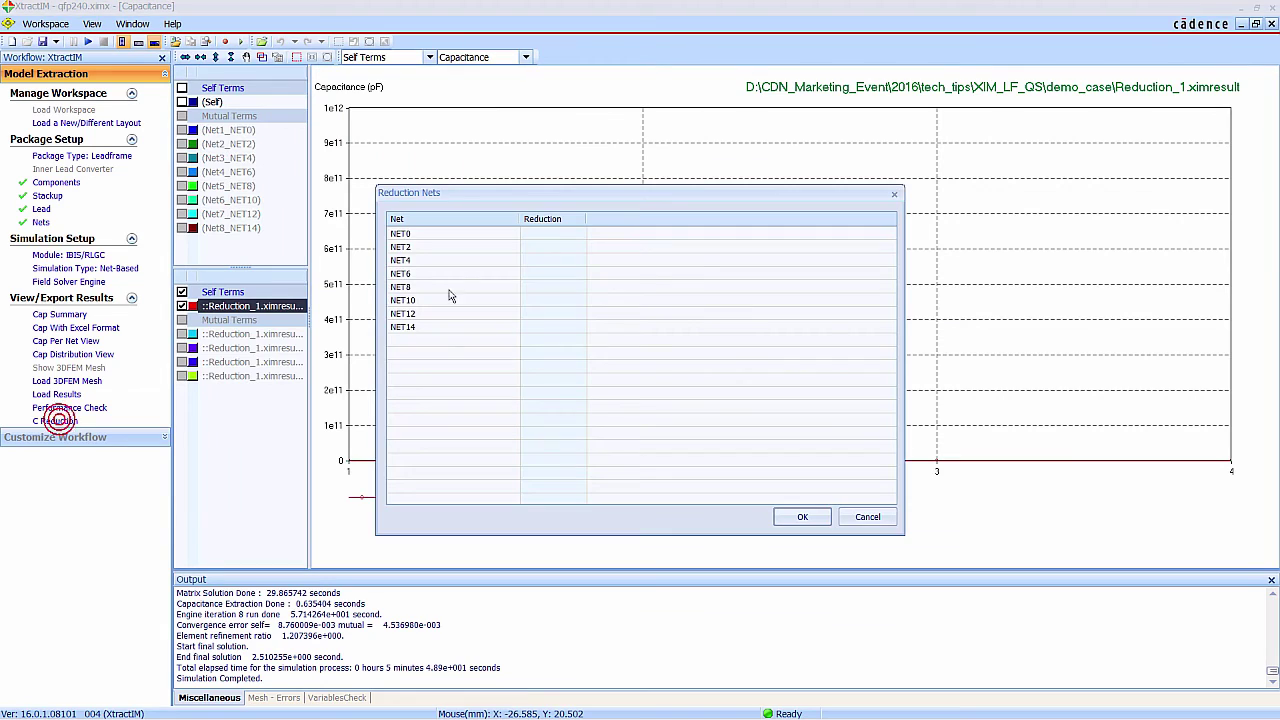
click(421, 235)
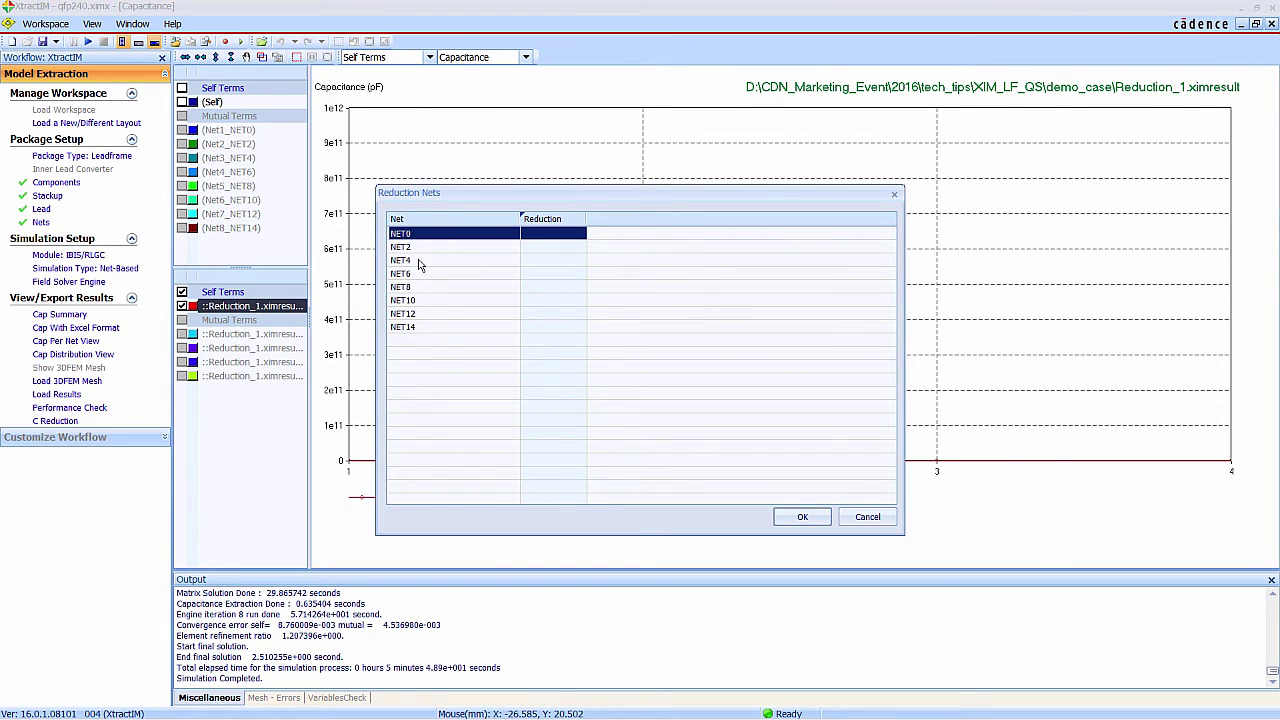
ctrl+click(419, 261)
ctrl+click(419, 288)
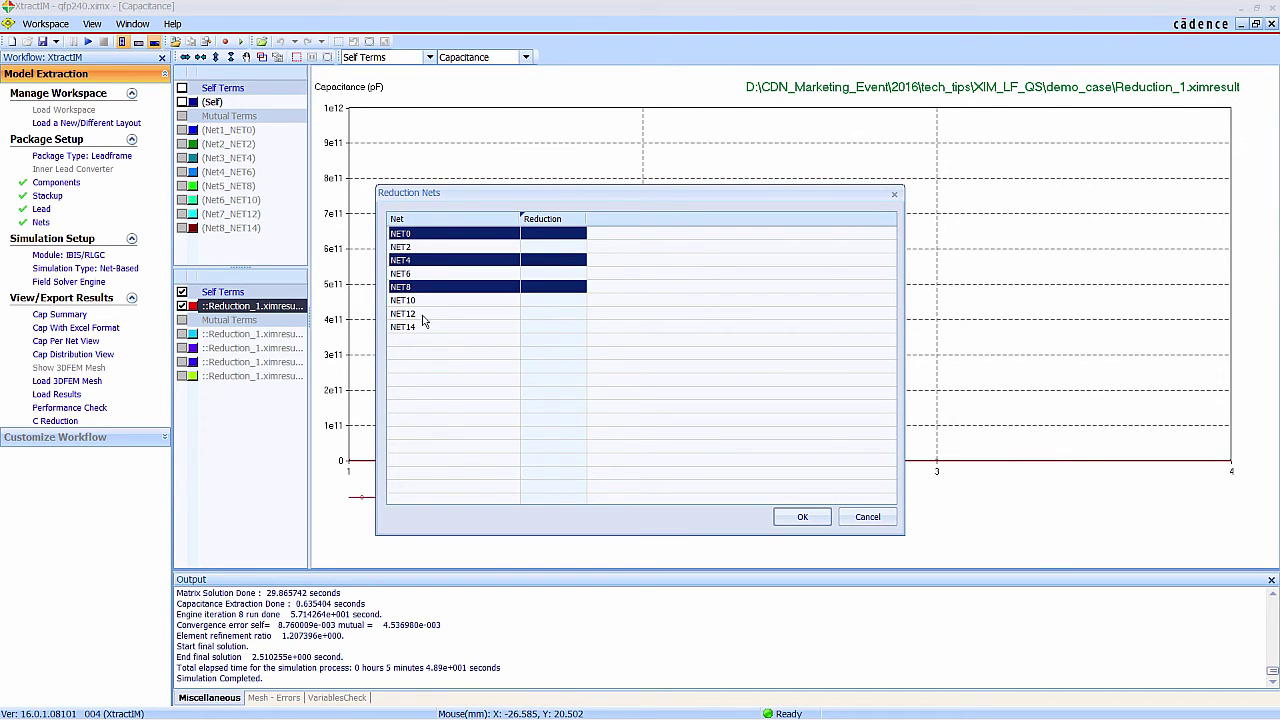
ctrl+click(422, 315)
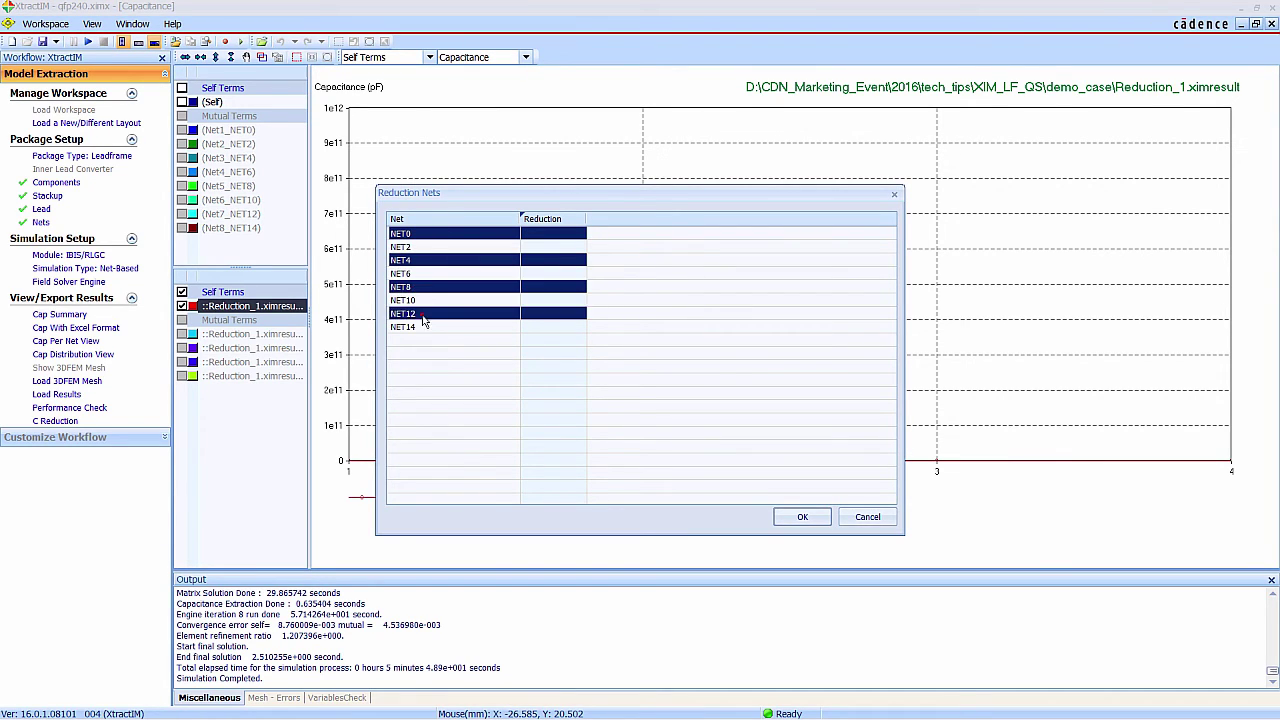
click(582, 316)
click(540, 364)
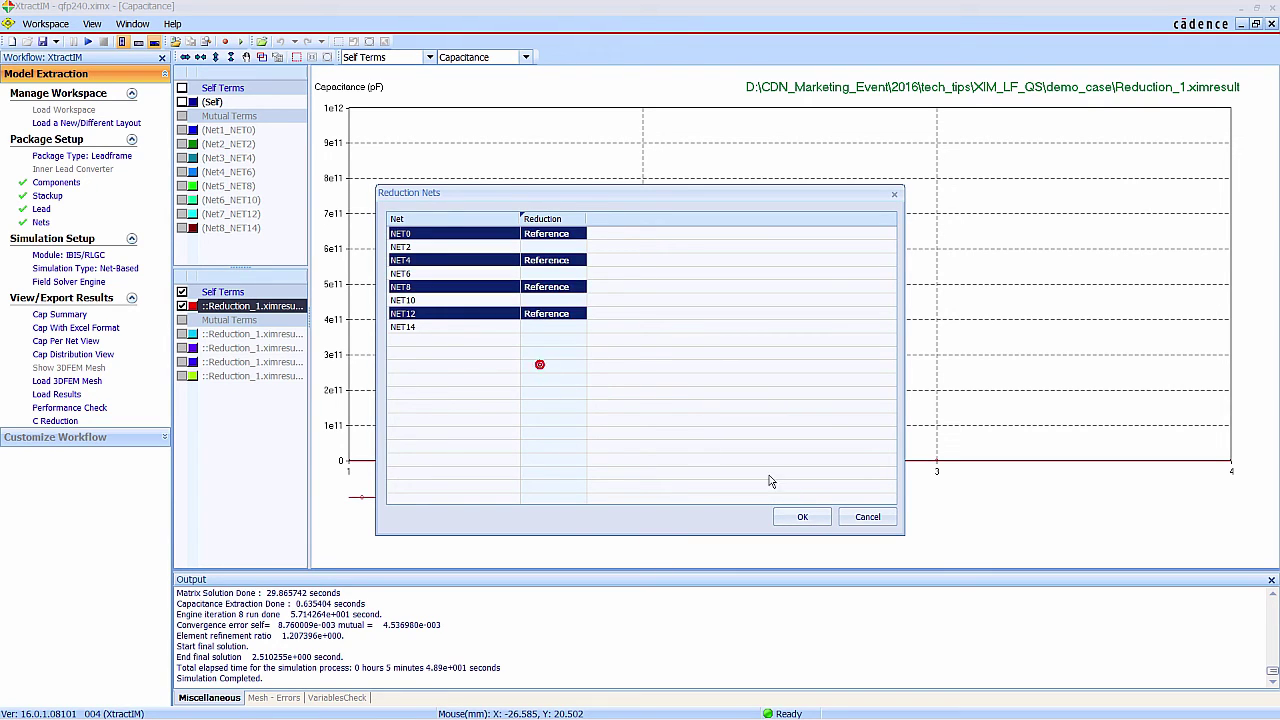
click(805, 517)
Plot only the Reduction_2 self-term capacitance, and compare its capacitance summary with the original extraction results.
click(183, 306)
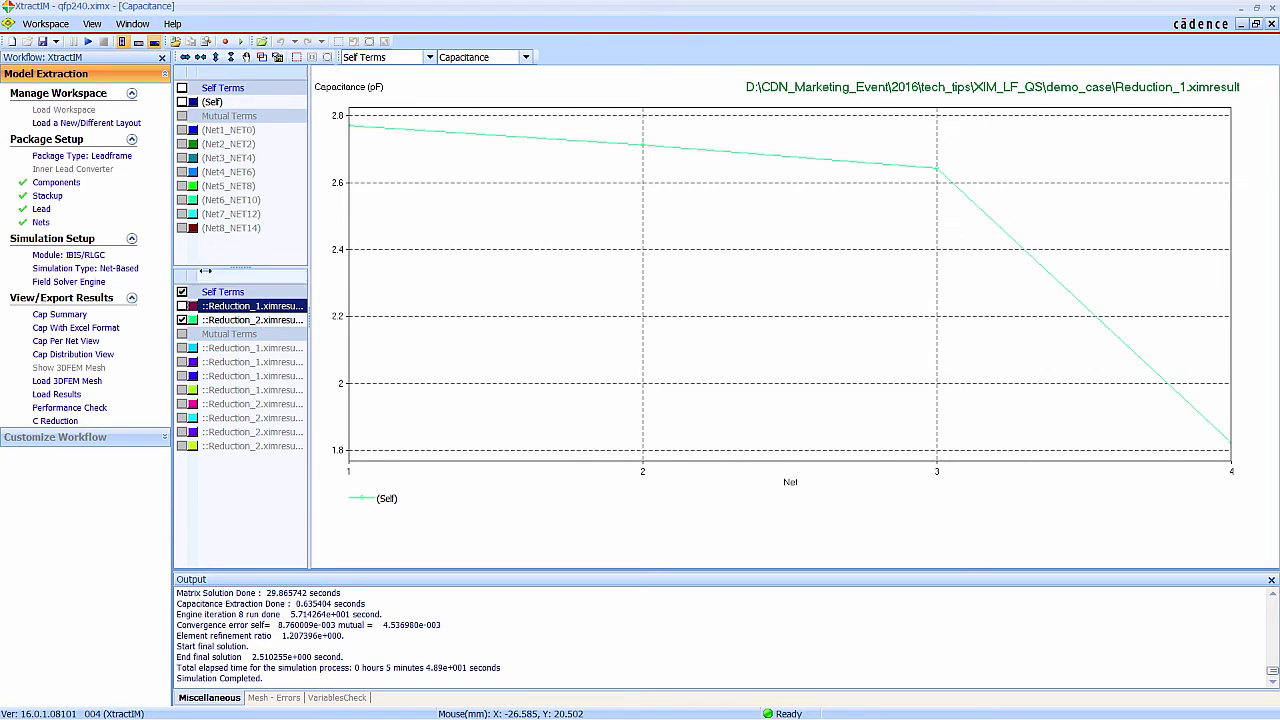
click(59, 314)
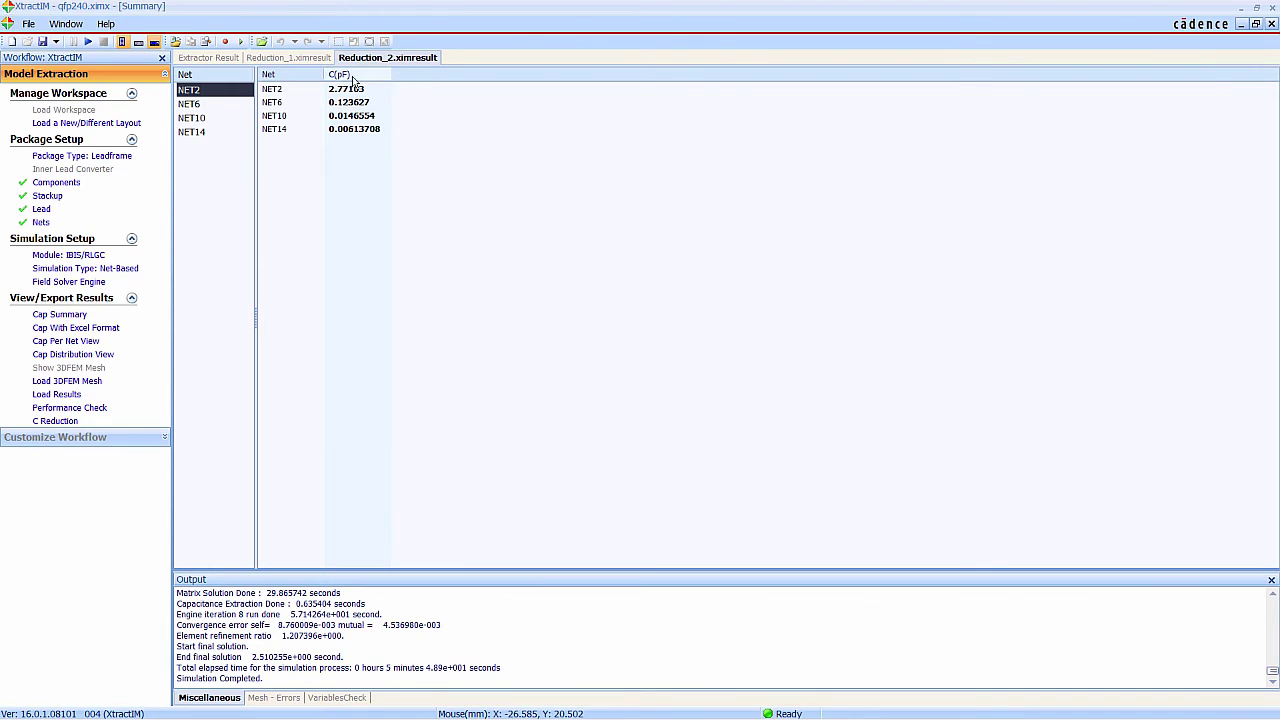
click(205, 58)
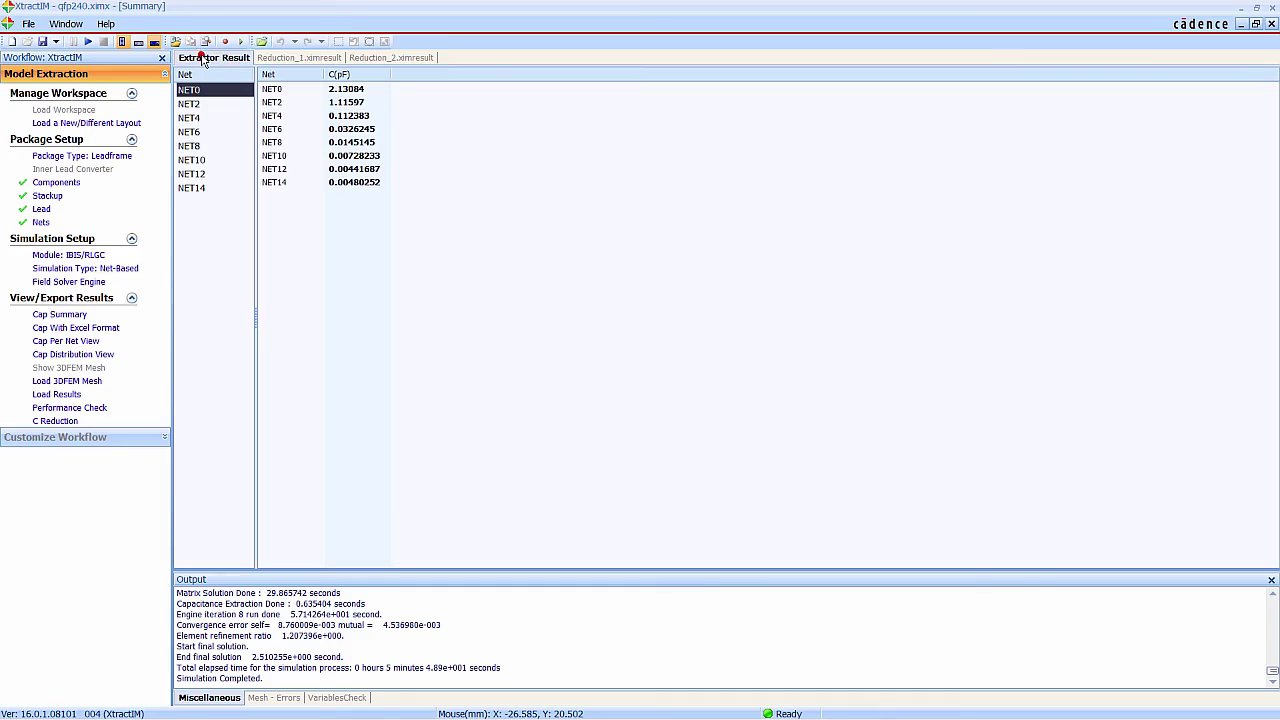
click(371, 58)
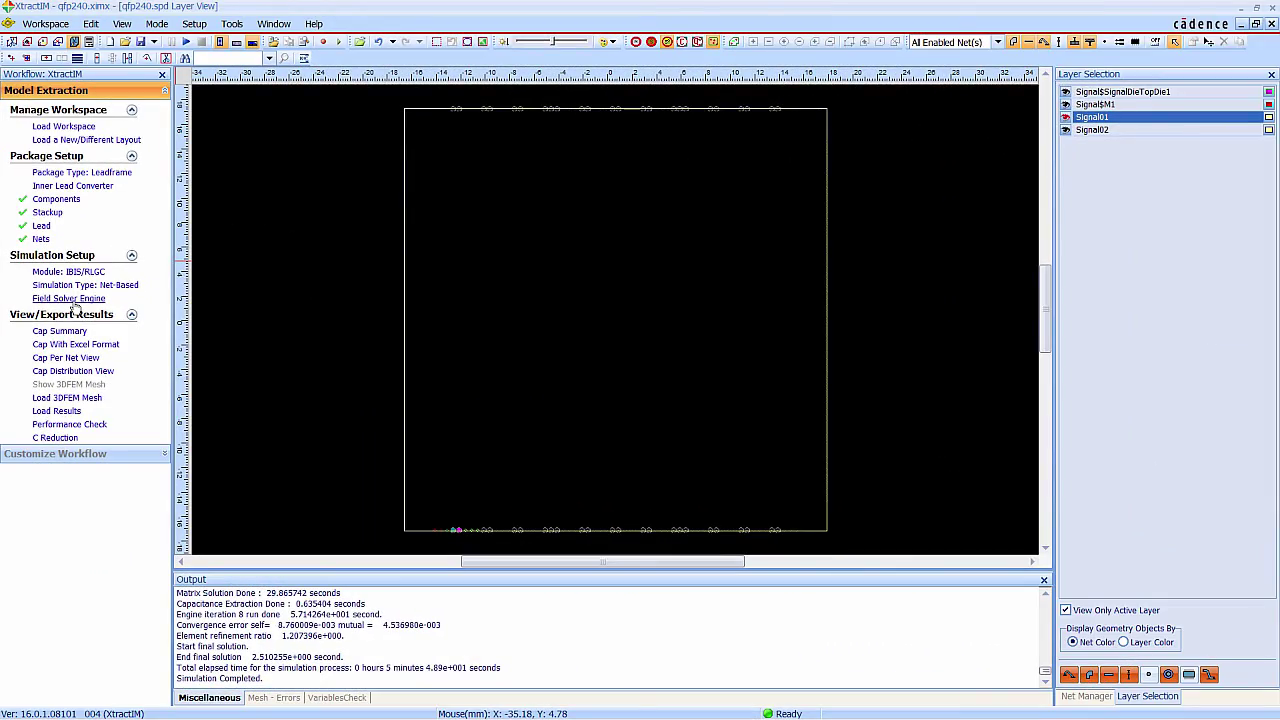
Enable Quasi-static RL together with Static-C in the 3D-EM Solver and choose to restart from the last simulation with the same settings.
click(72, 299)
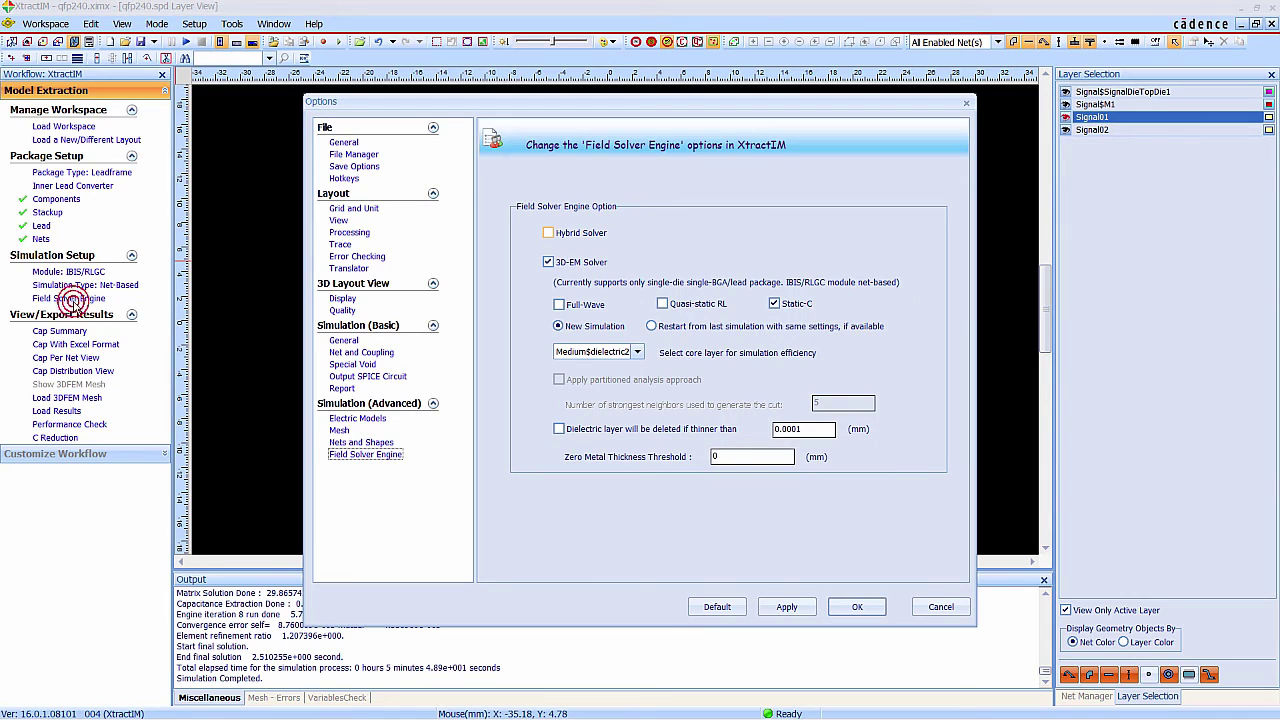
click(662, 304)
click(651, 326)
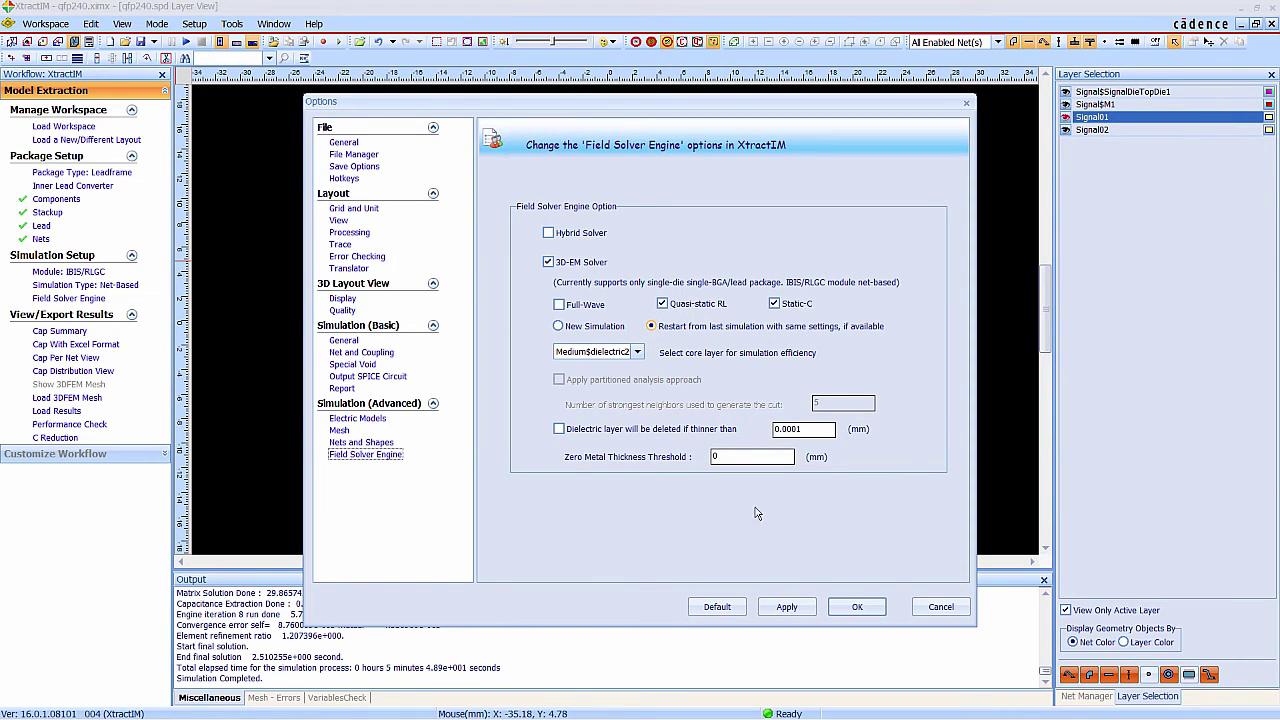
click(855, 608)
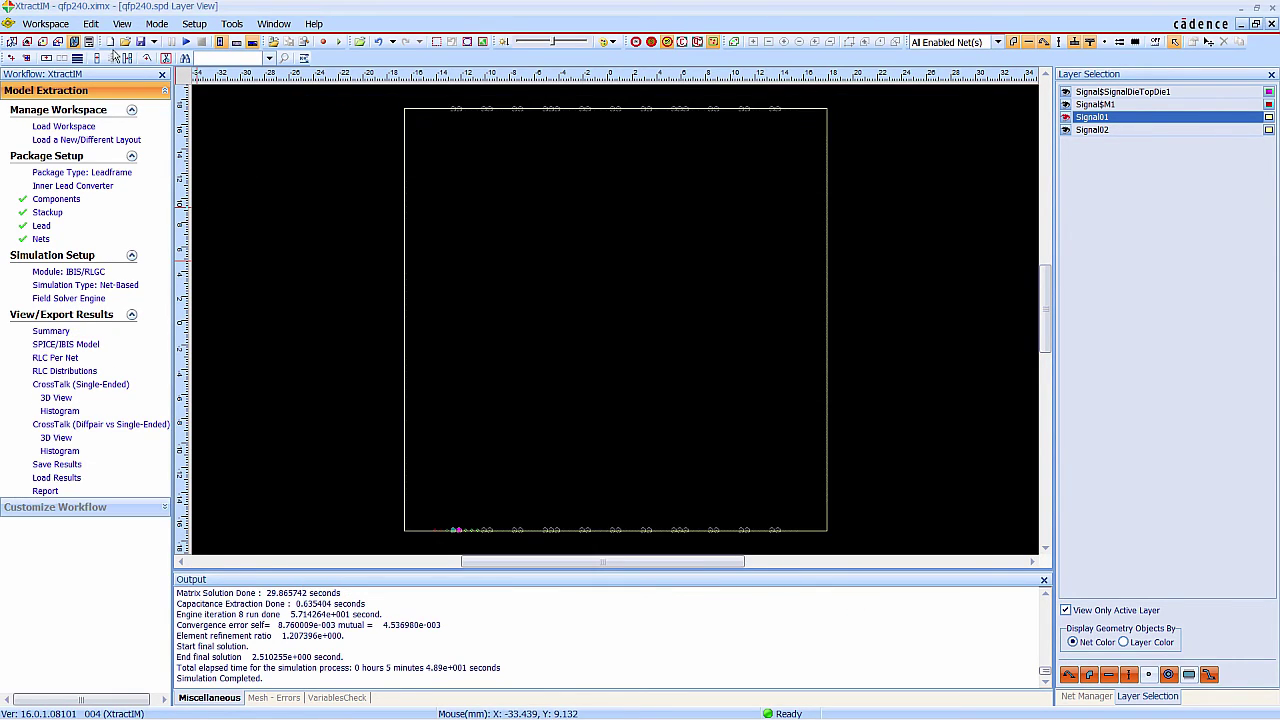
Save the layout with Error Checking enabled and start the combined RLC simulation.
click(140, 43)
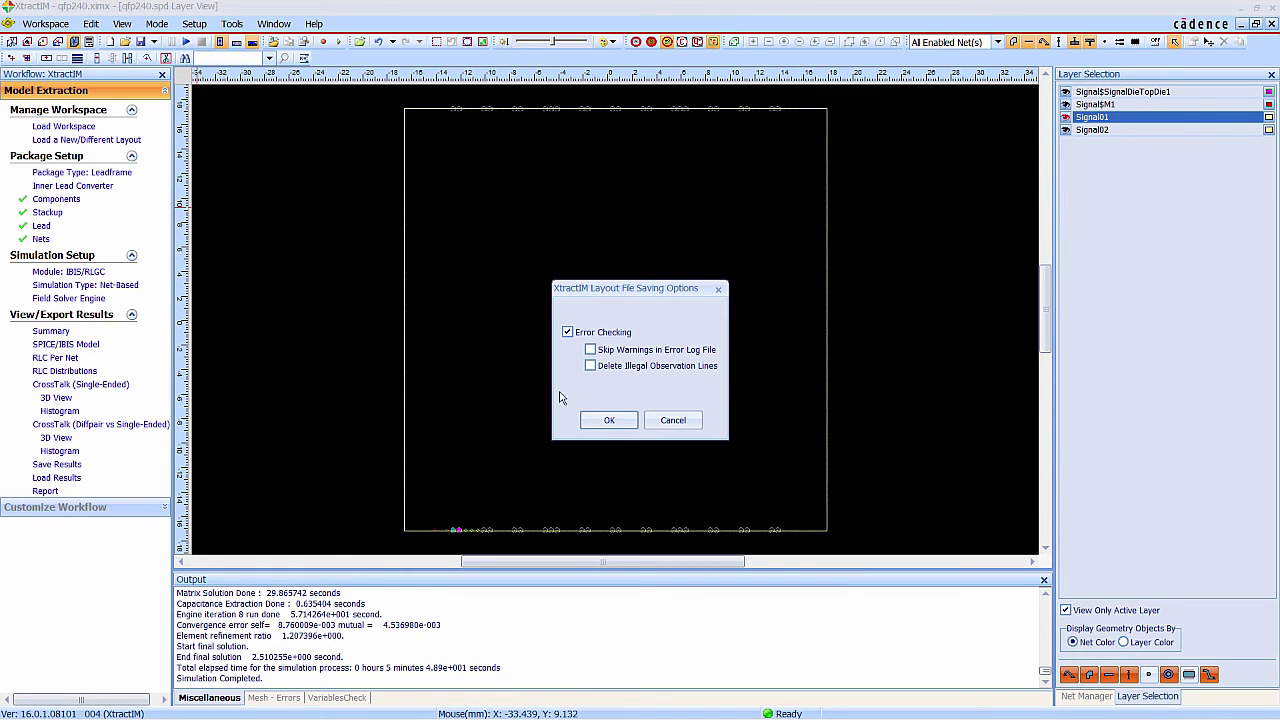
click(612, 424)
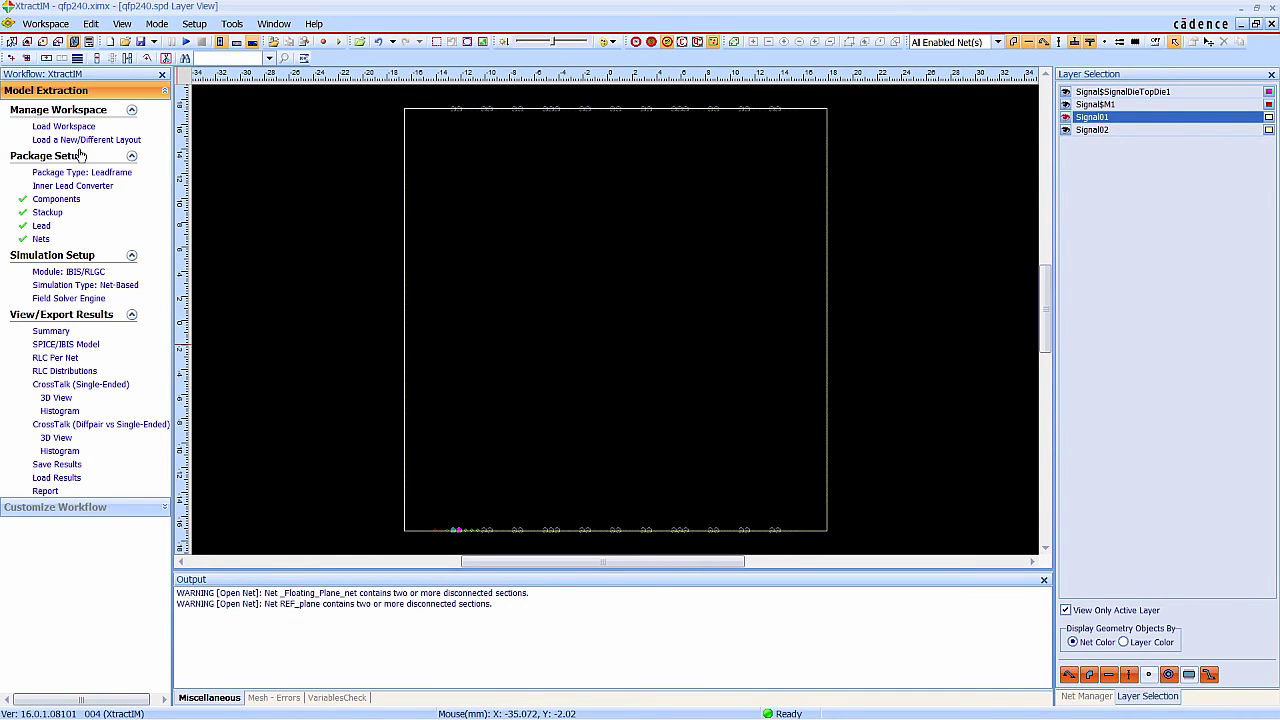
click(185, 42)
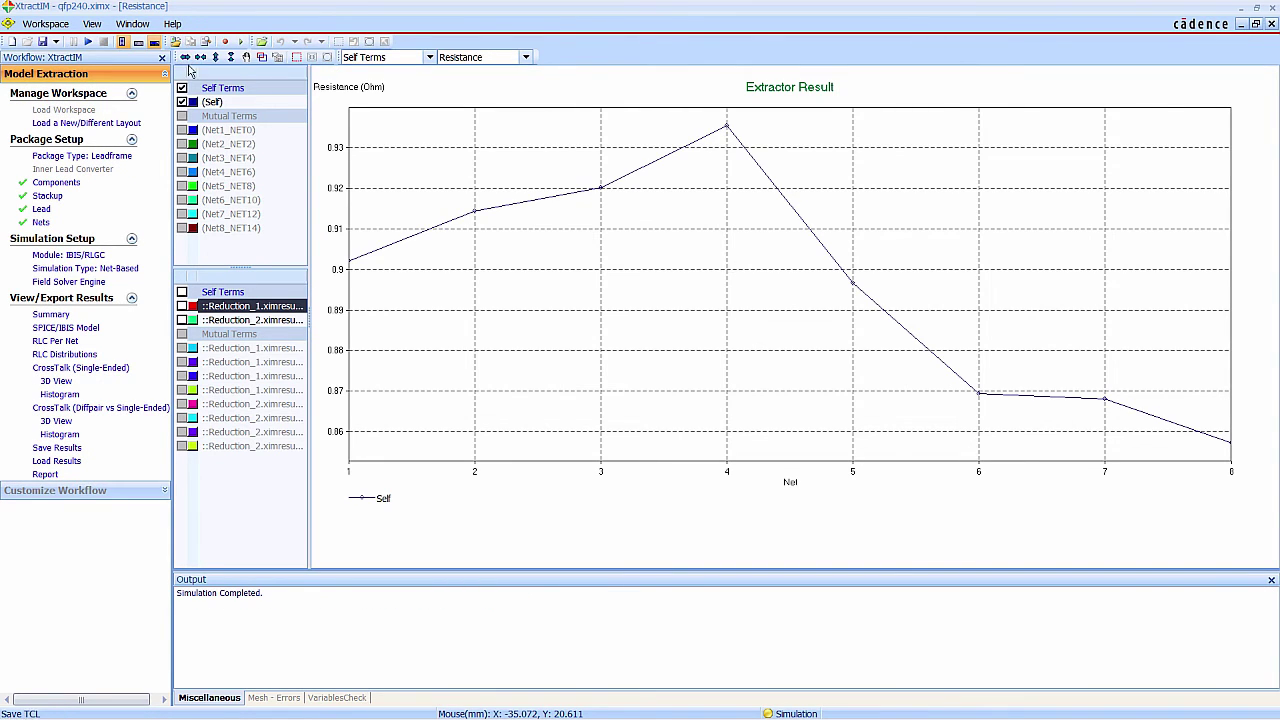
Review the extracted SPICE/IBIS model as SPICE Pi-model, IBIS .pkg model, and pin model in IBIS and Excel formats.
click(92, 327)
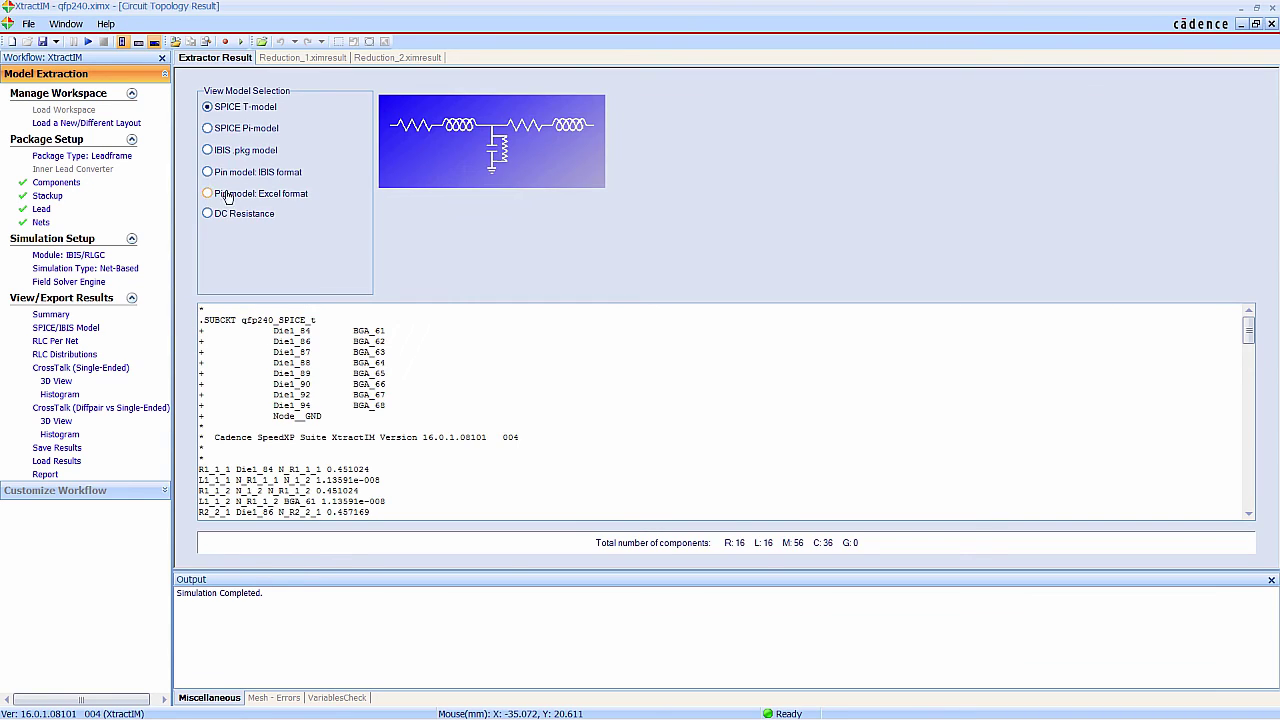
click(221, 132)
click(207, 151)
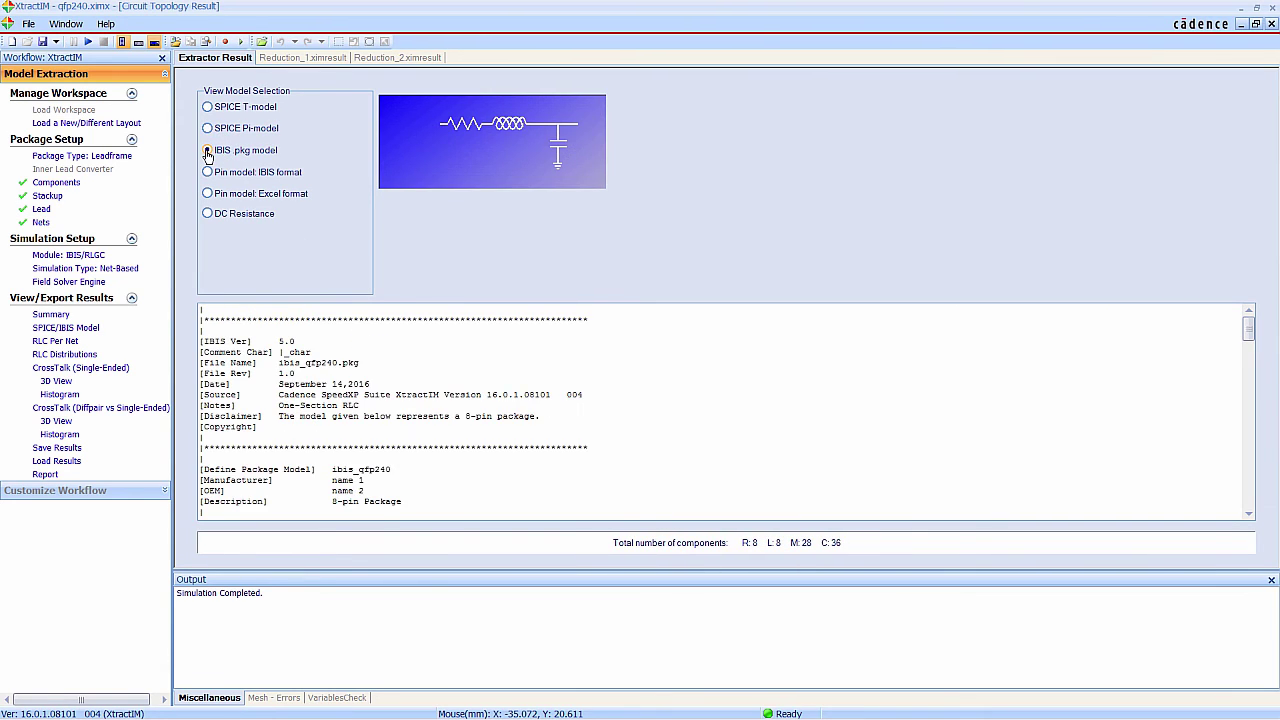
scroll(494, 413, down, 9)
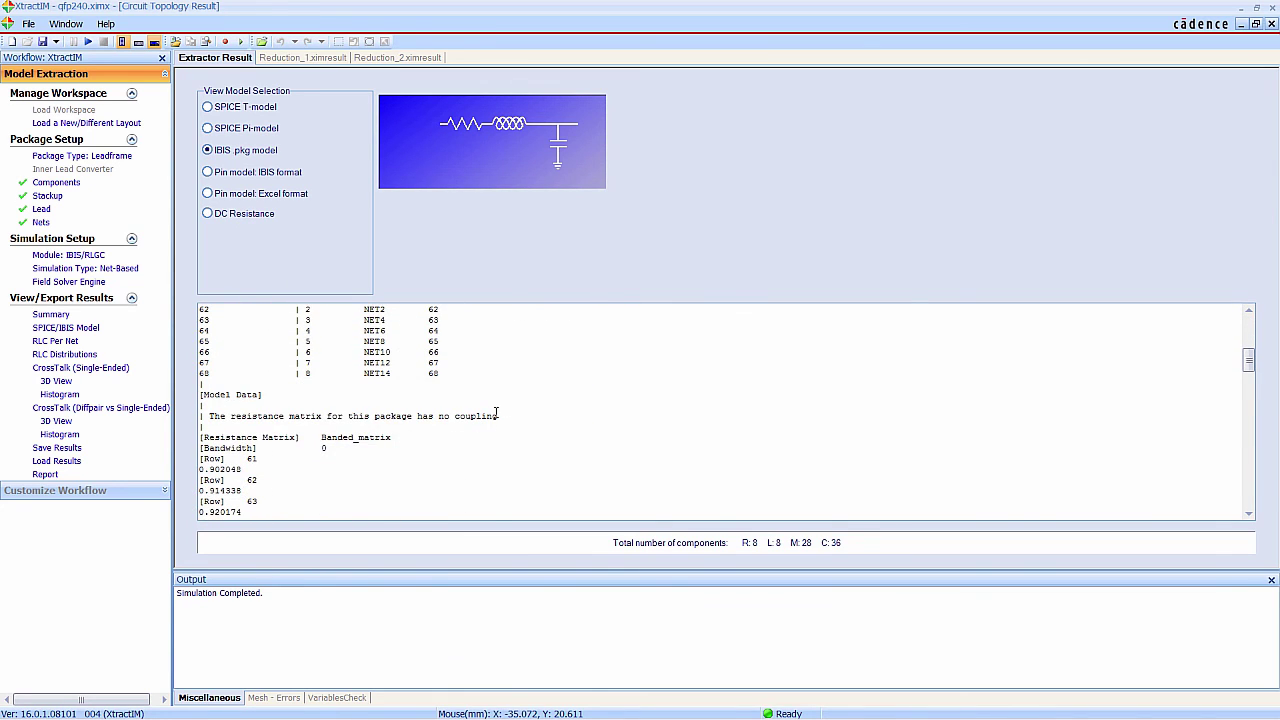
scroll(494, 413, up, 3)
click(252, 174)
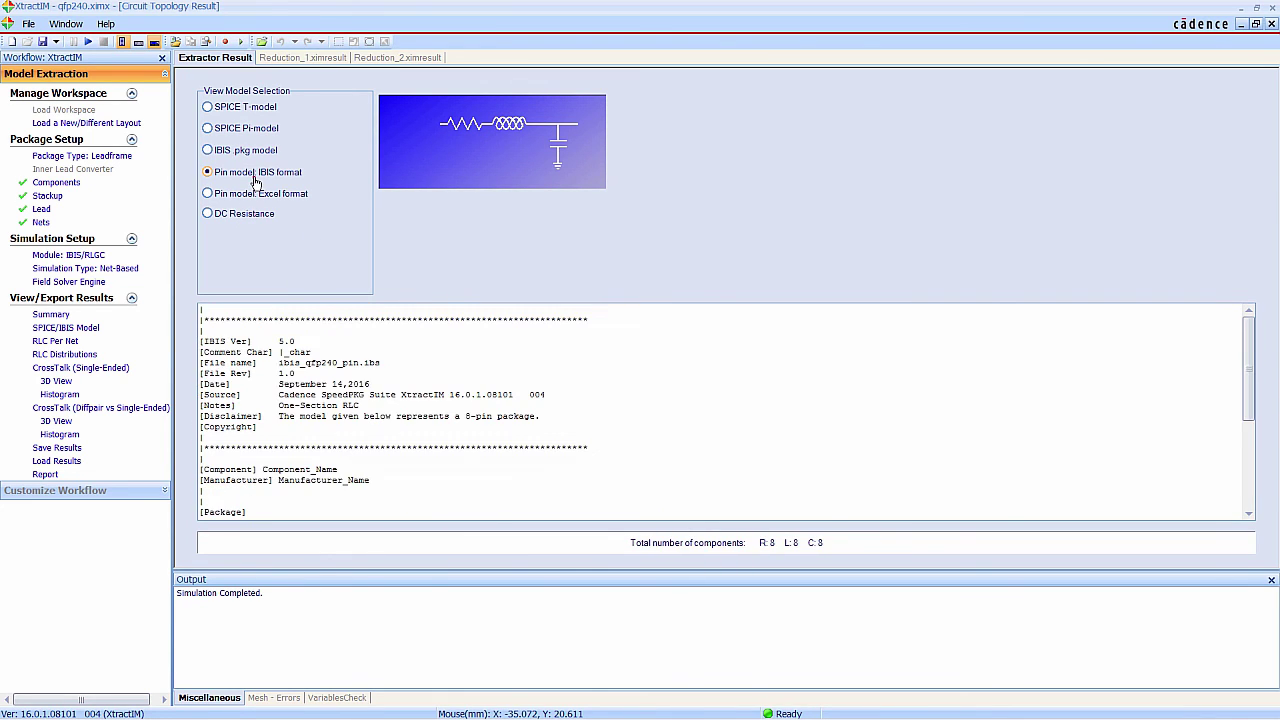
click(228, 194)
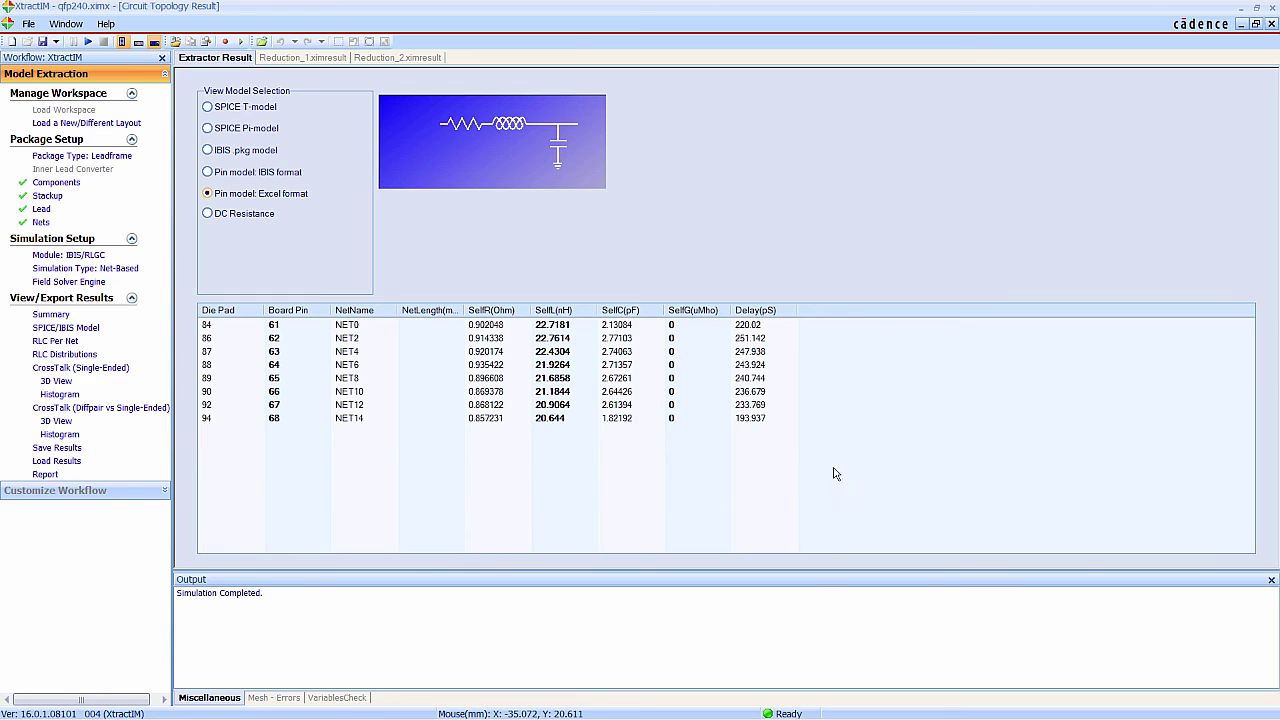